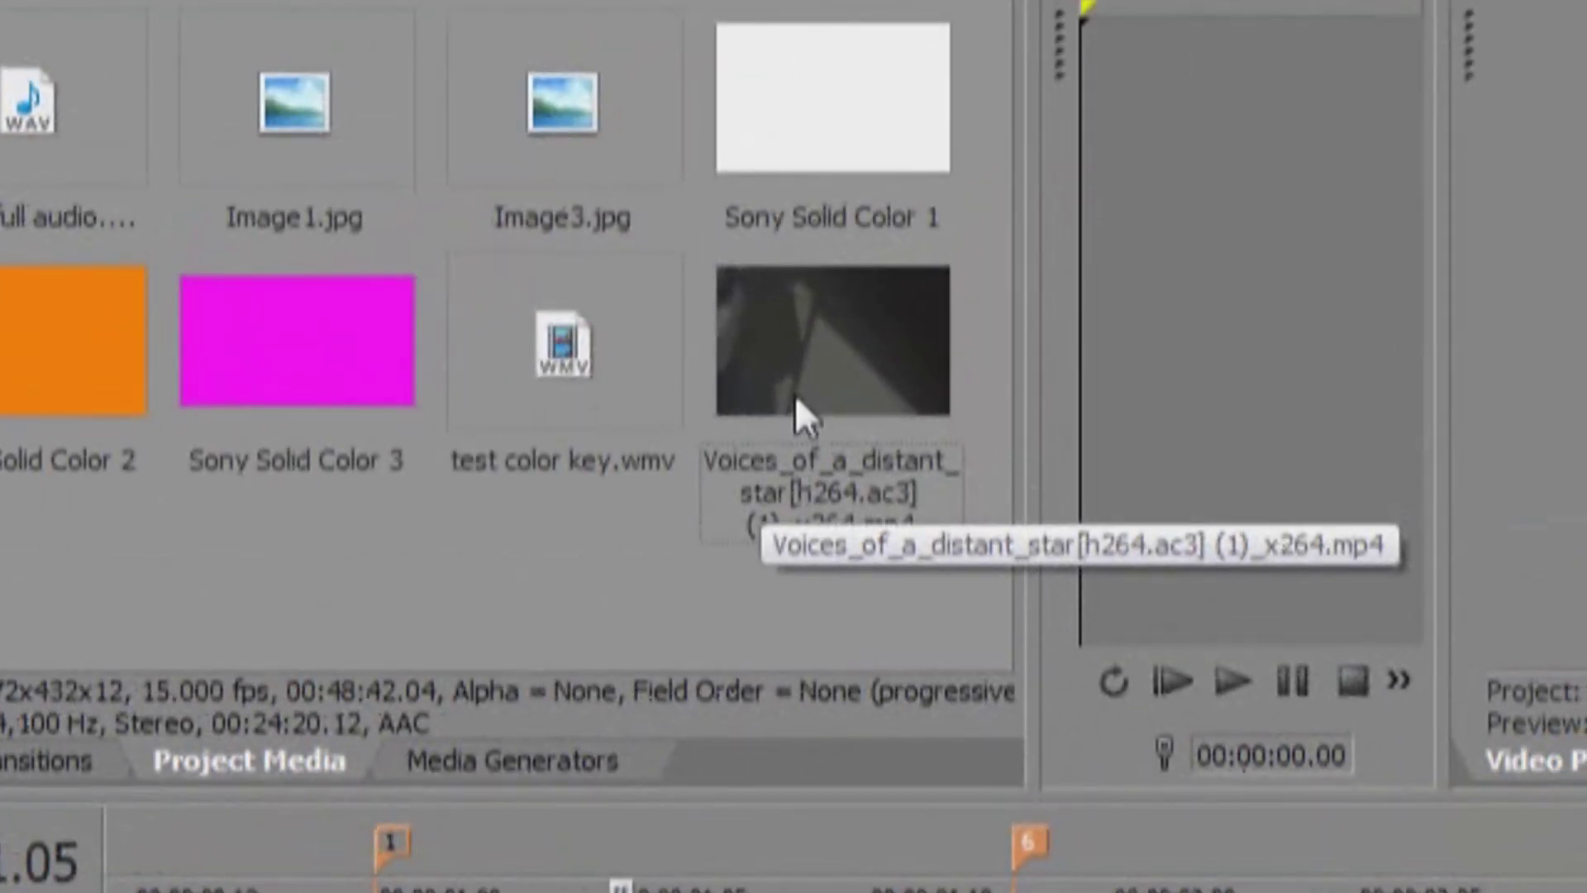
- Check the frame rate of the Voices_of_a_distant_star clip in its general file properties
click(795, 401)
right_click(795, 401)
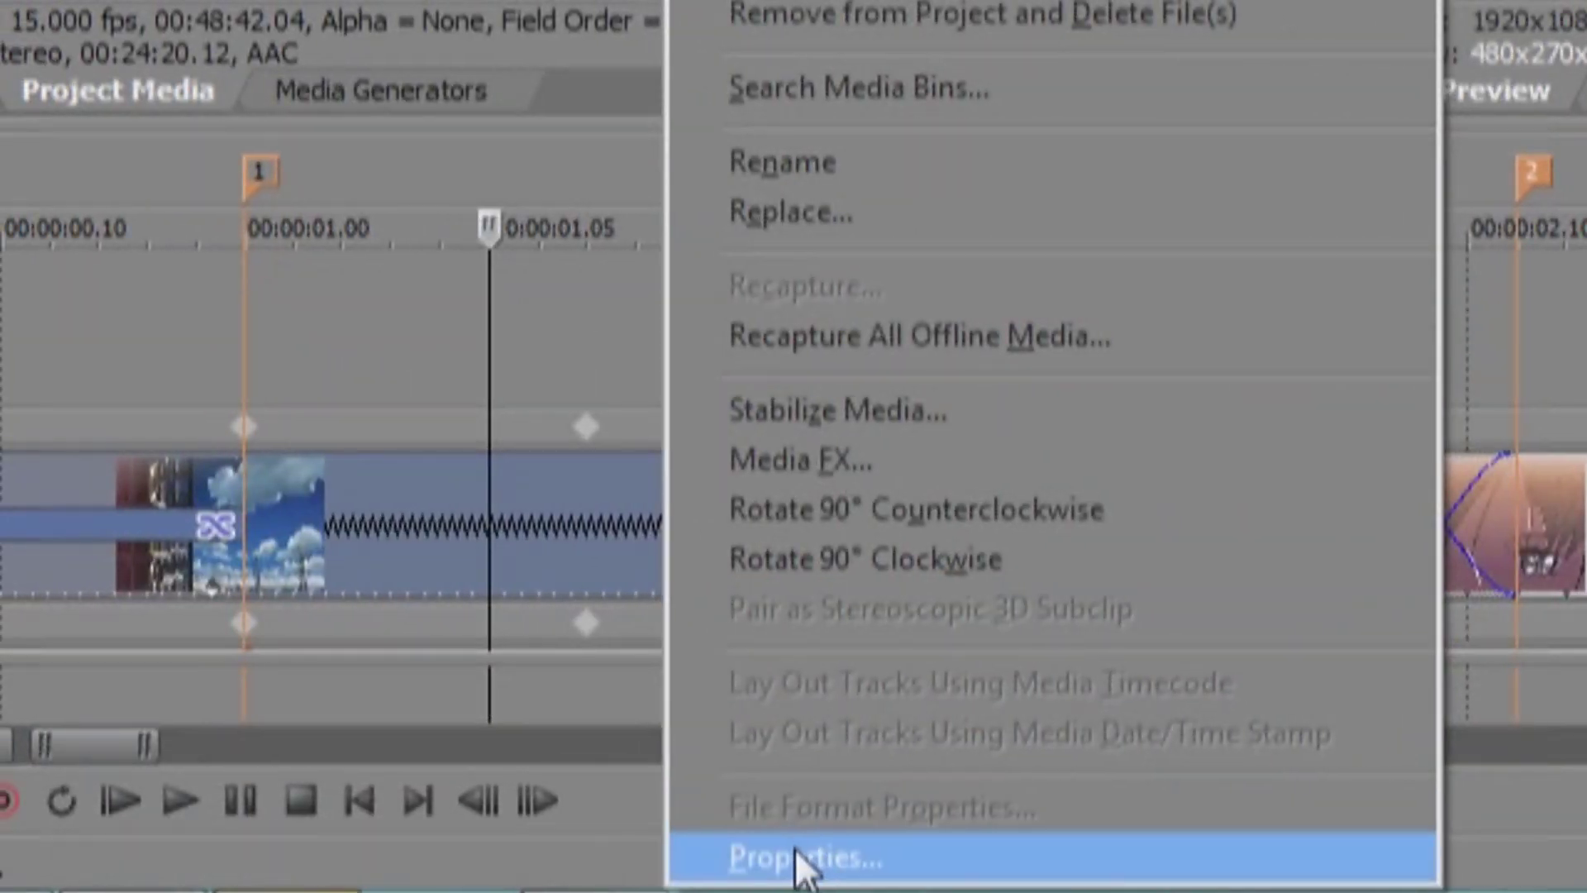
click(795, 850)
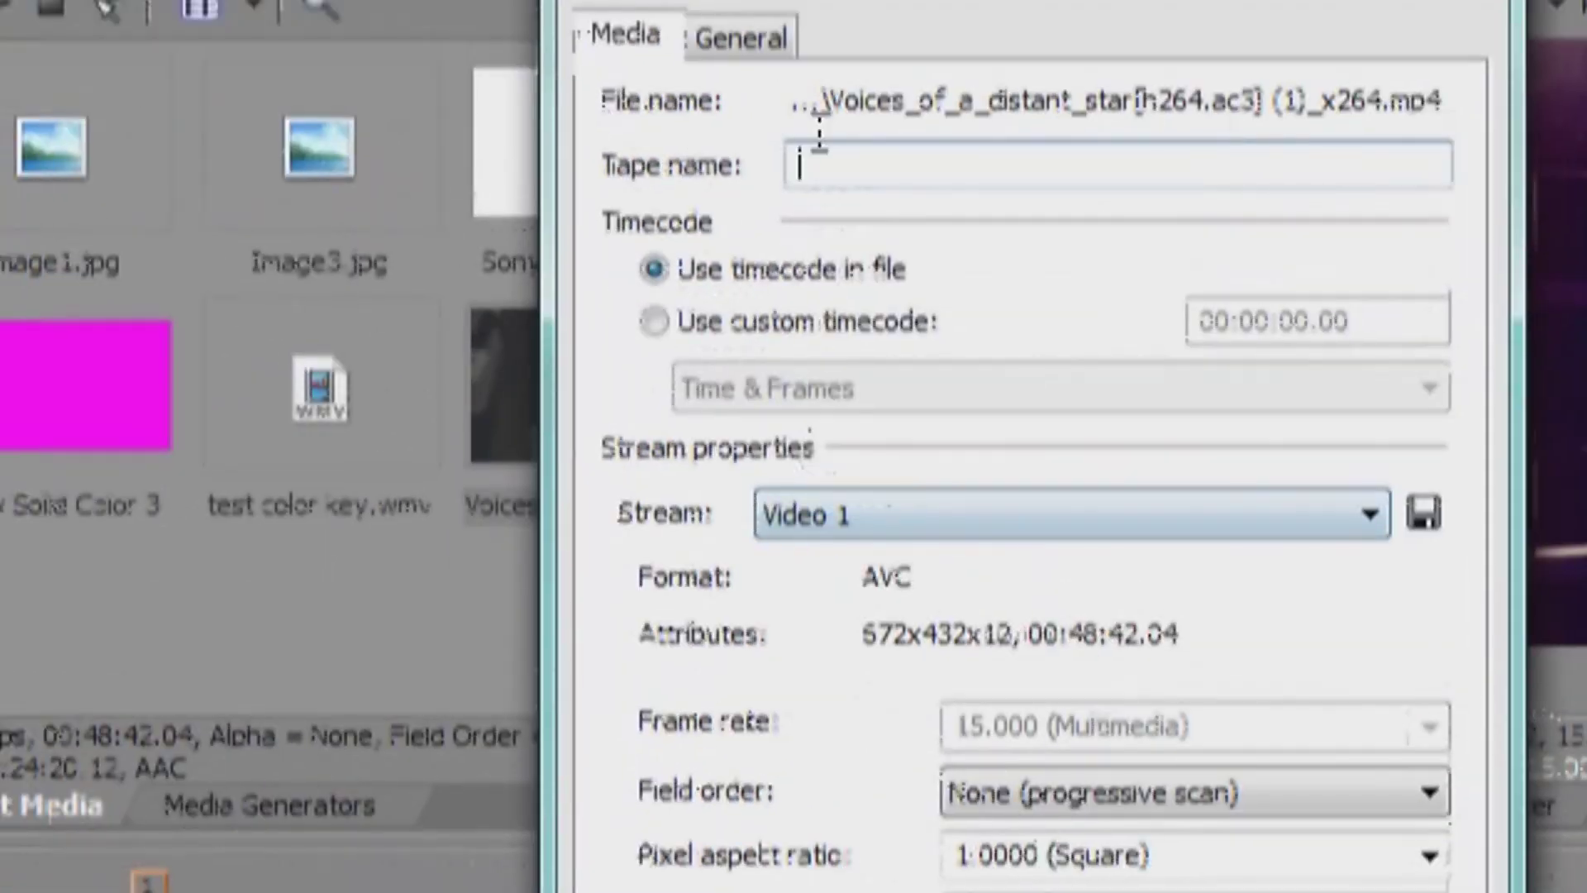
click(750, 42)
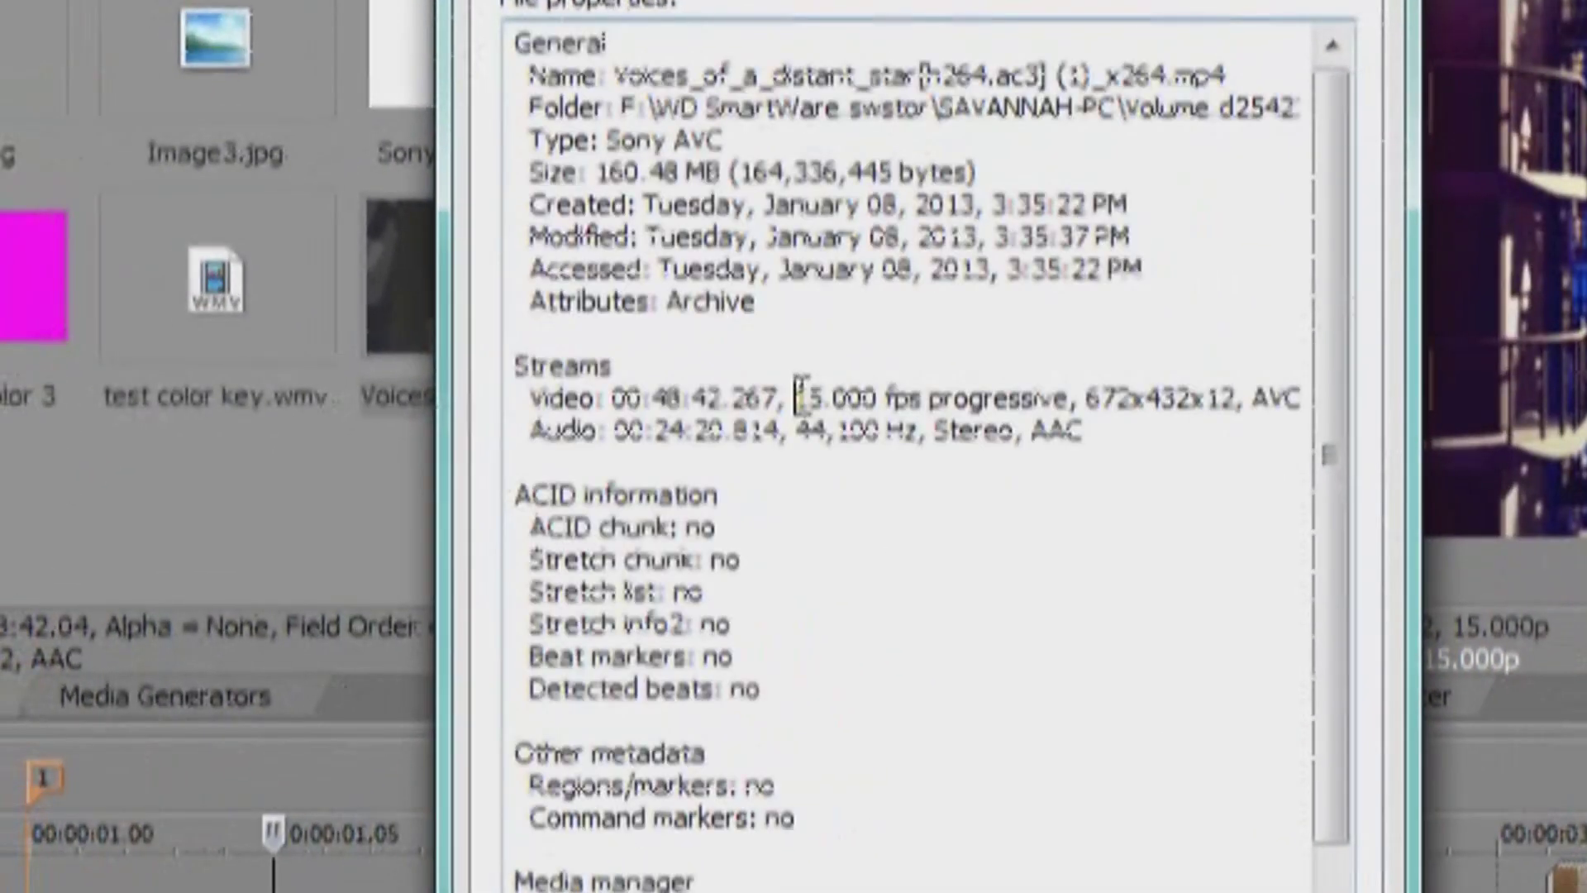
drag(796, 399, 1071, 400)
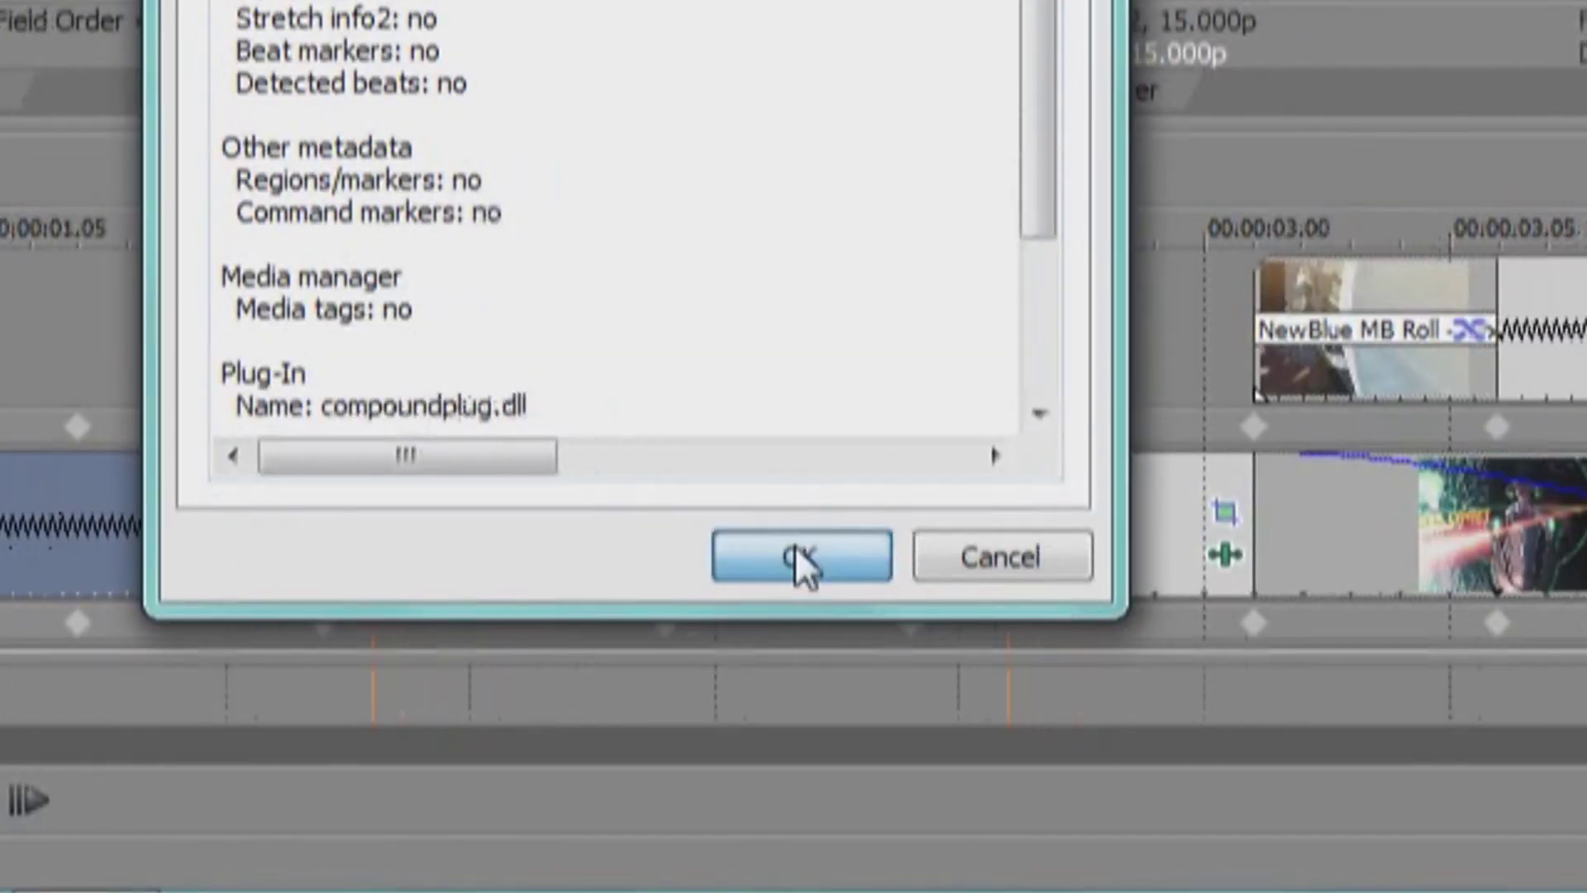
click(795, 547)
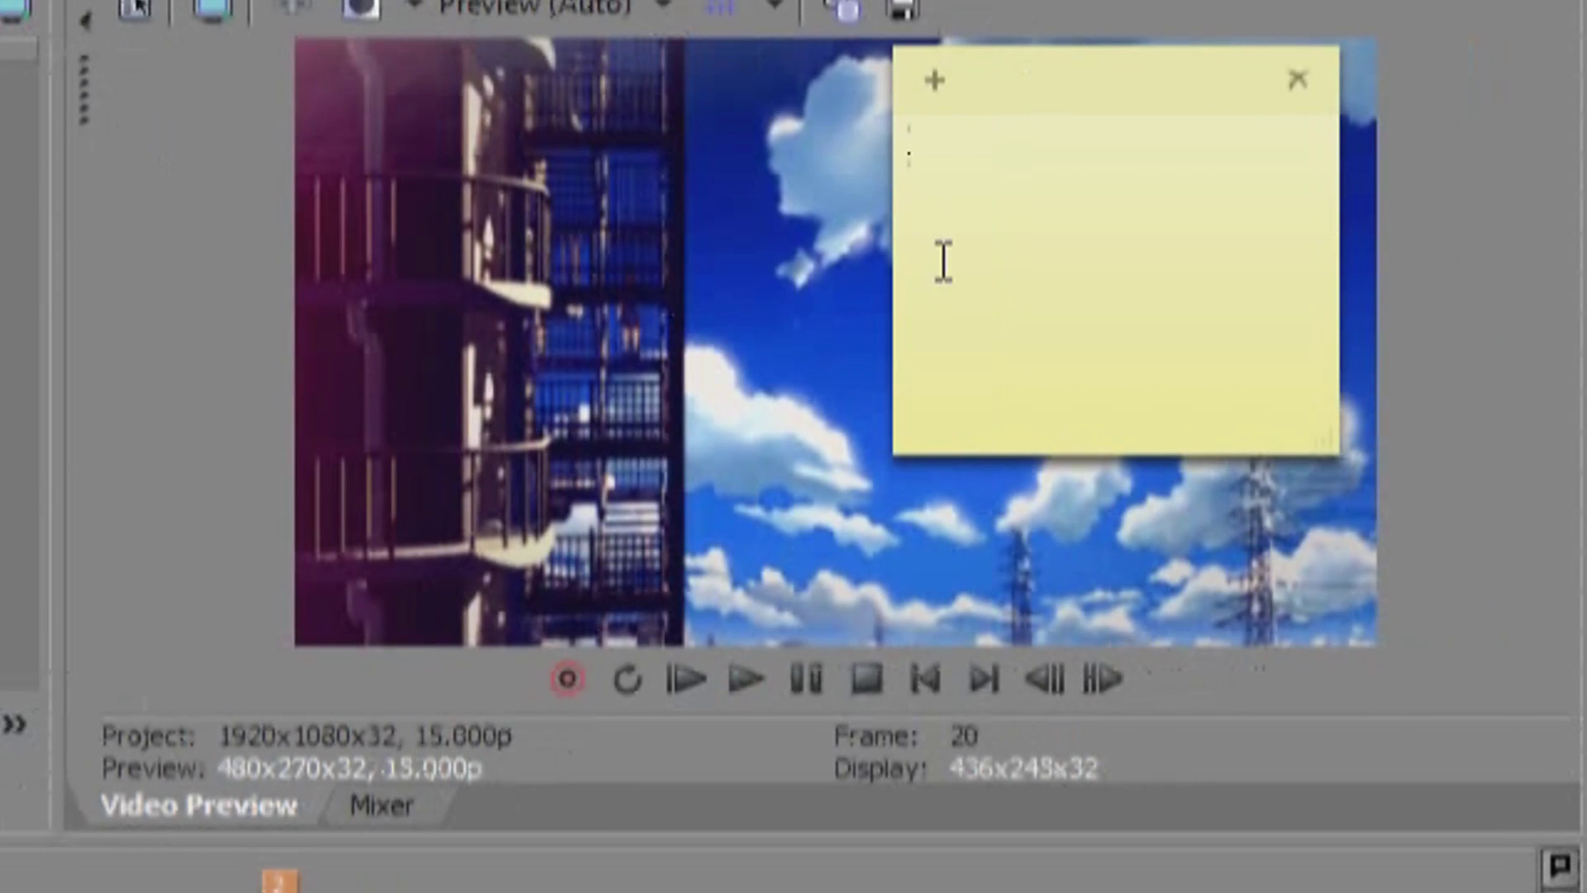
- Enlarge the blank sticky note and write "Now that you know your clip's fps (frame rate), which with this clip is 15,"
drag(907, 237, 0, 372)
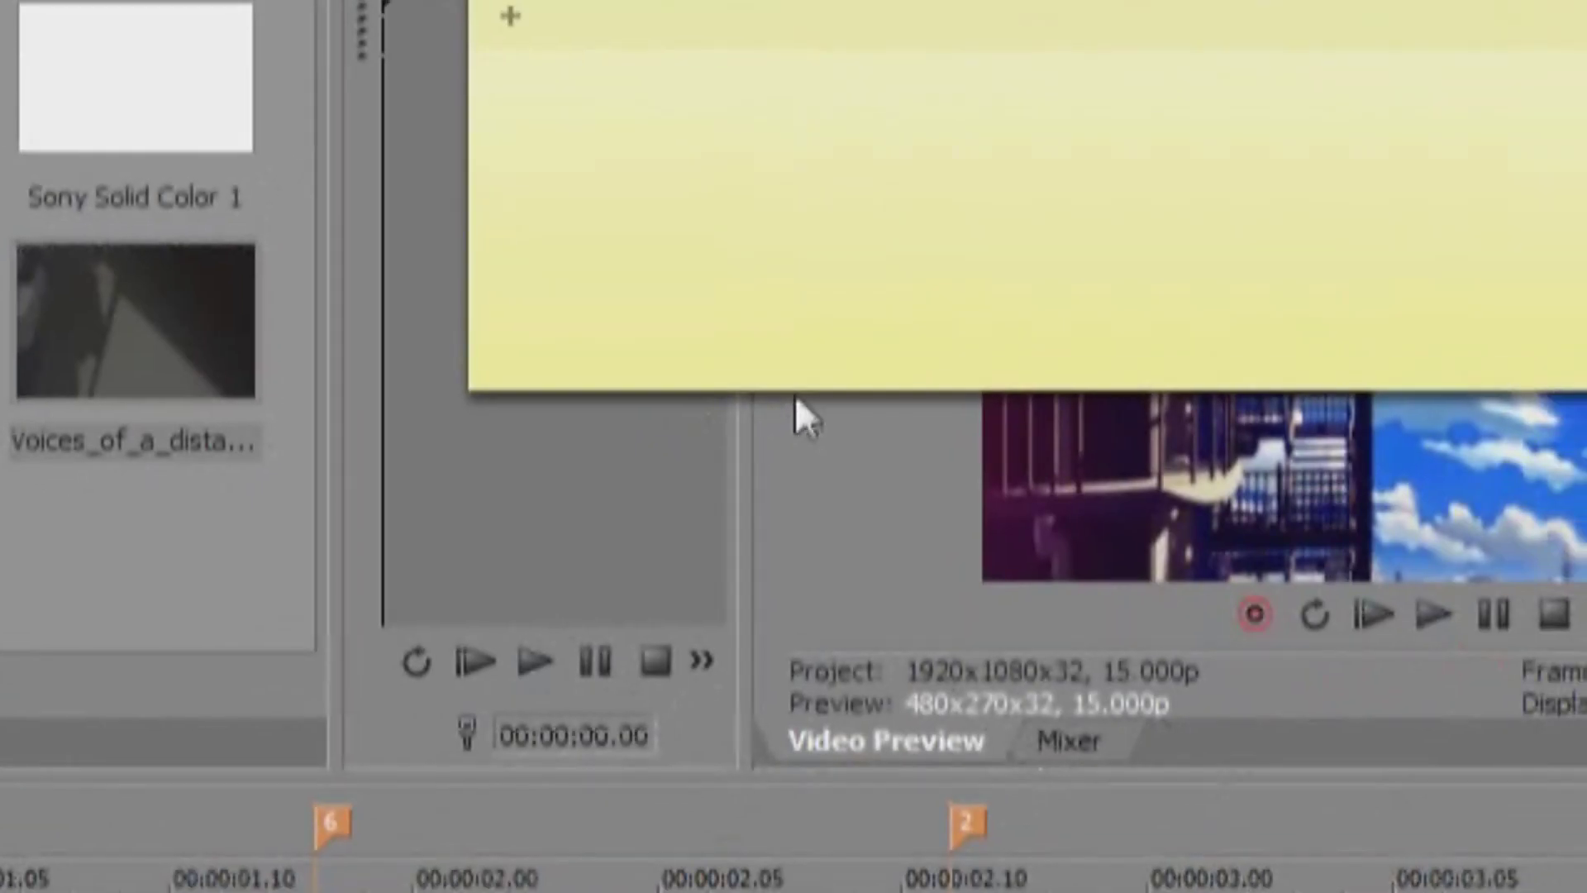
drag(798, 388, 909, 601)
text(No)
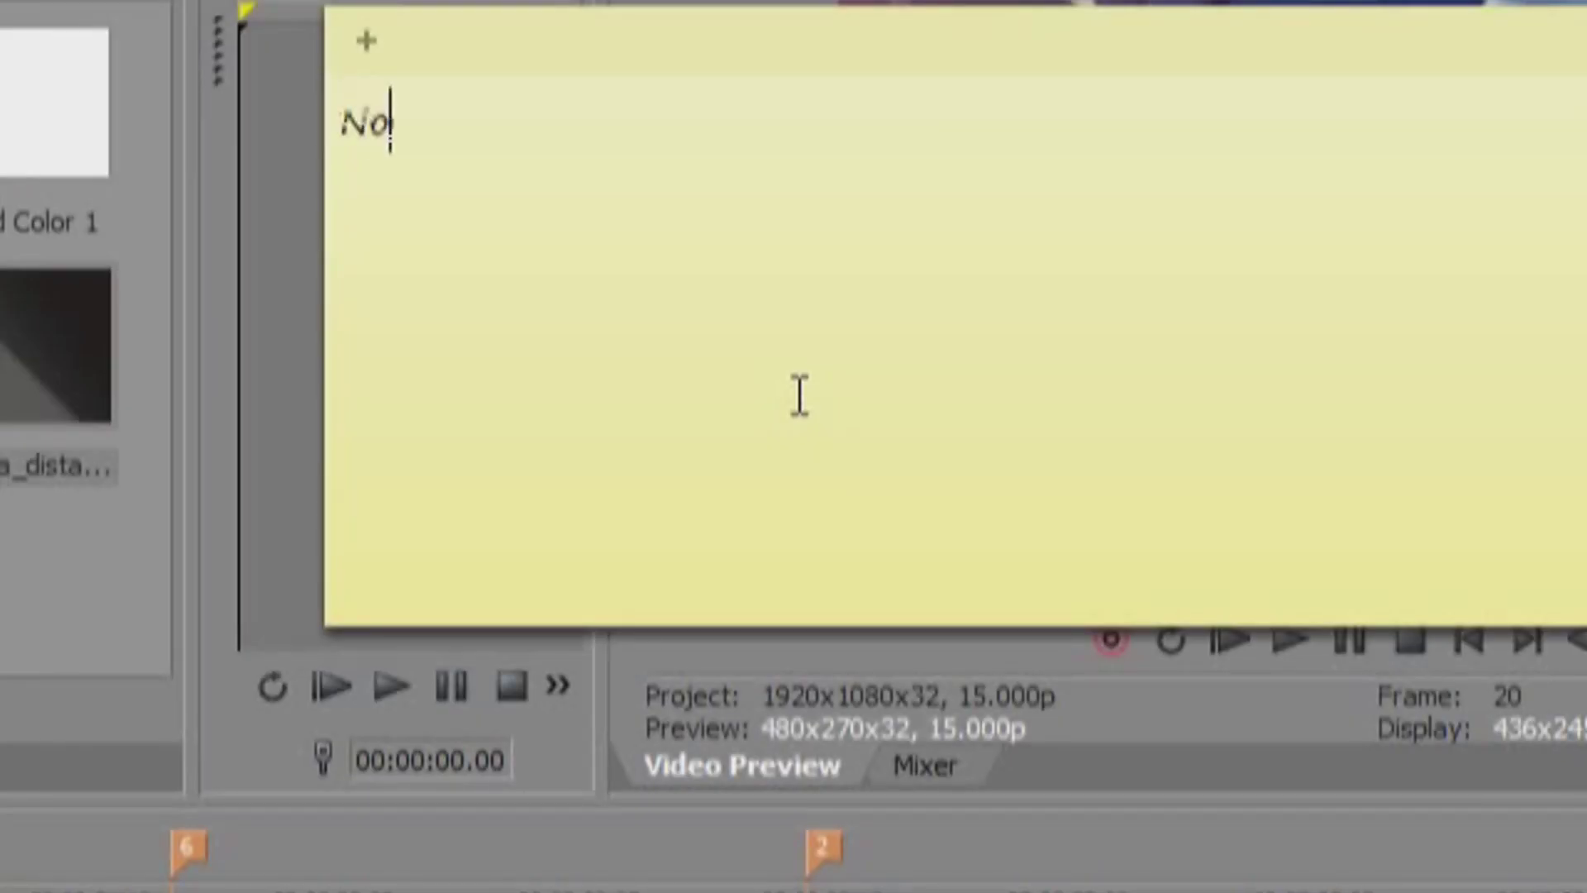
text(w that you k)
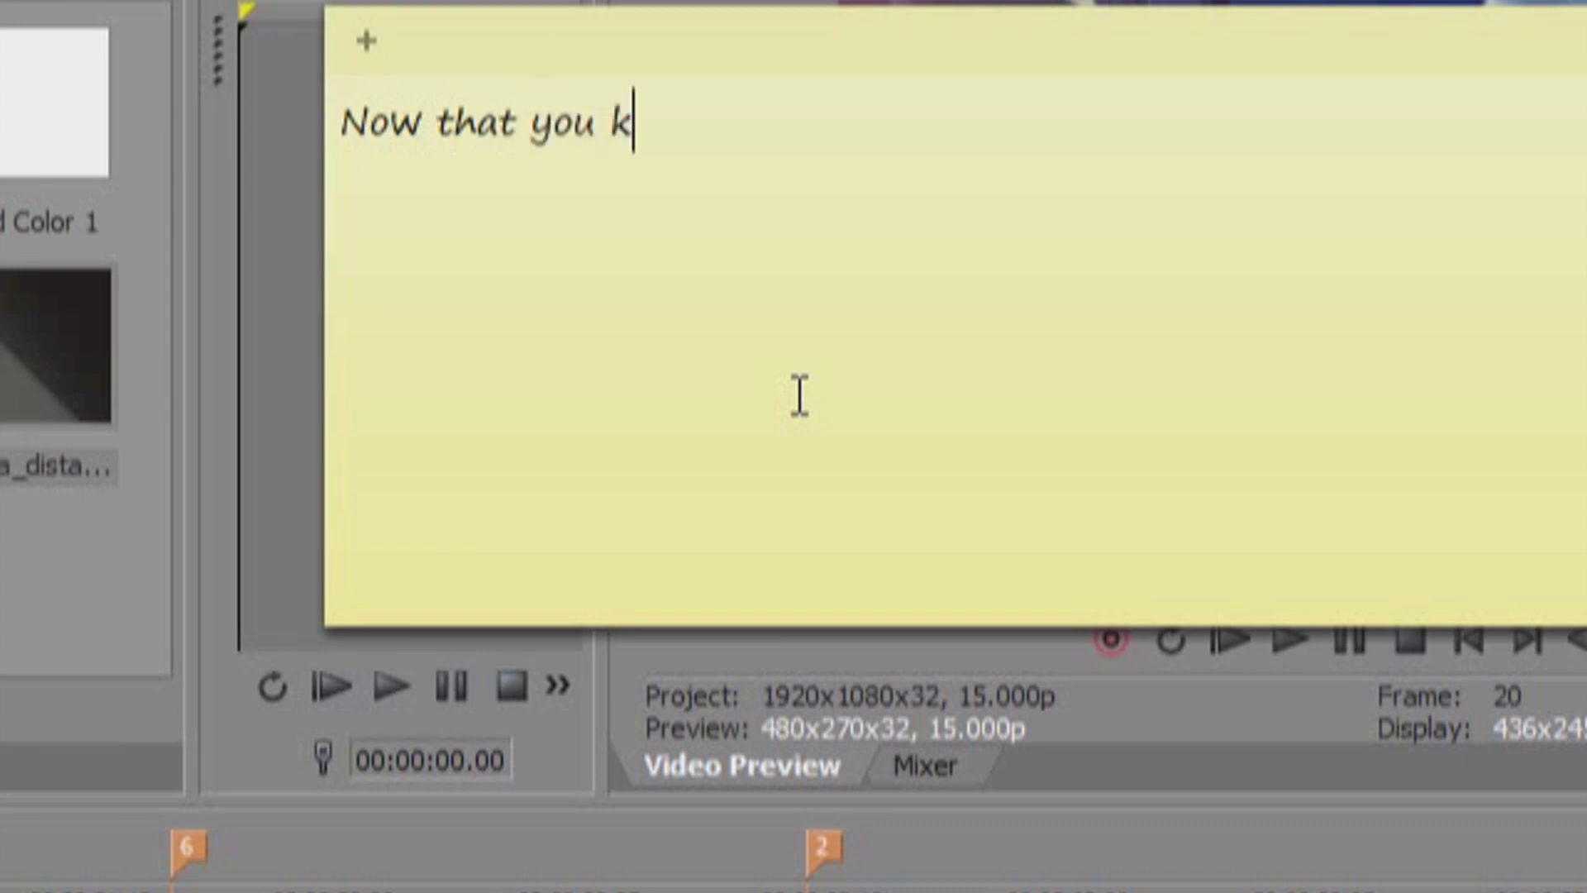
text(now you)
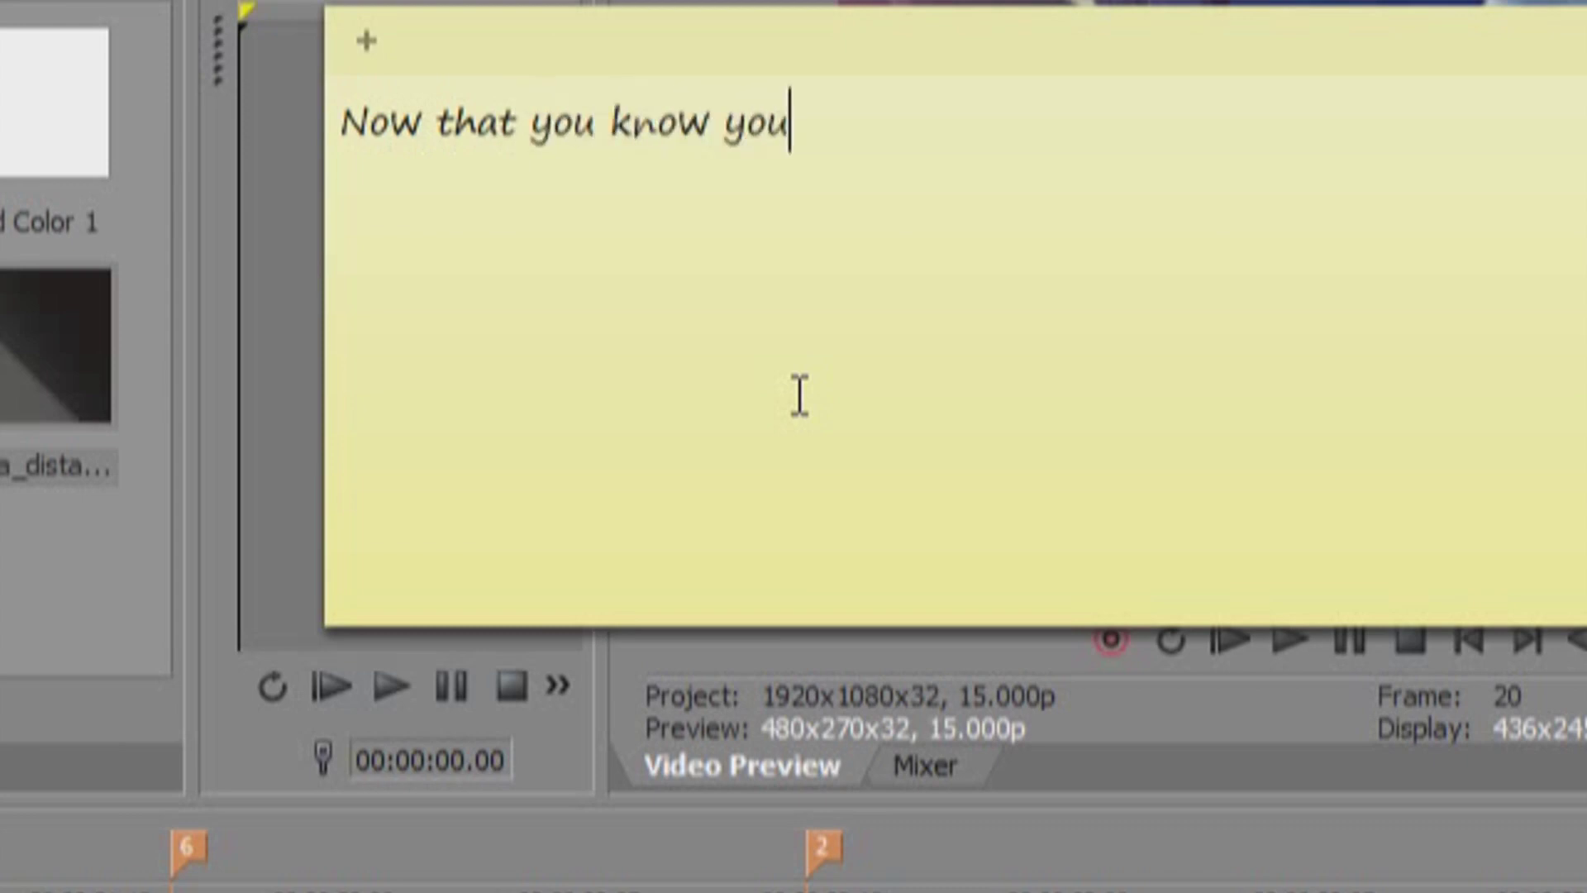
text(r clip's fps)
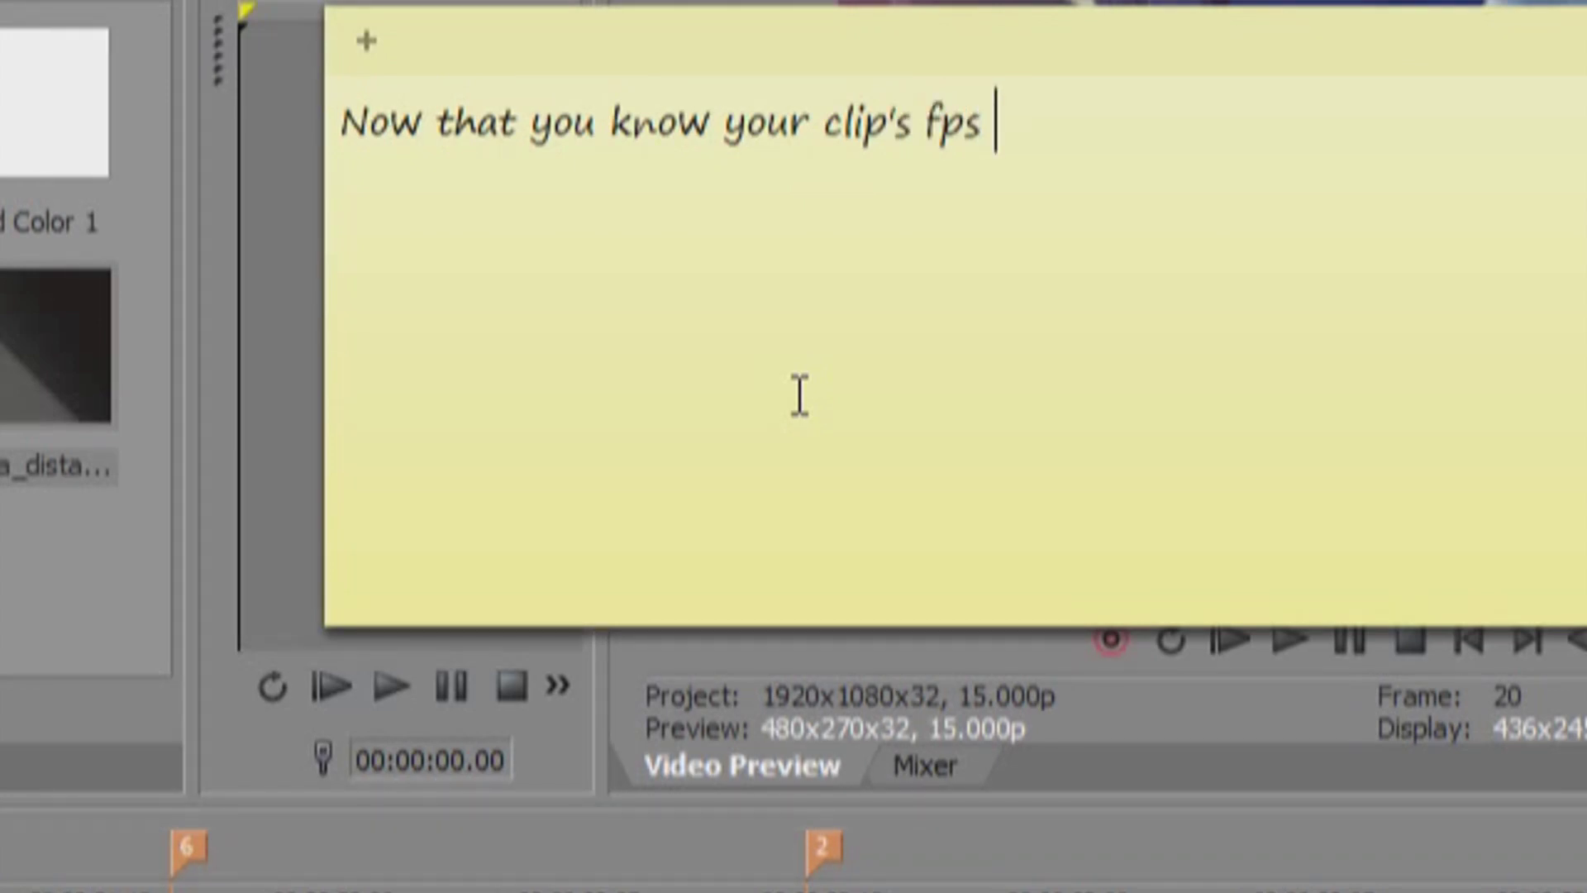
text((fram)
text(att)
key(BackSpace)
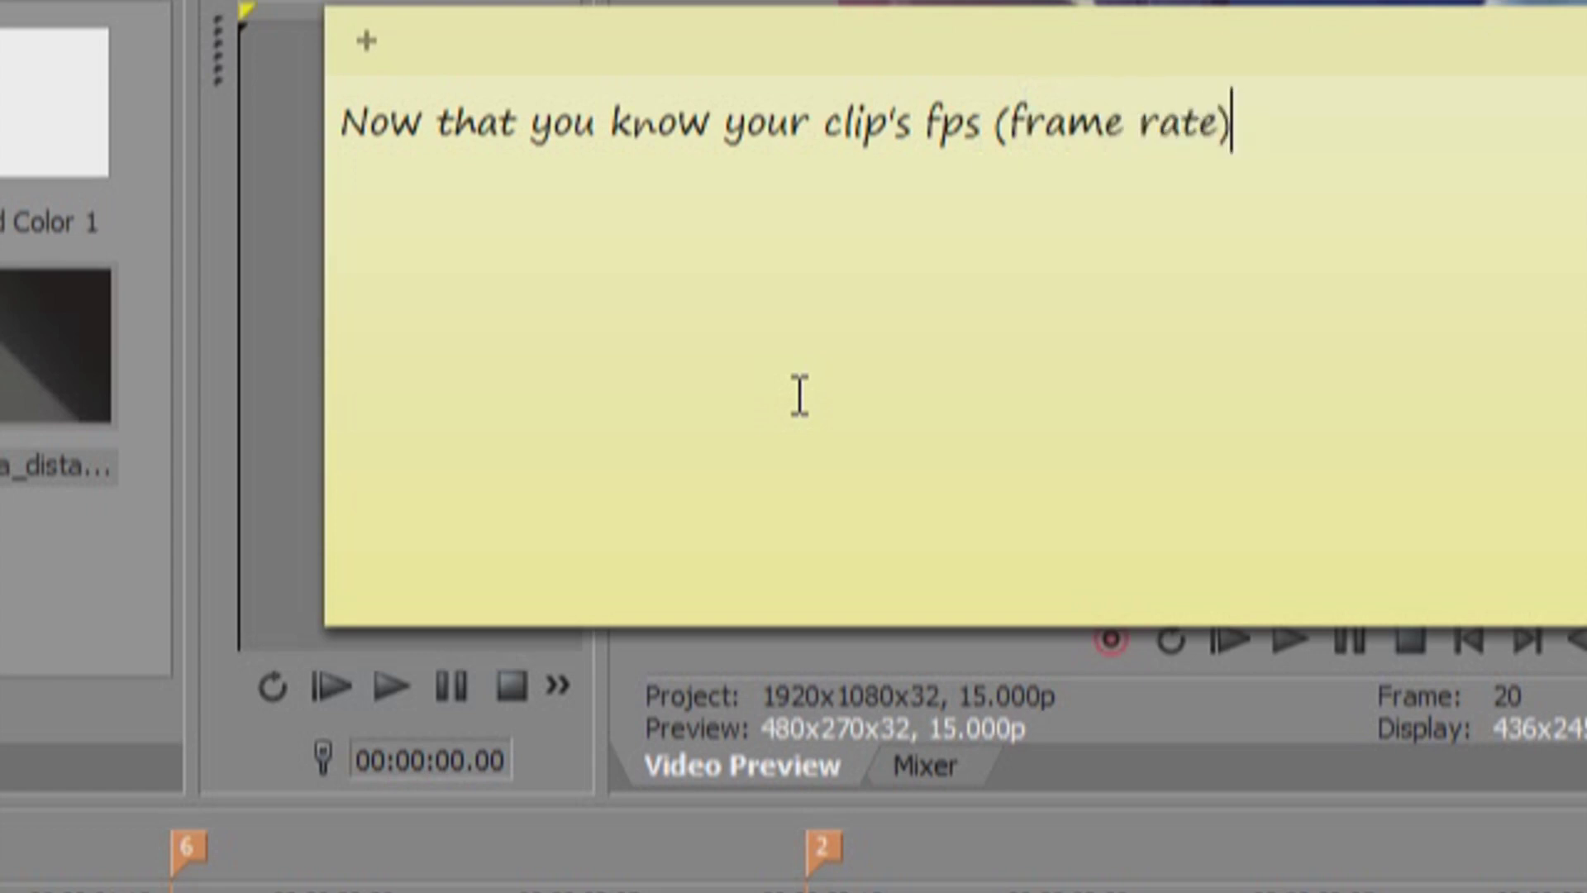
text(Wh)
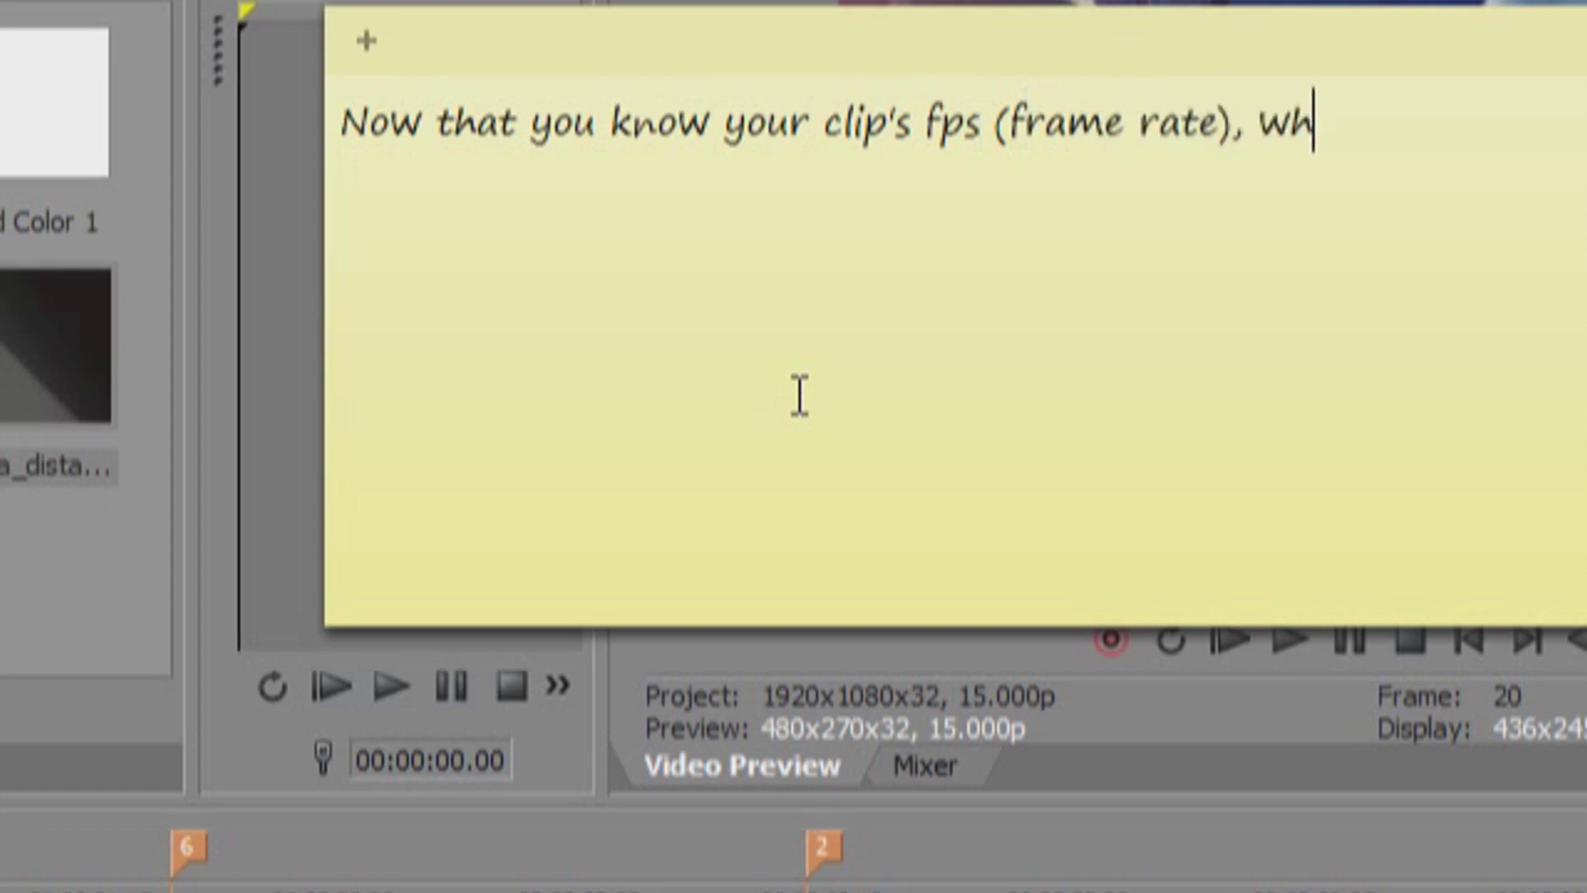
text(ich With this clip is 15, yo)
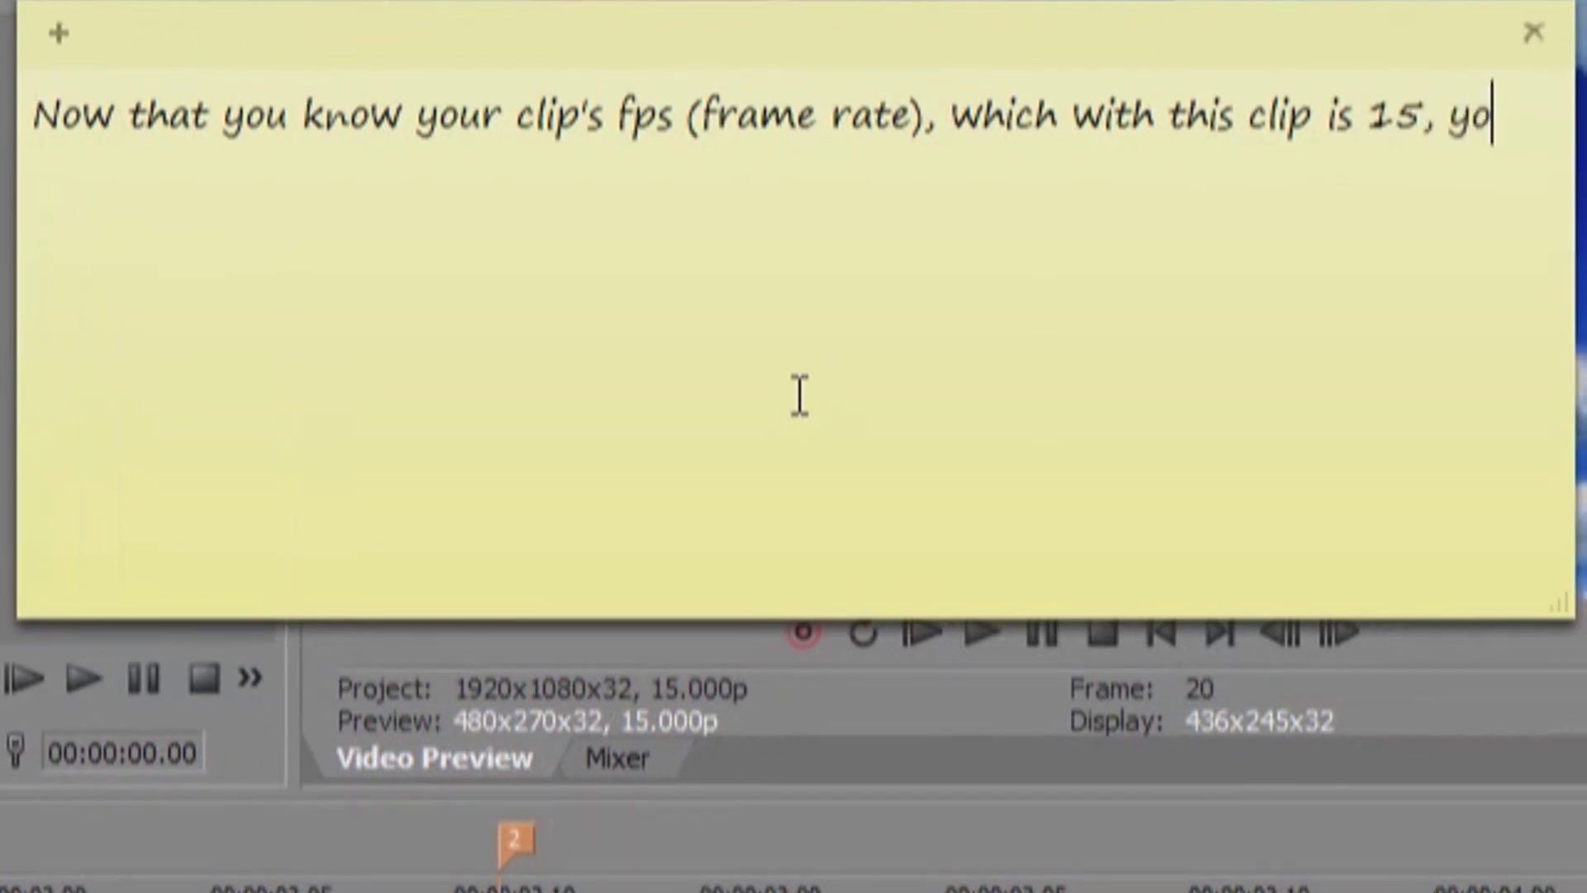
- Continue the note with "you can start your new project with the correct settings! DO THIS BEFORE YOU START YOUR PROJECT!"
text(u can sta)
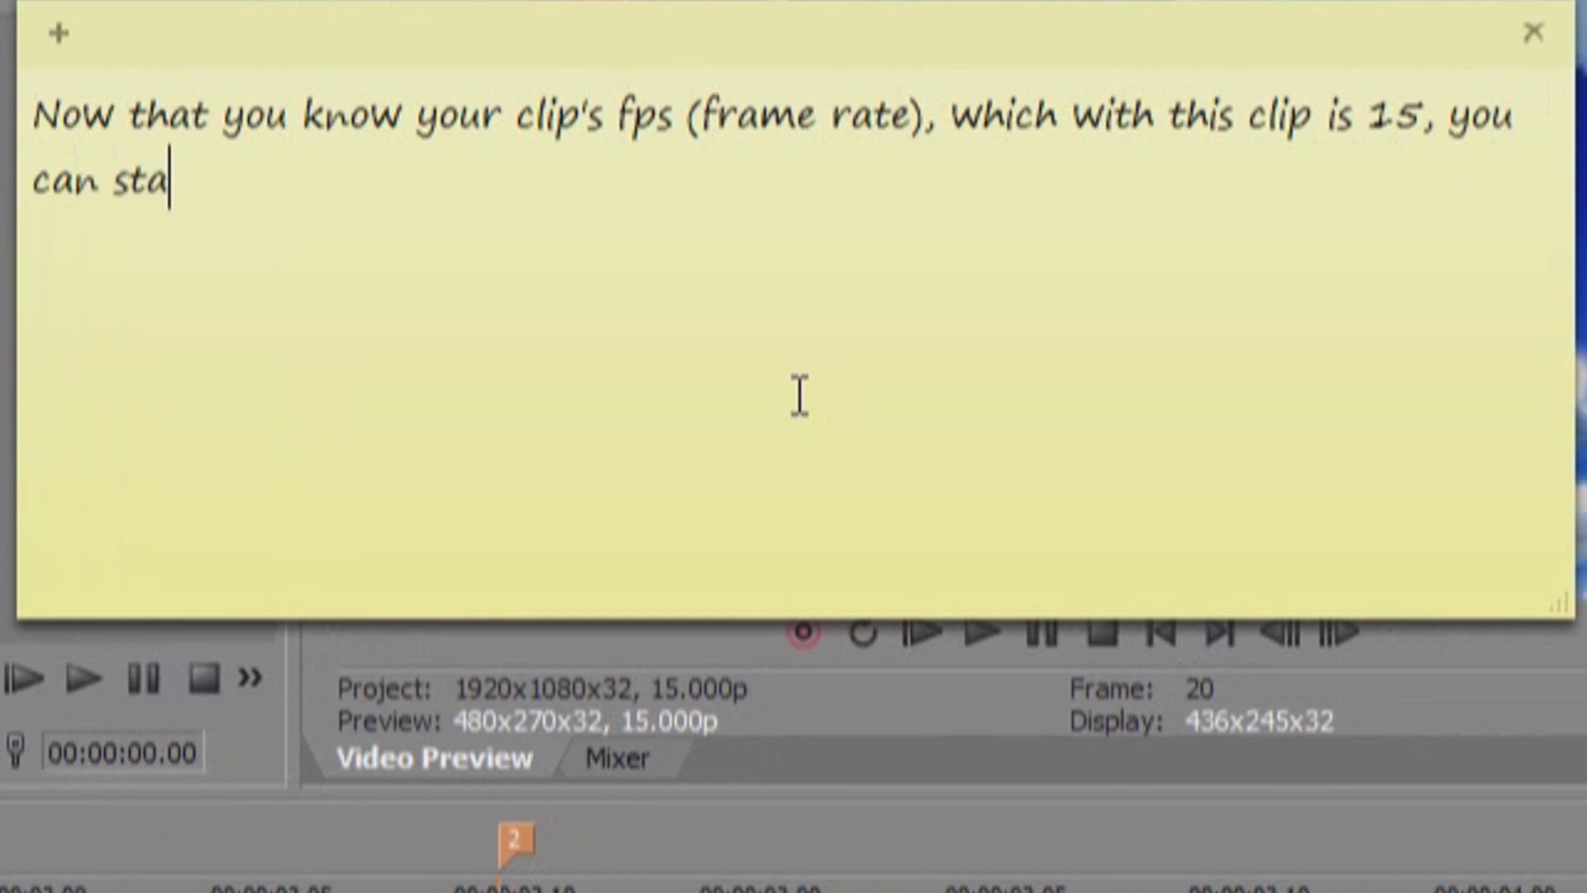
text(rt your )
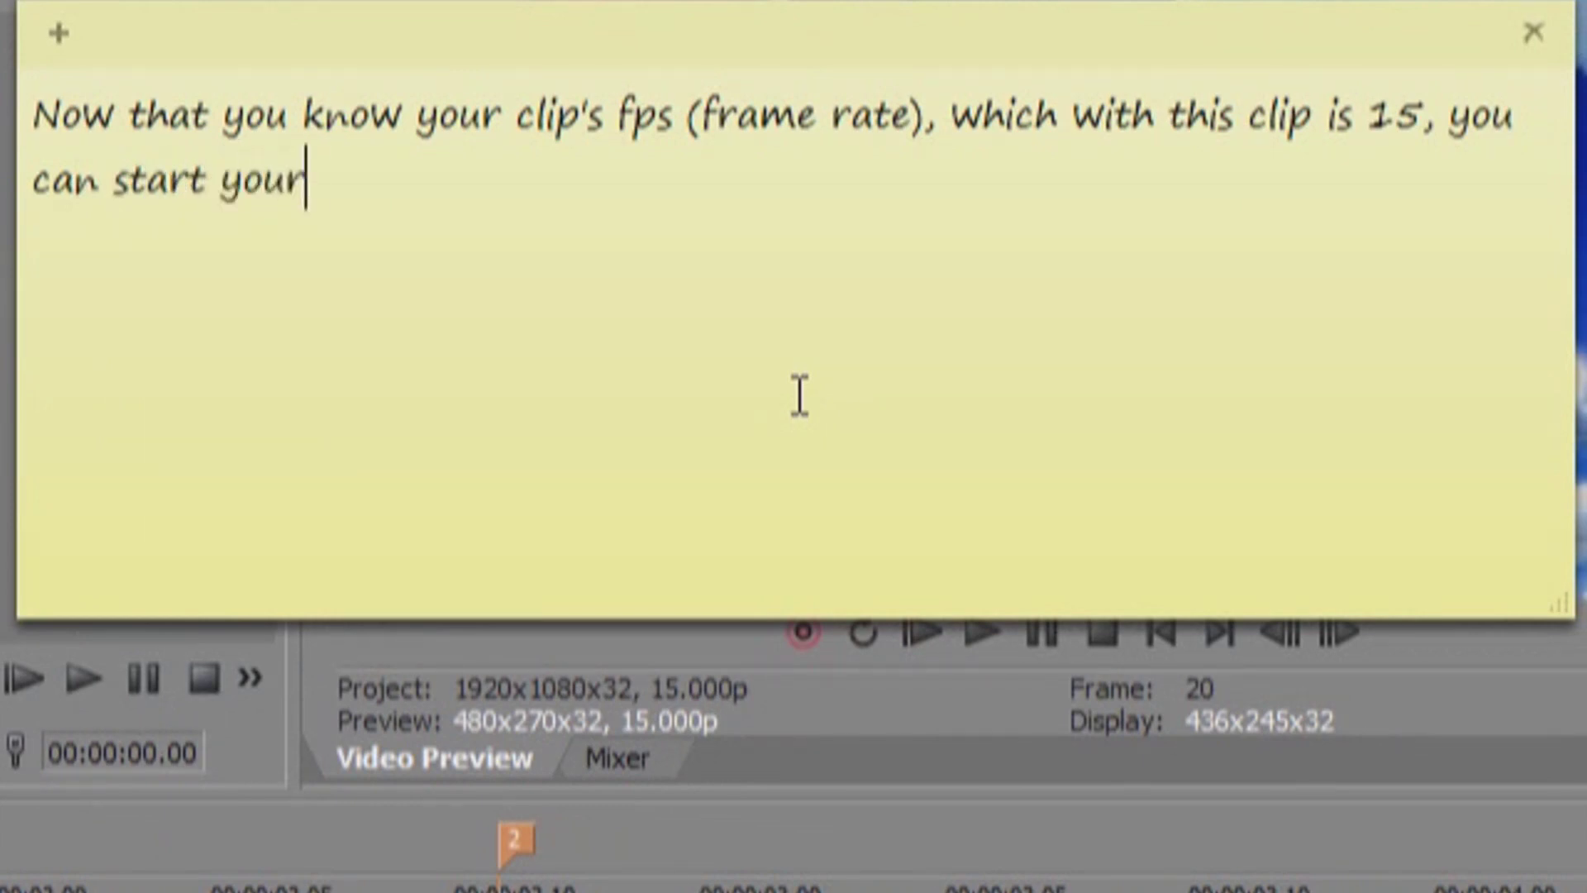
text(new pr)
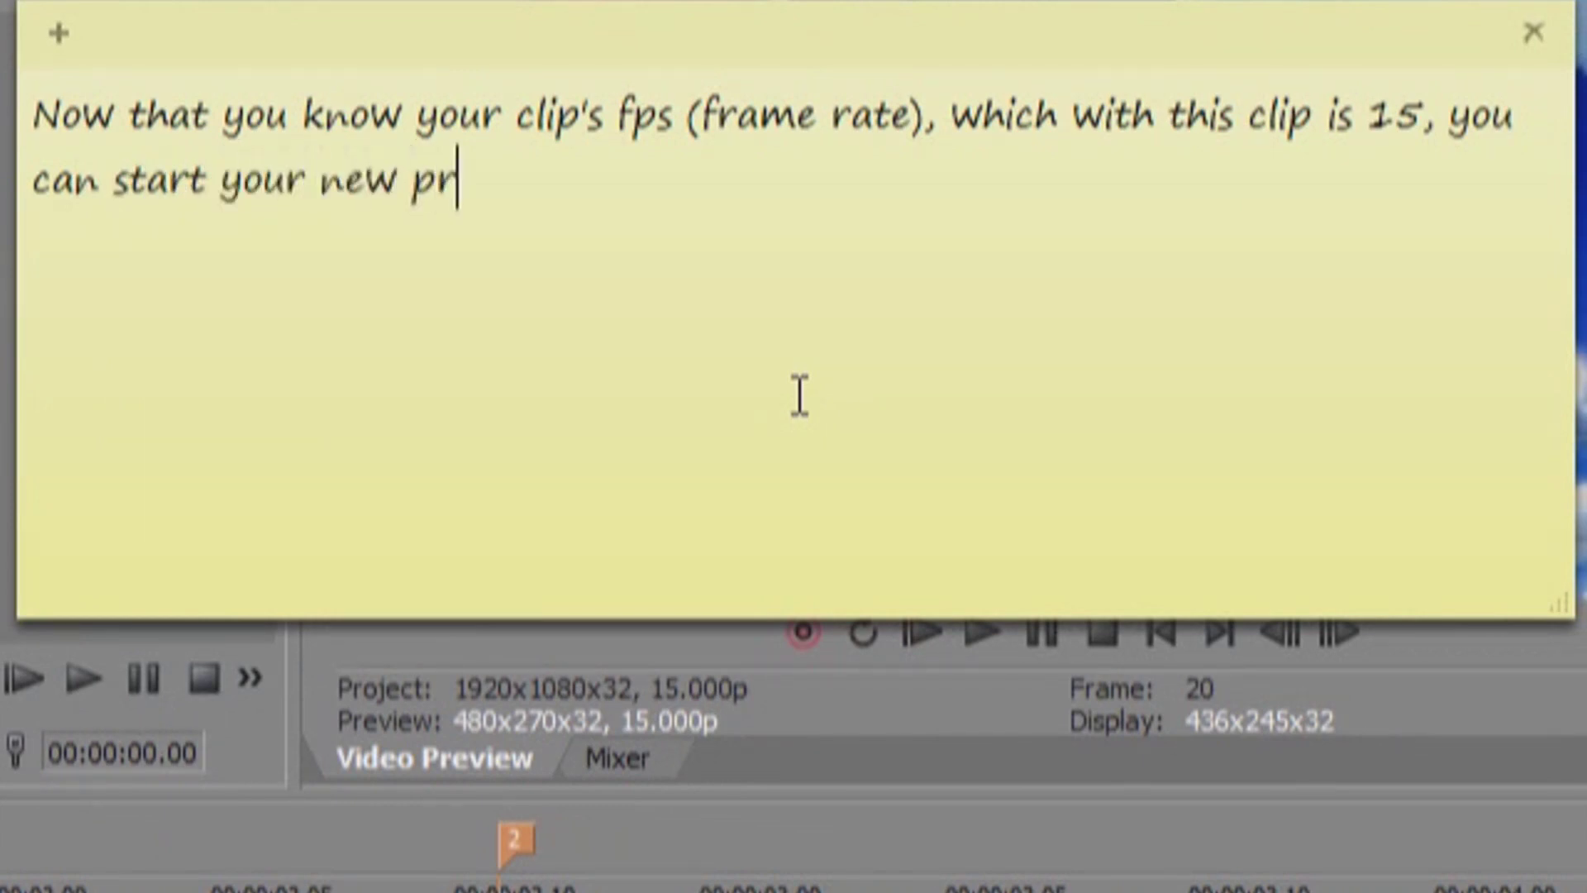
text(oject with )
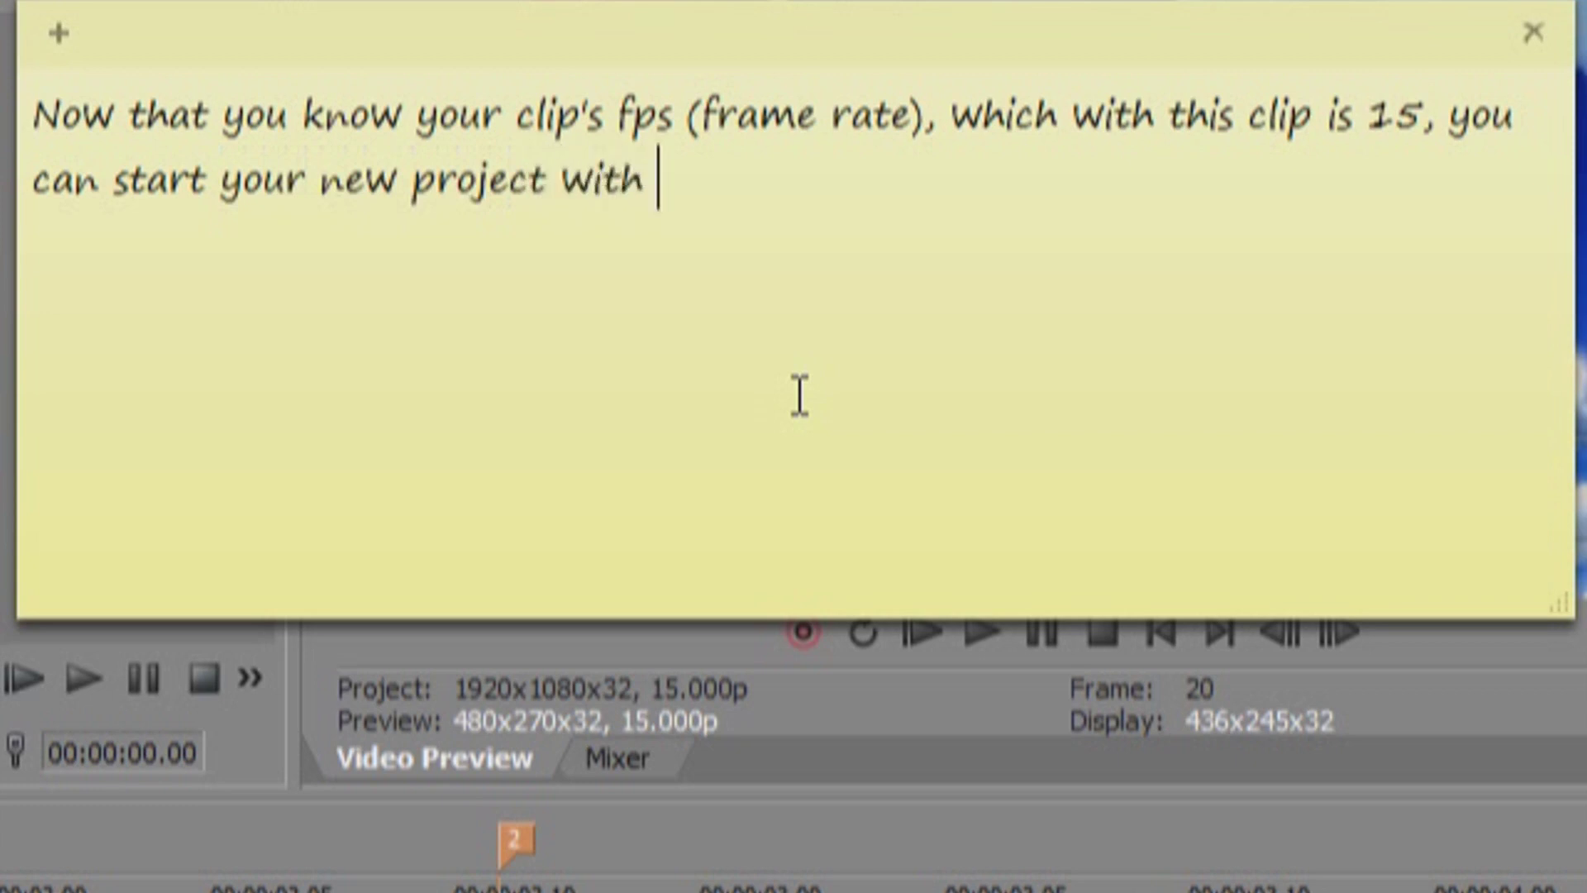
text(the correct settings)
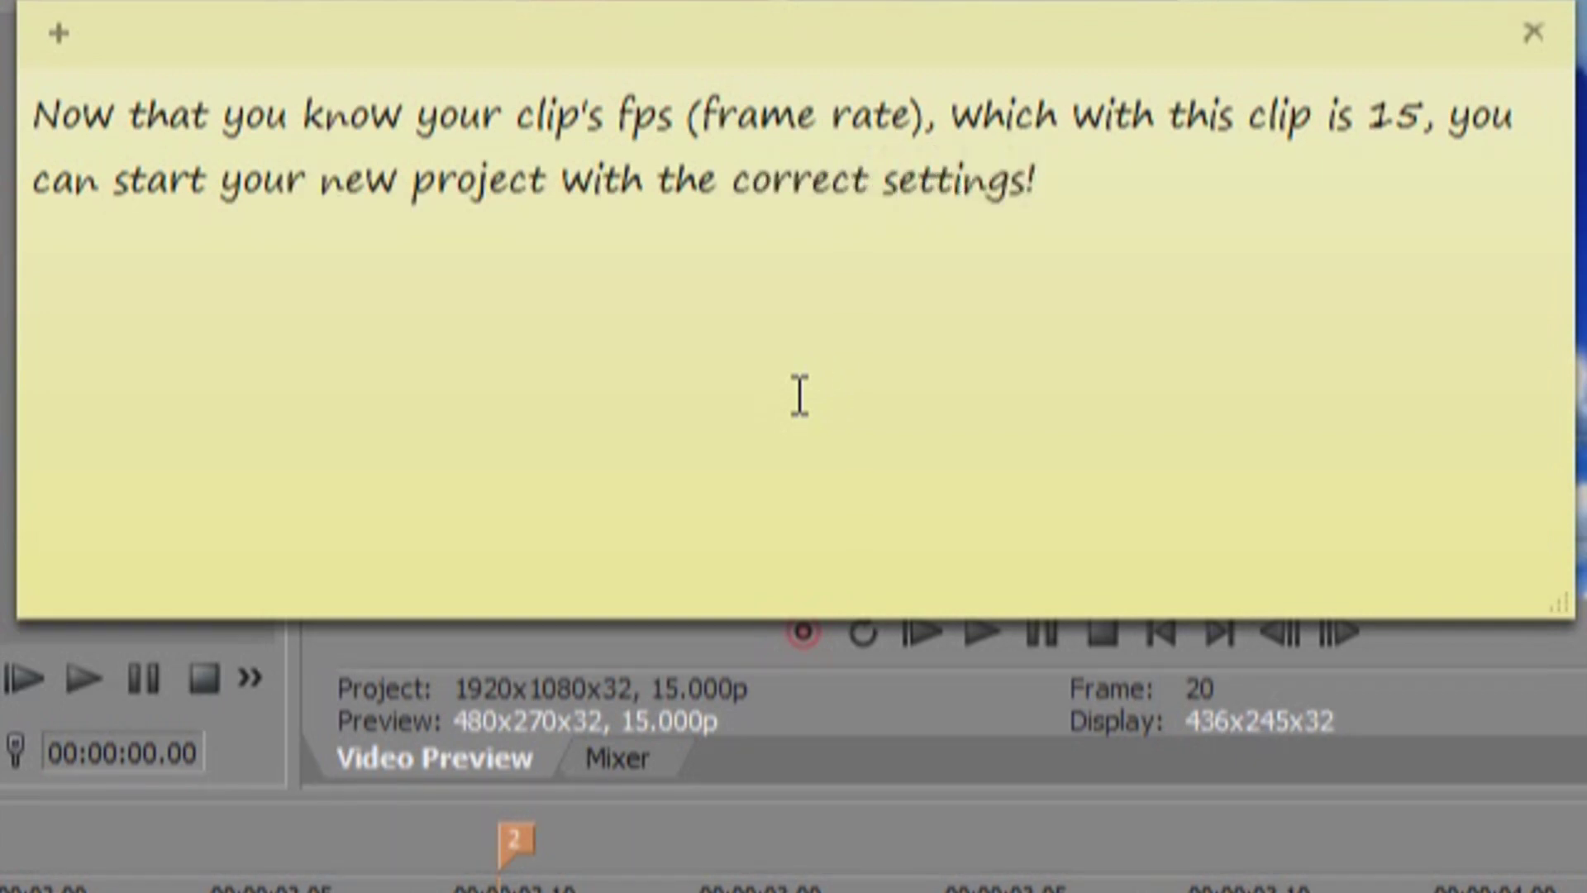
text(! DO )
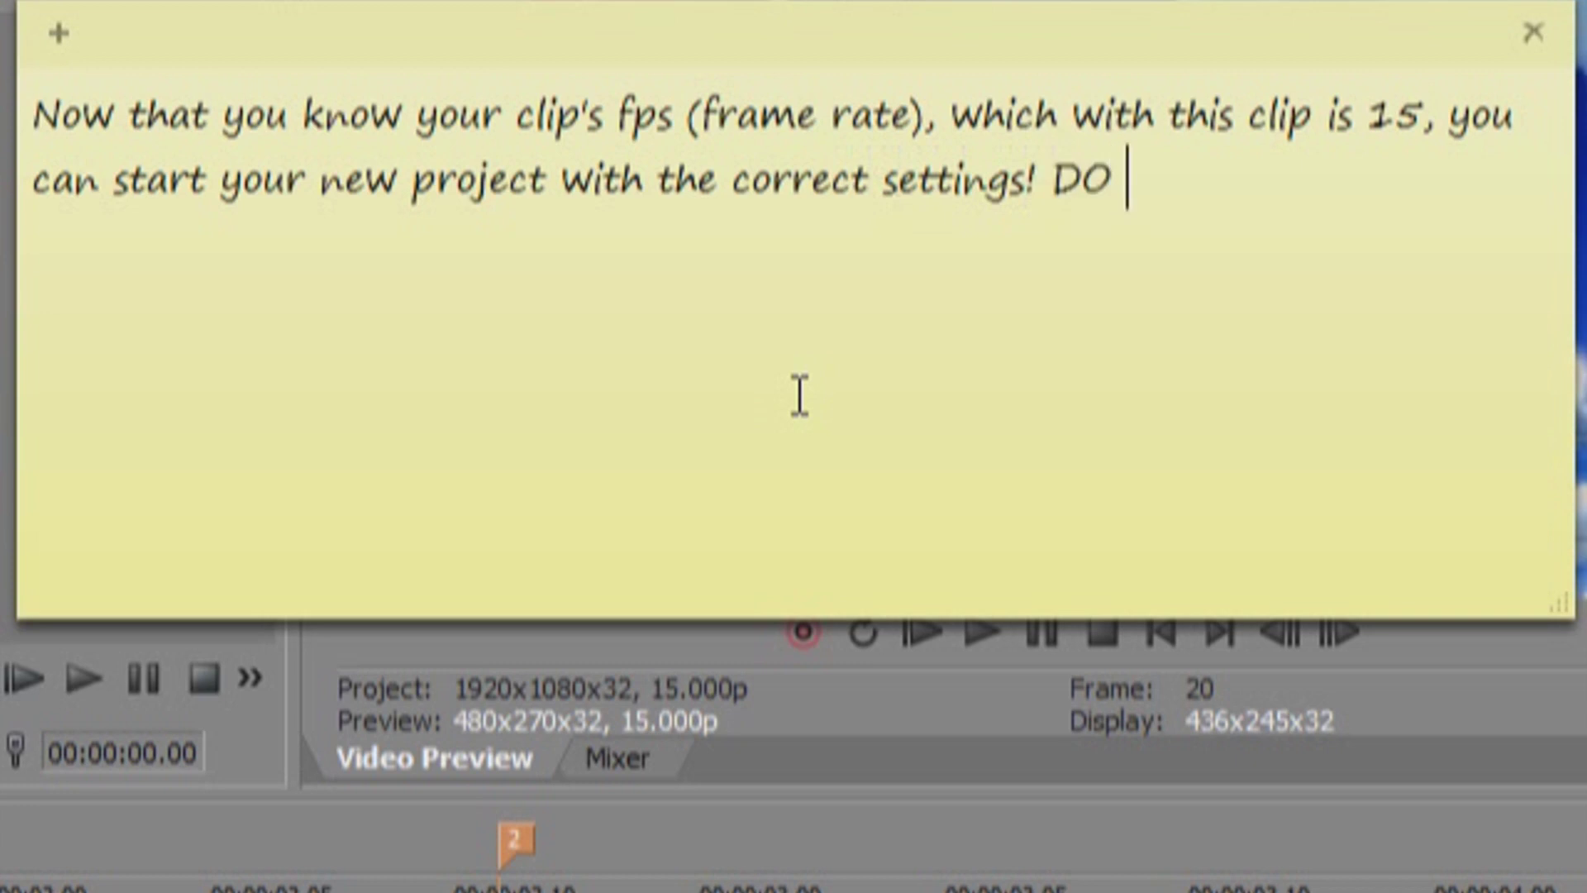
text(THIS BEFORE )
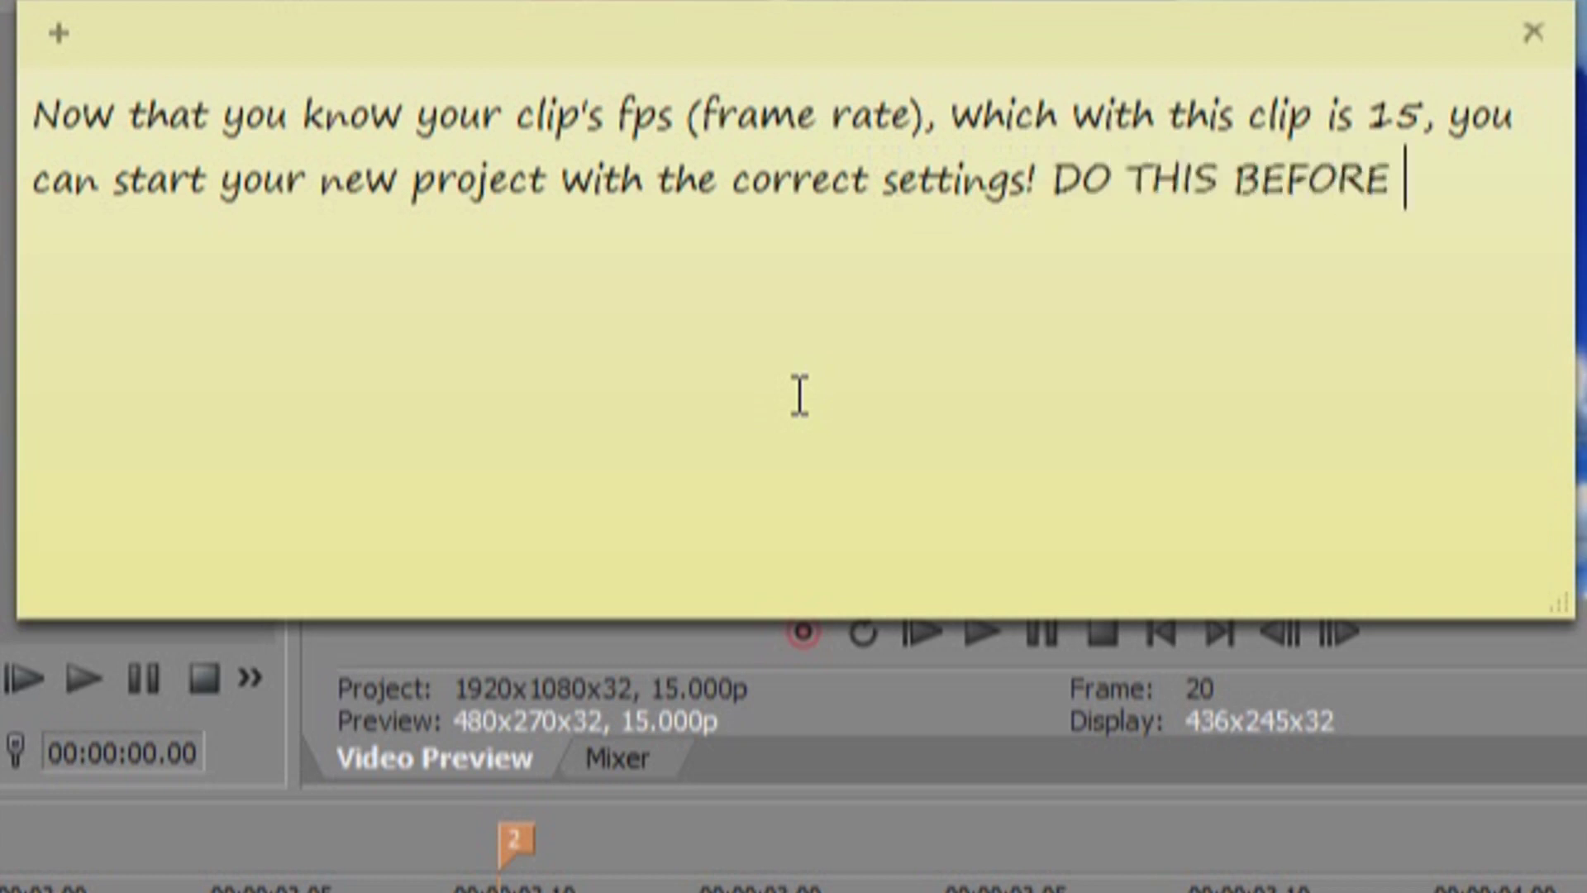
text(YOU START YOUR PROJECT! it)
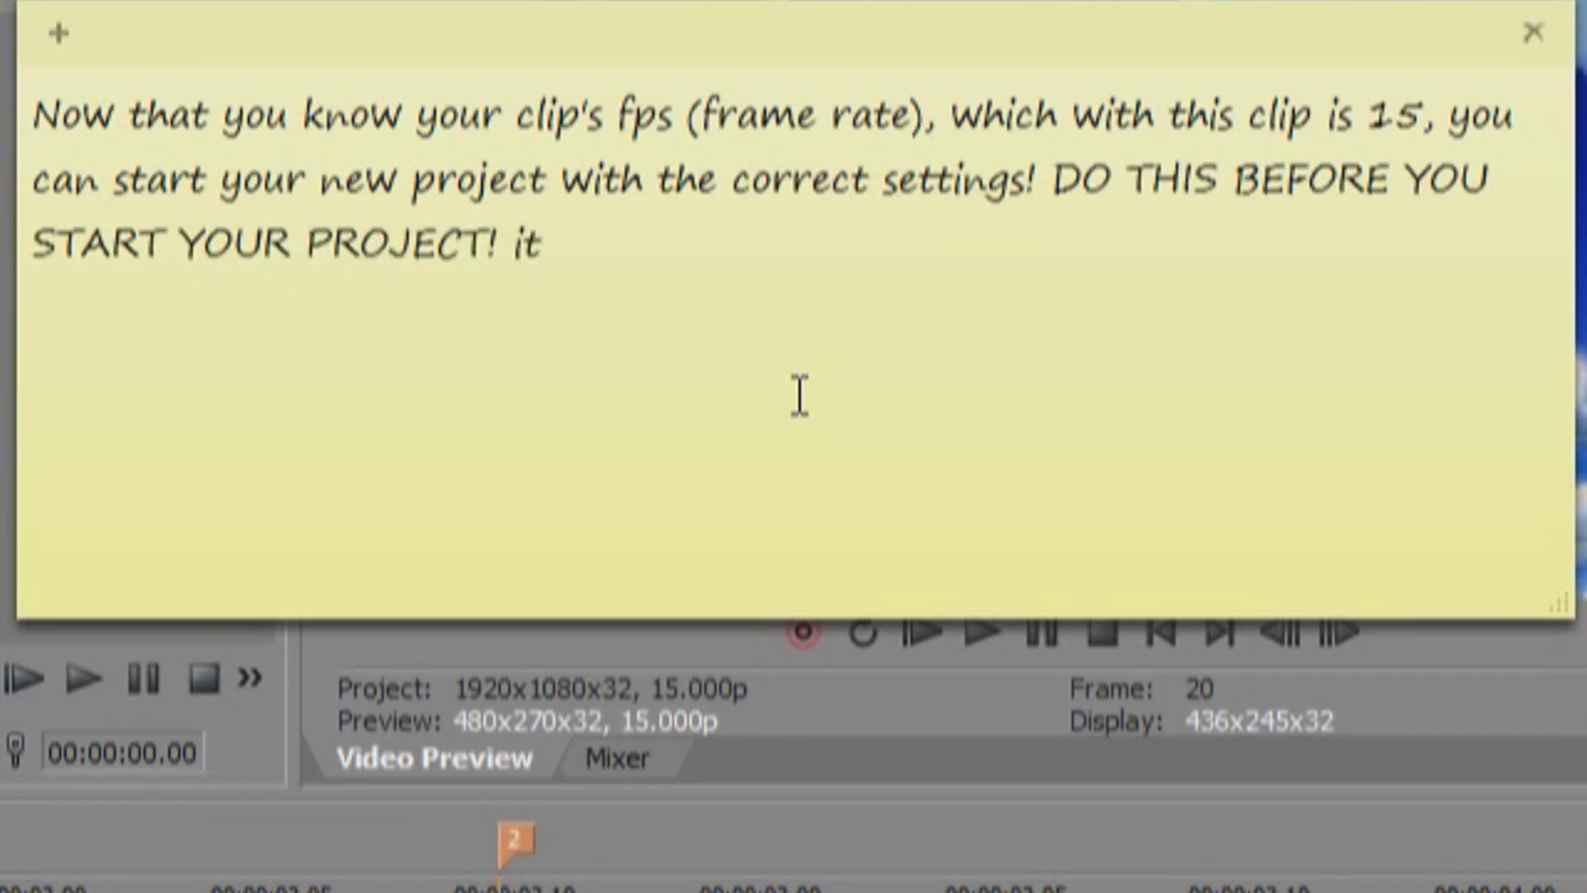
- End the note with "it moves all your keyframes around if you do it after wards, and doing this allows for flawless masking ^^"
text( moves all your keyframes around)
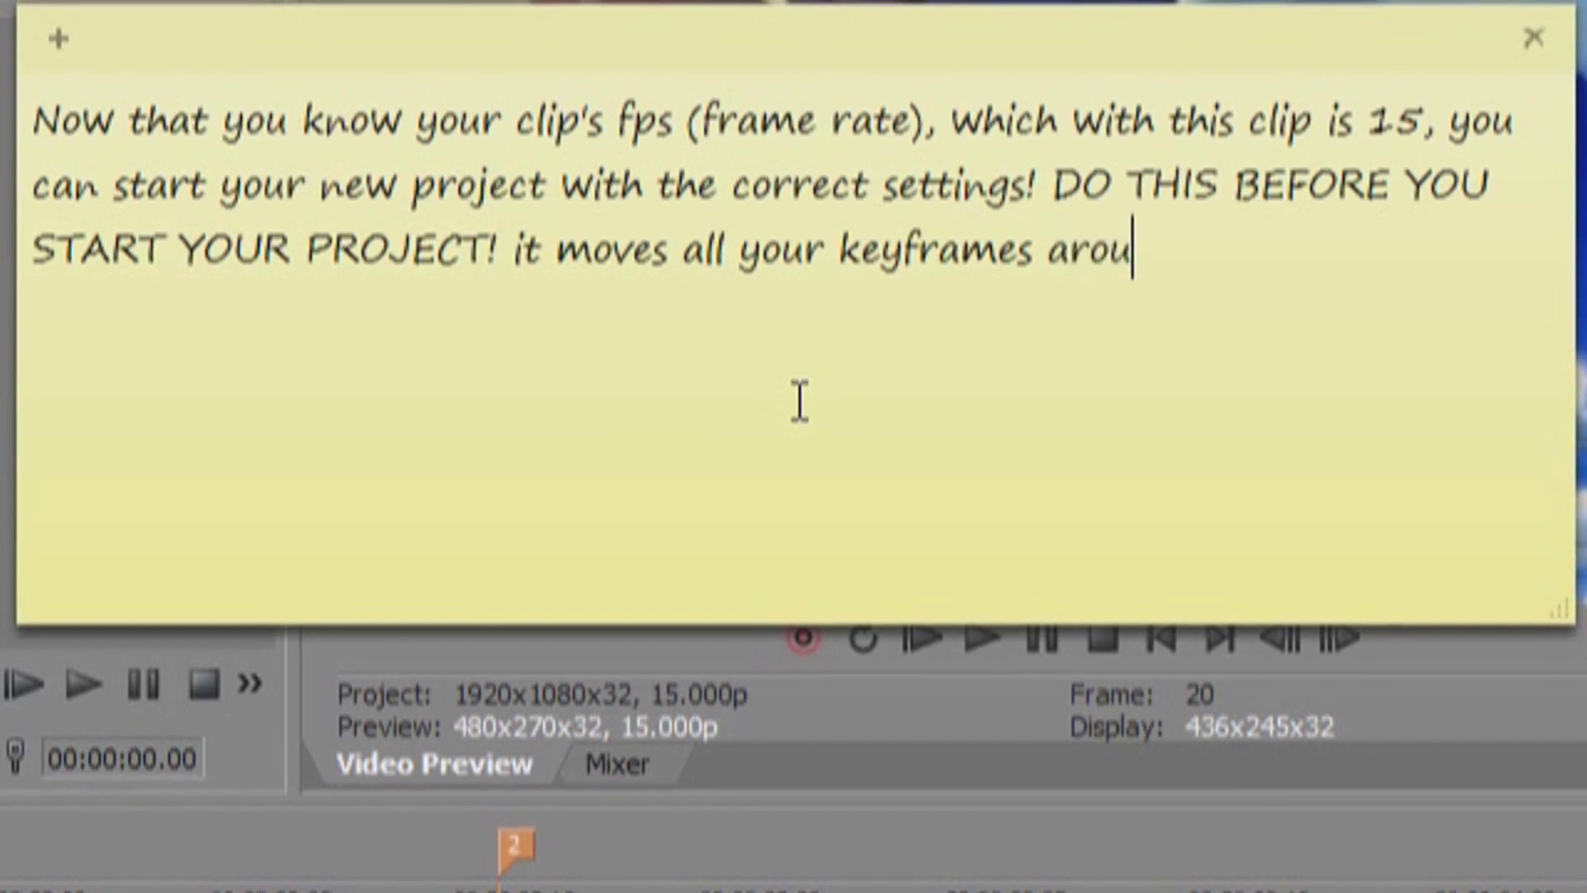
text( if you do )
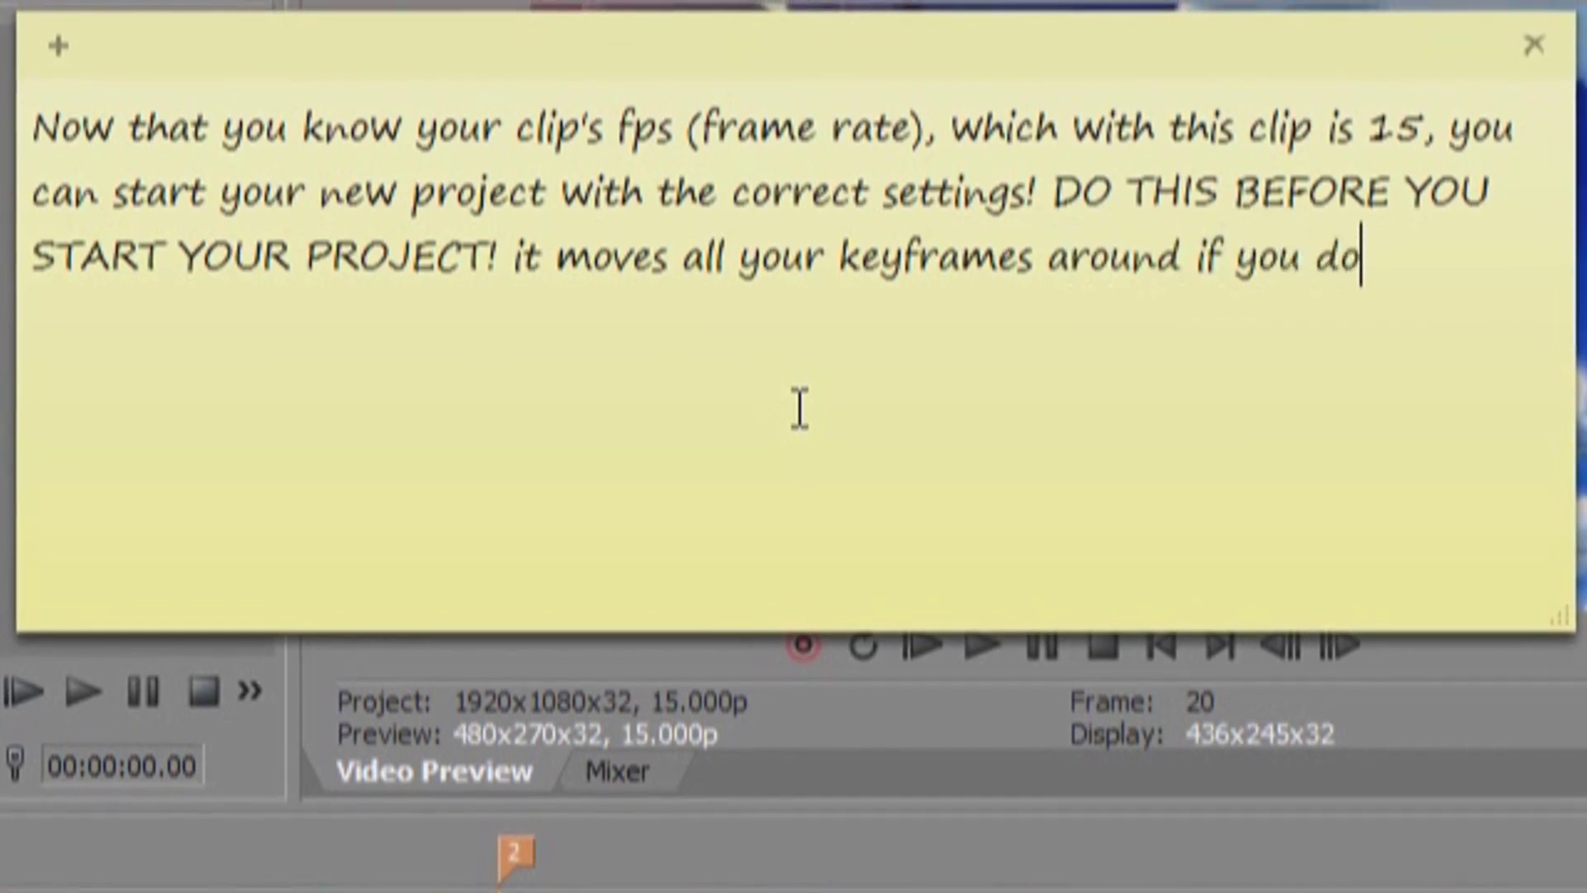
text(it after wa)
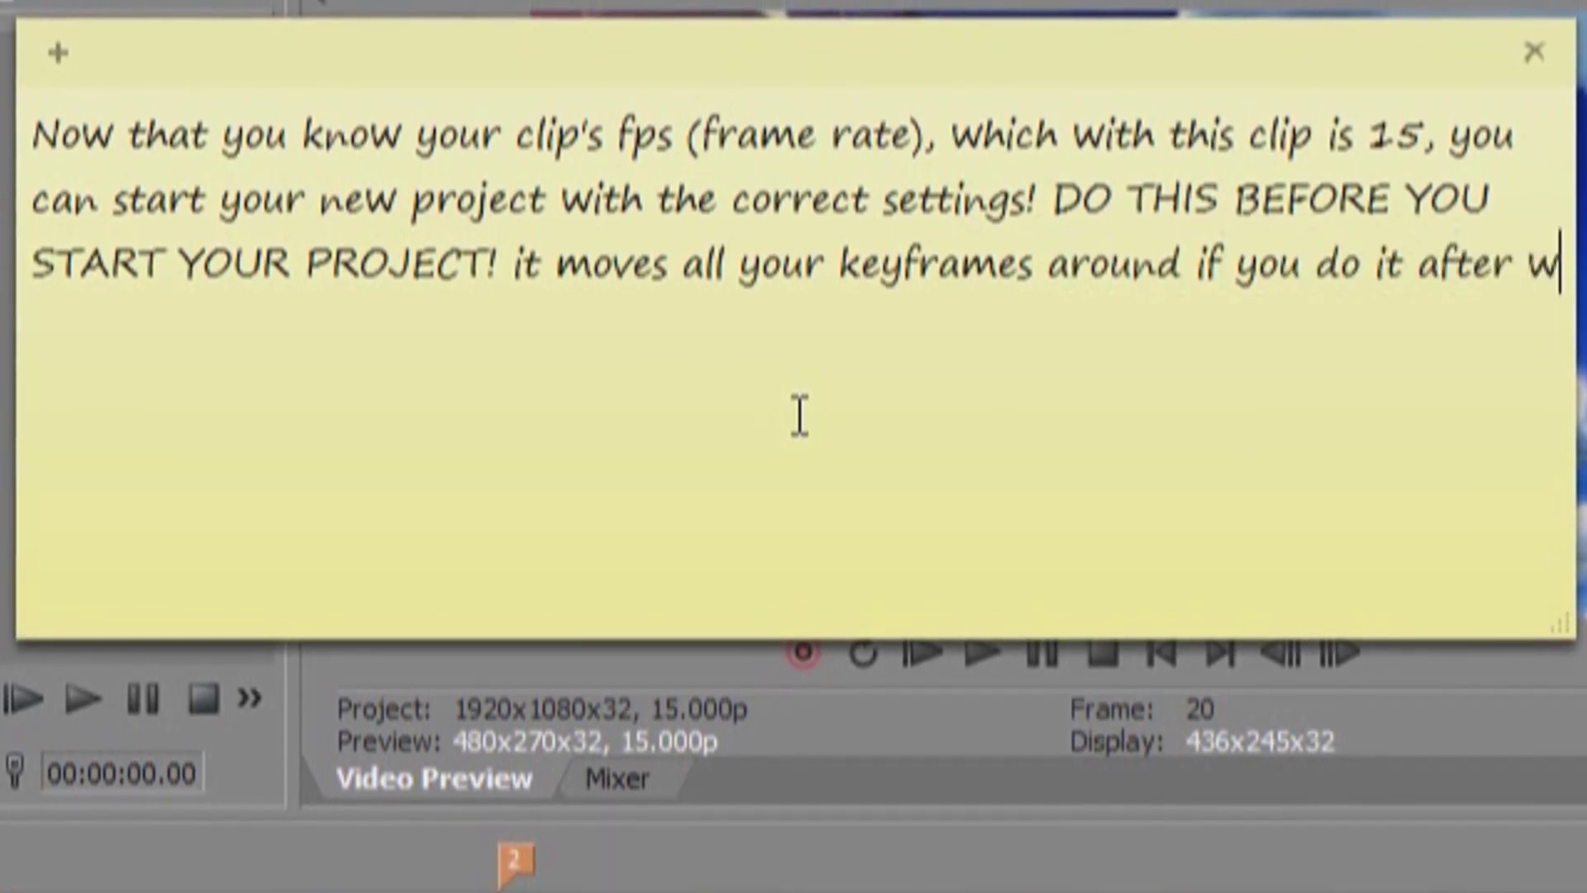
text(rds)
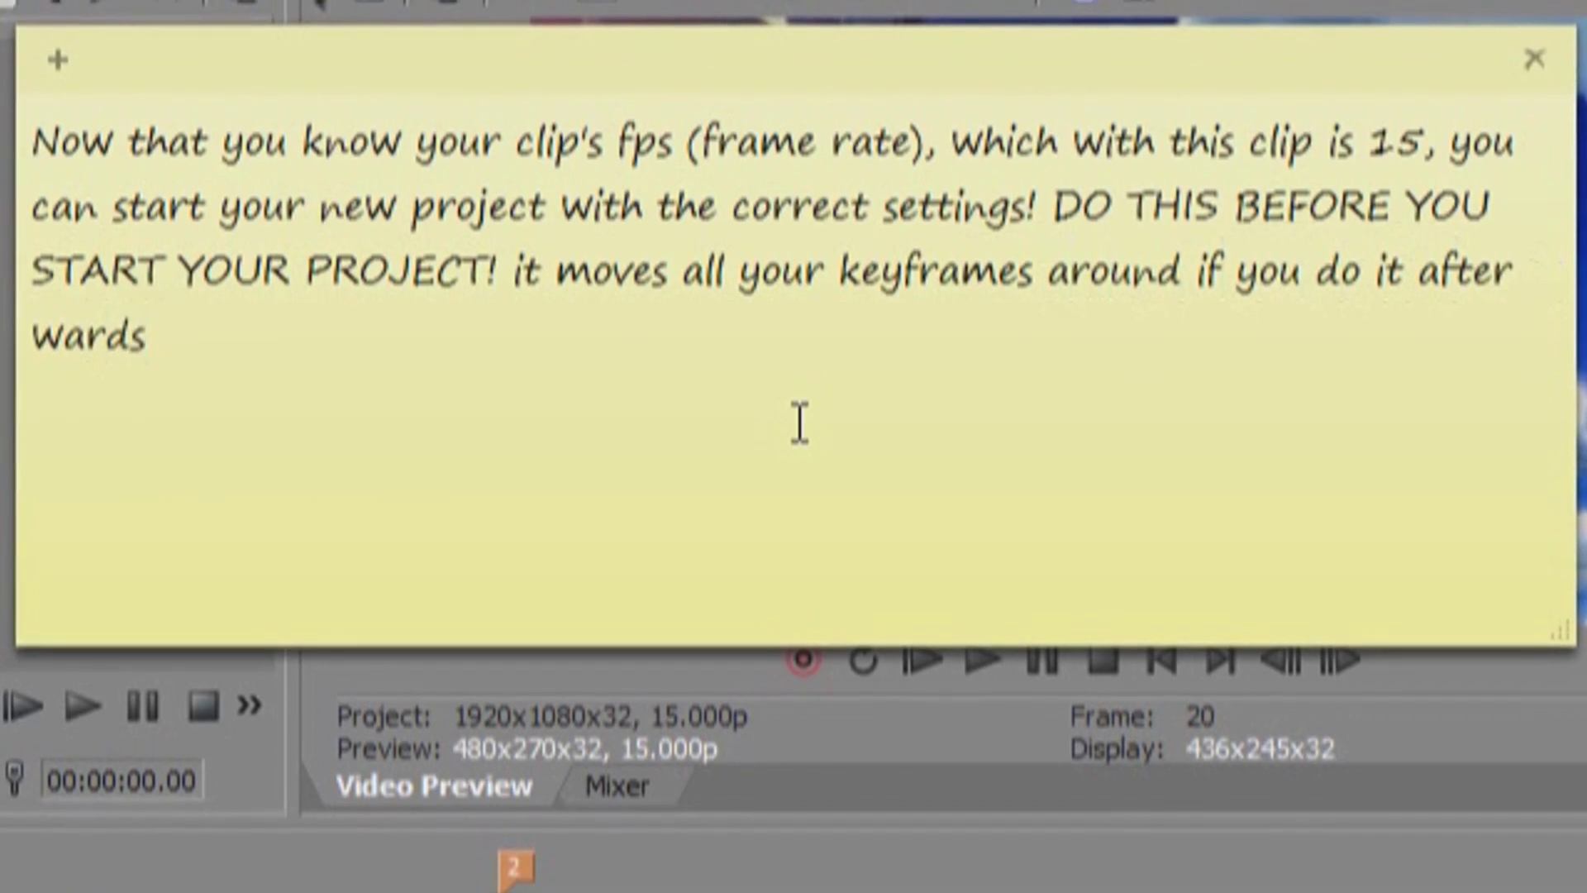
key(BackSpace)
text(, and)
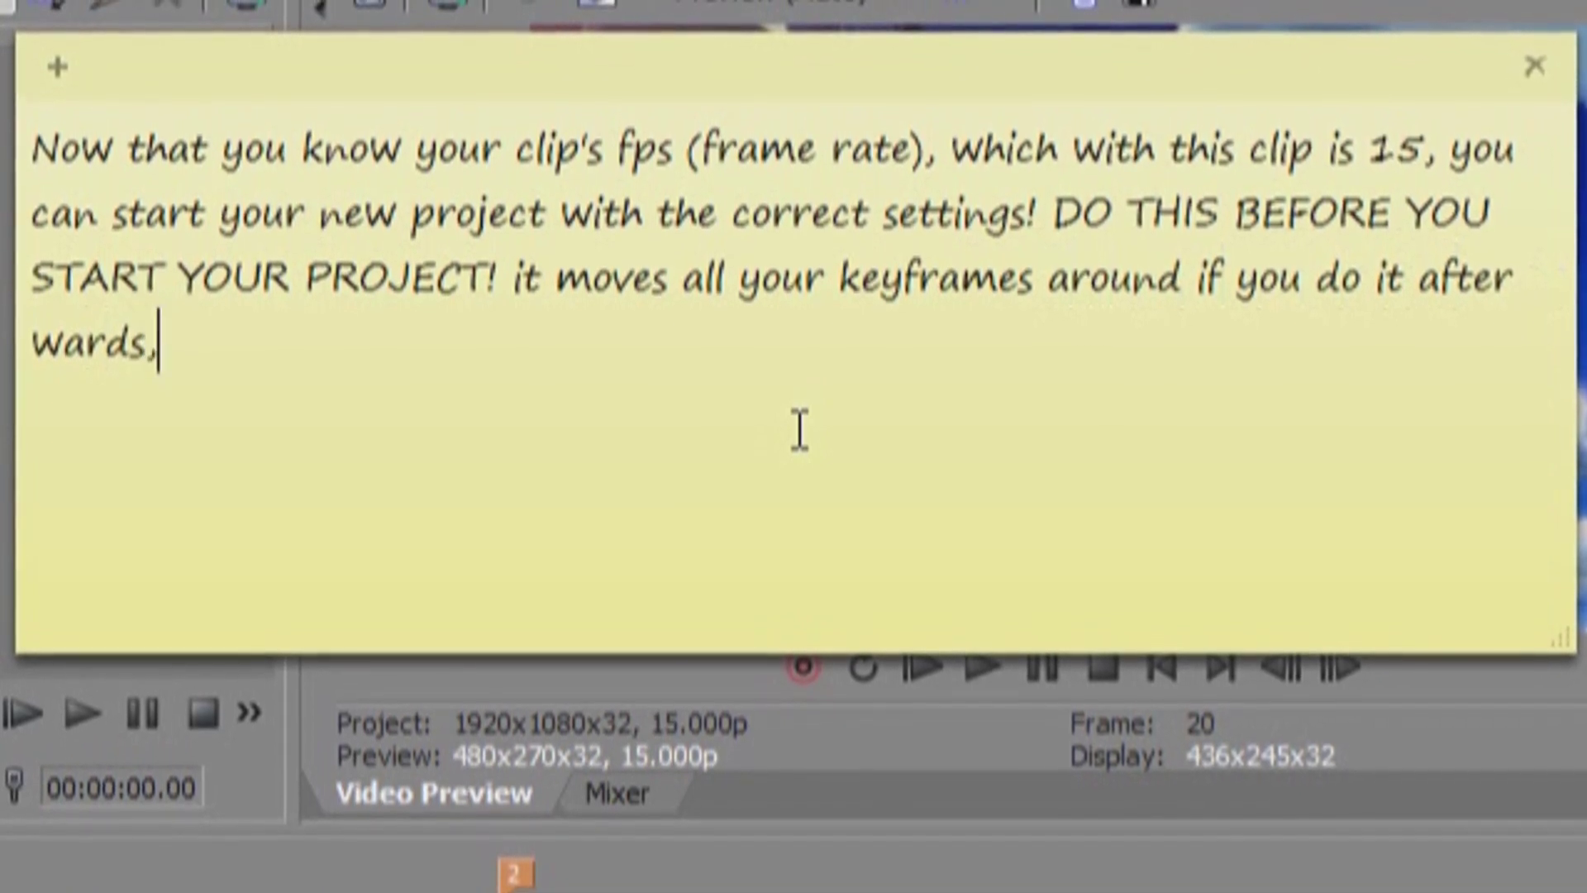
text( doing )
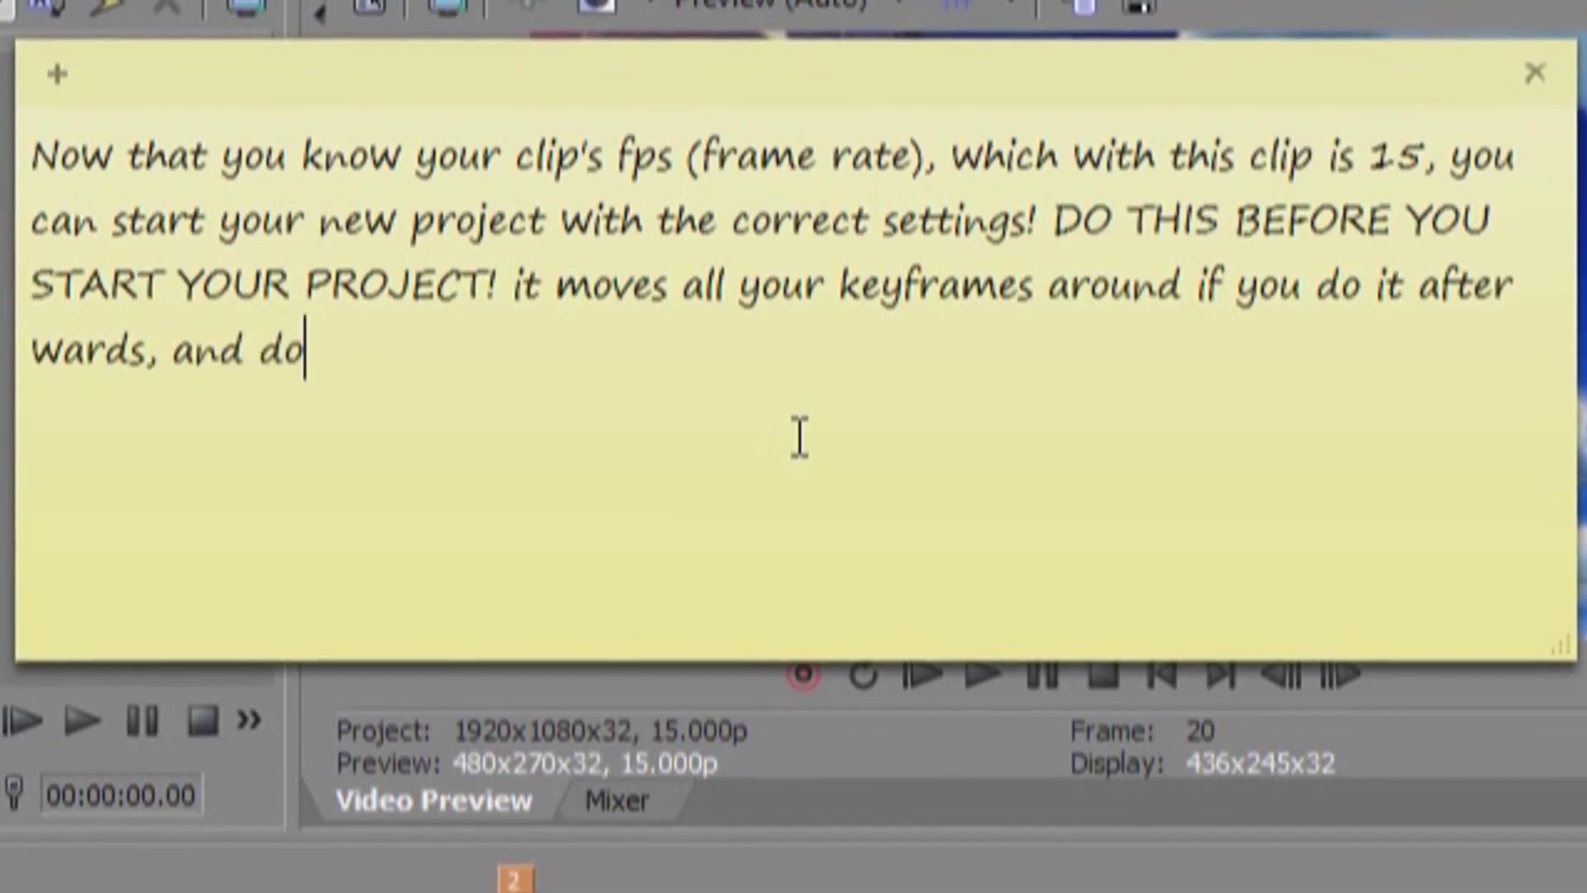
text(this all)
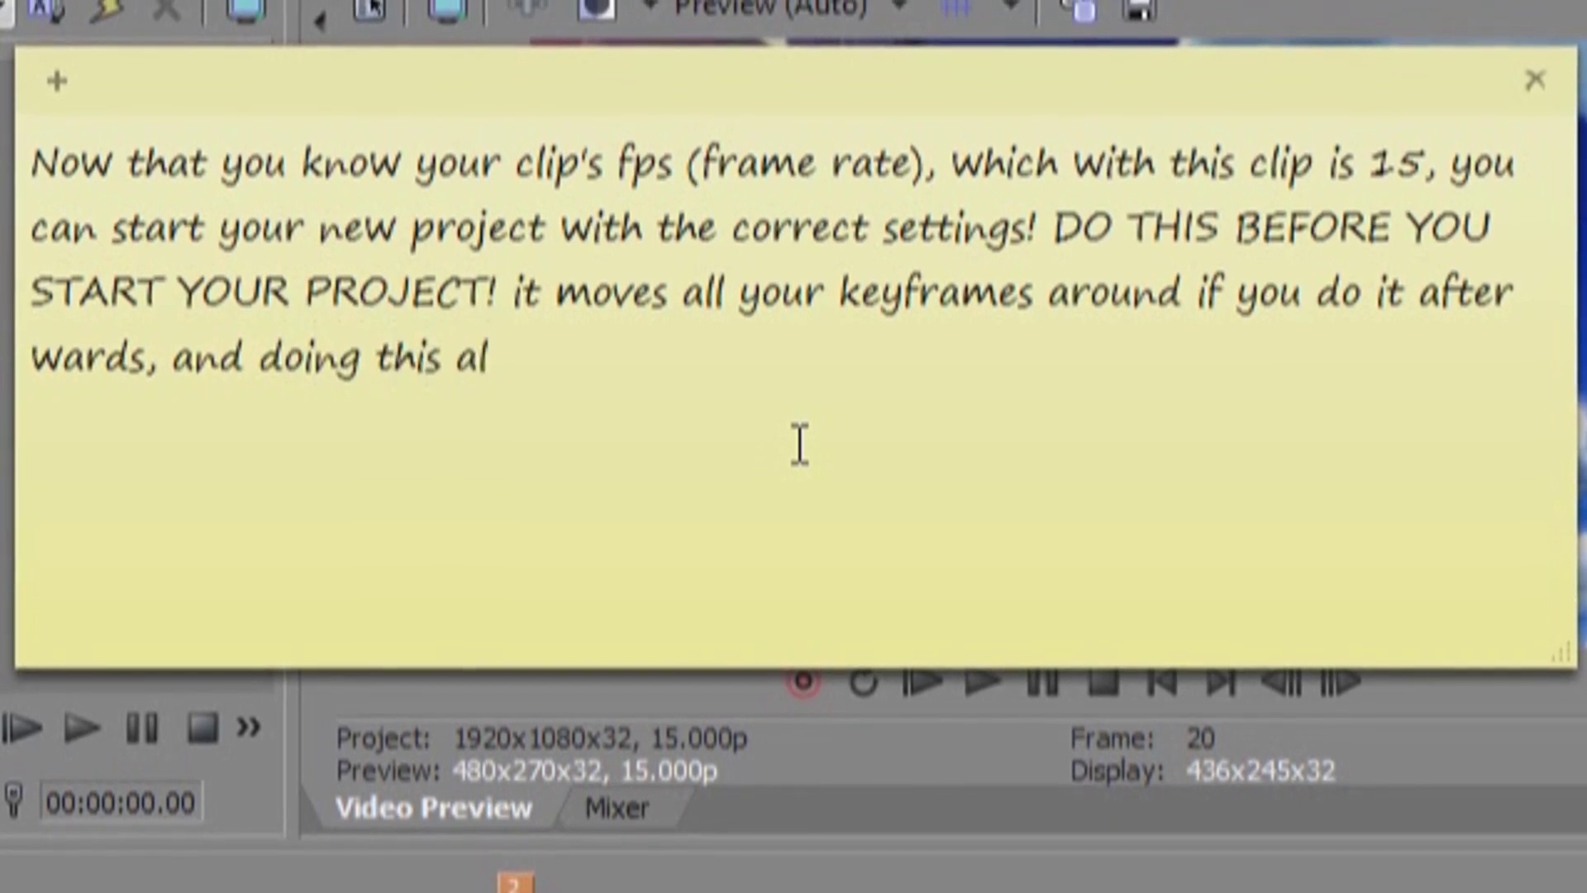
text(ows for )
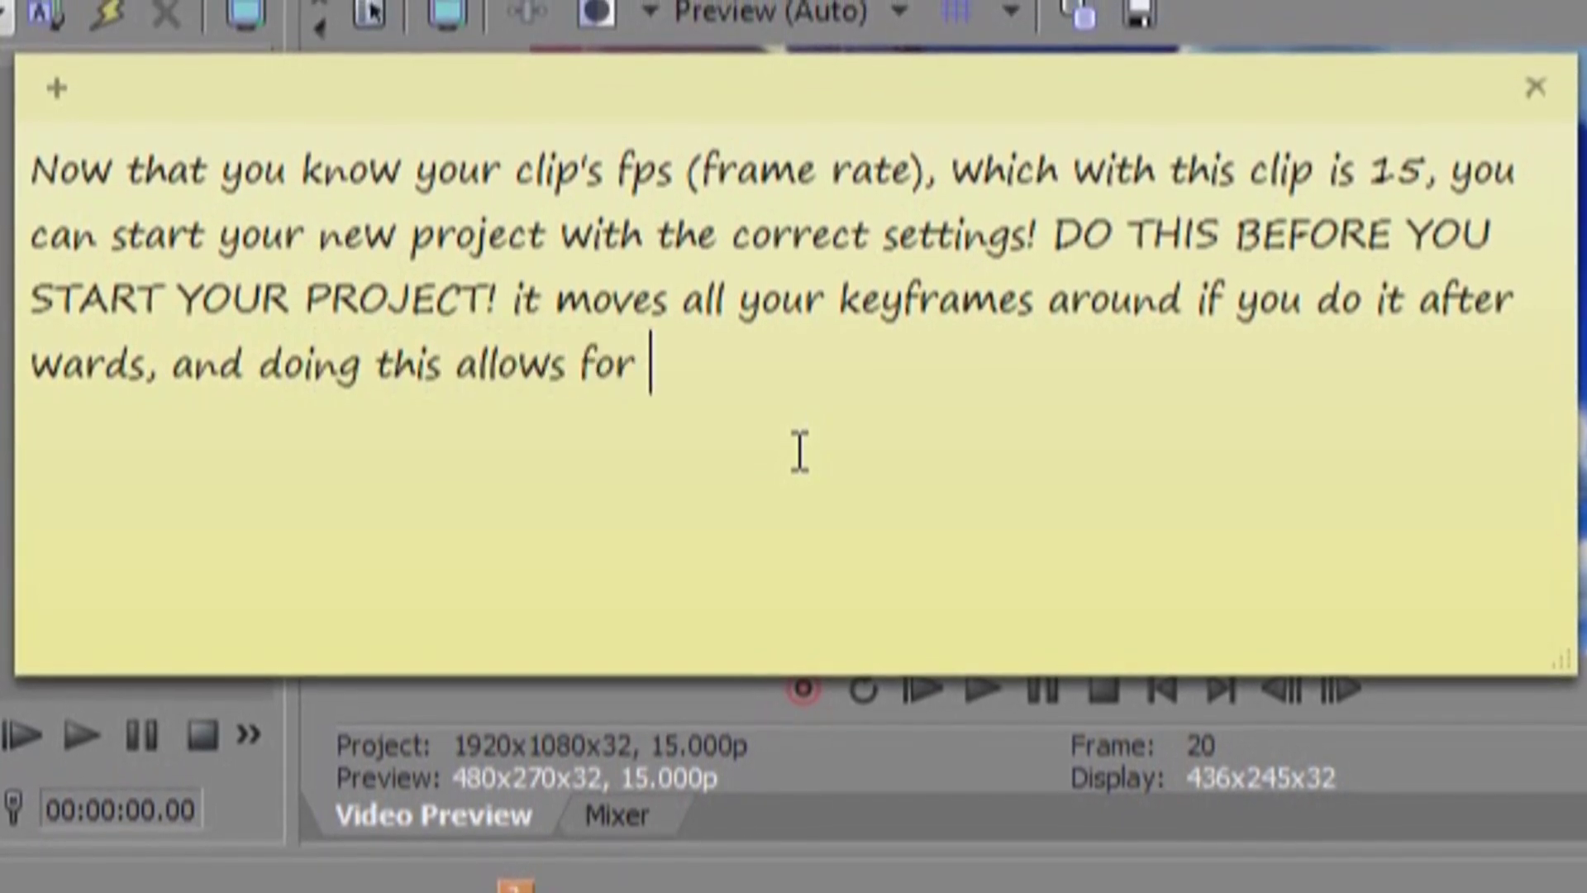
text(flawl)
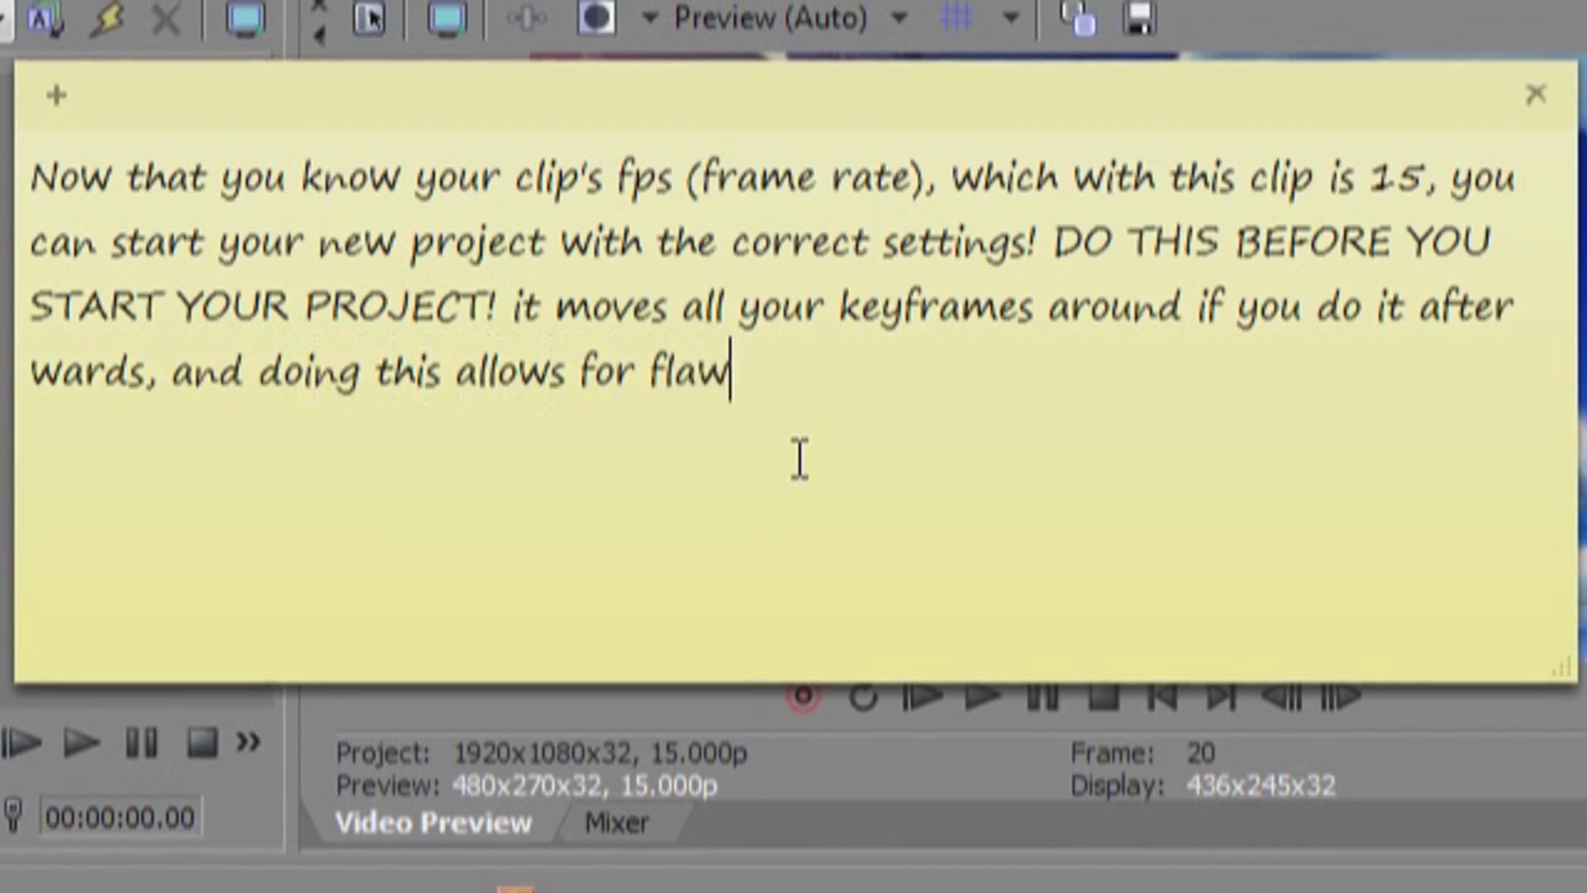
text(ess masking)
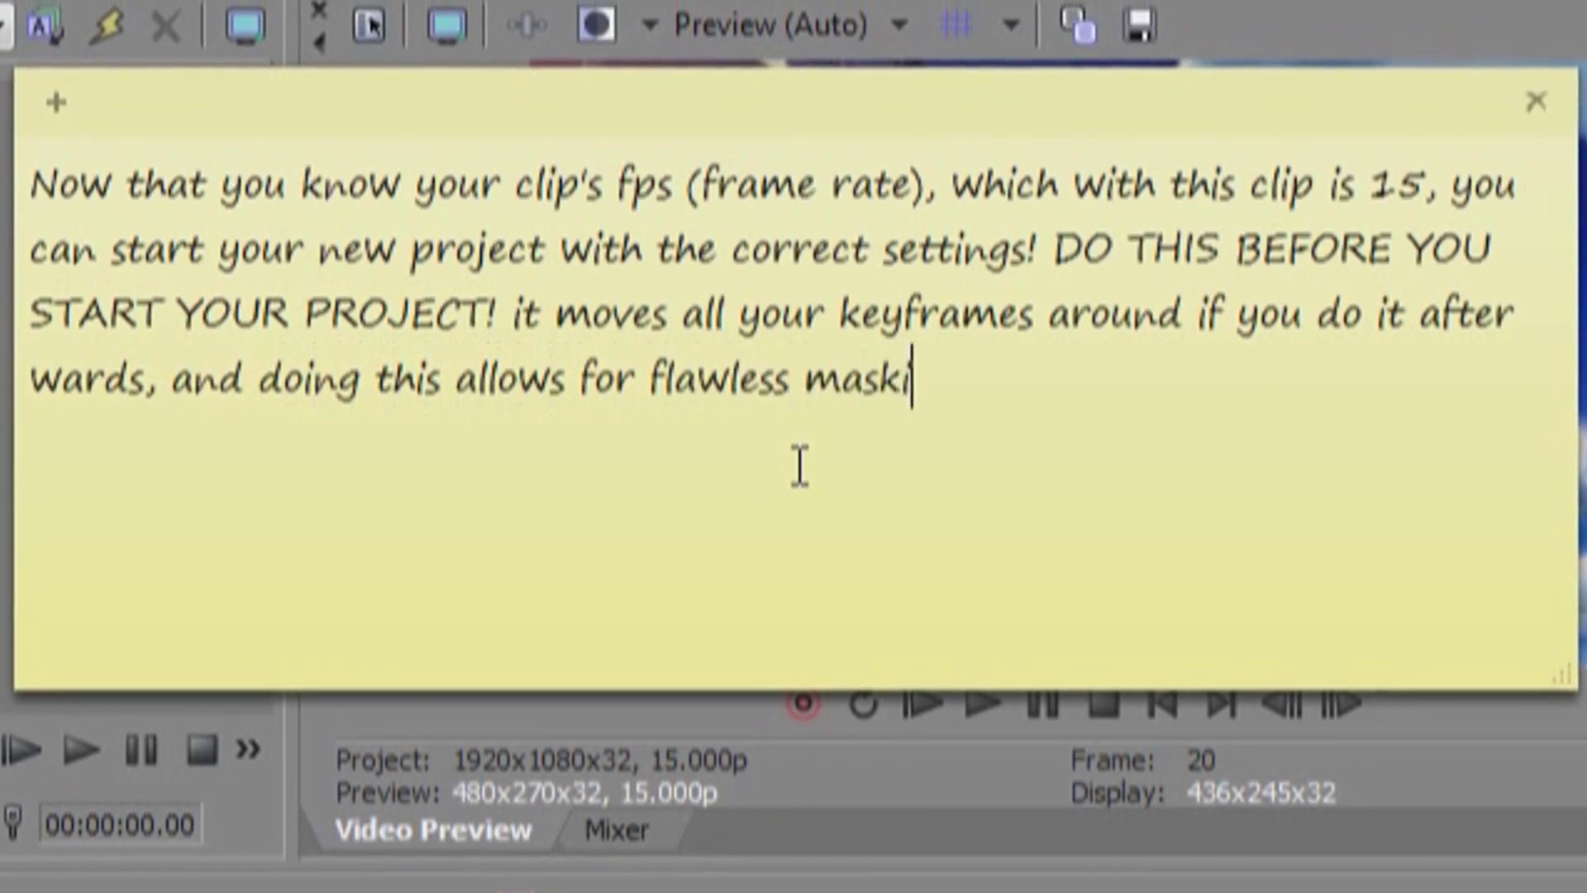
text( ^^)
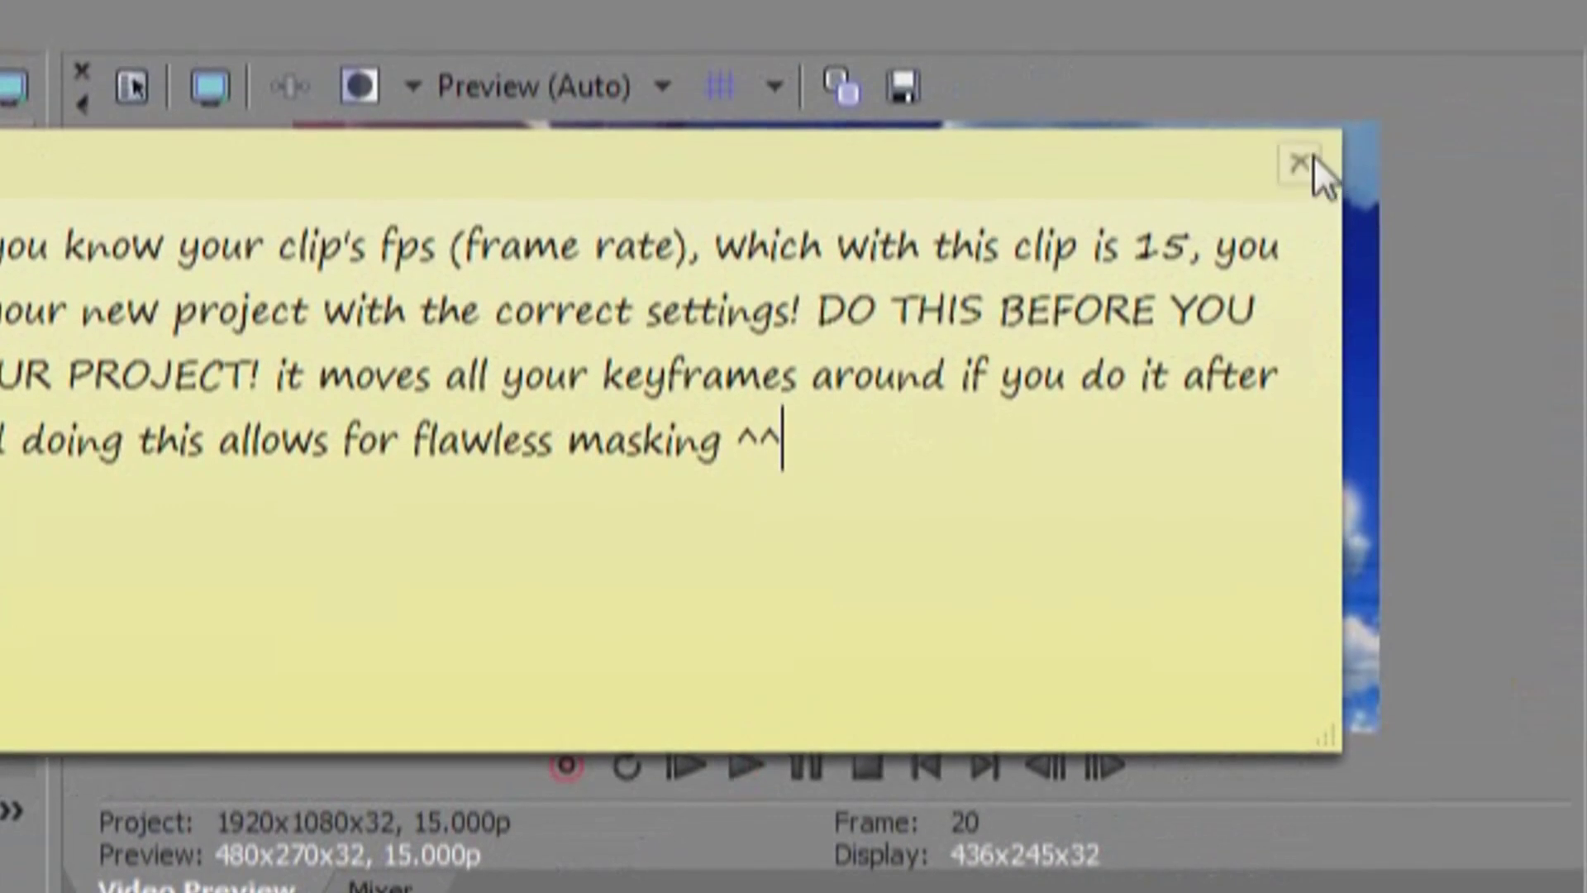
- Close the sticky note and start a new project to show its video settings
click(1536, 110)
click(744, 496)
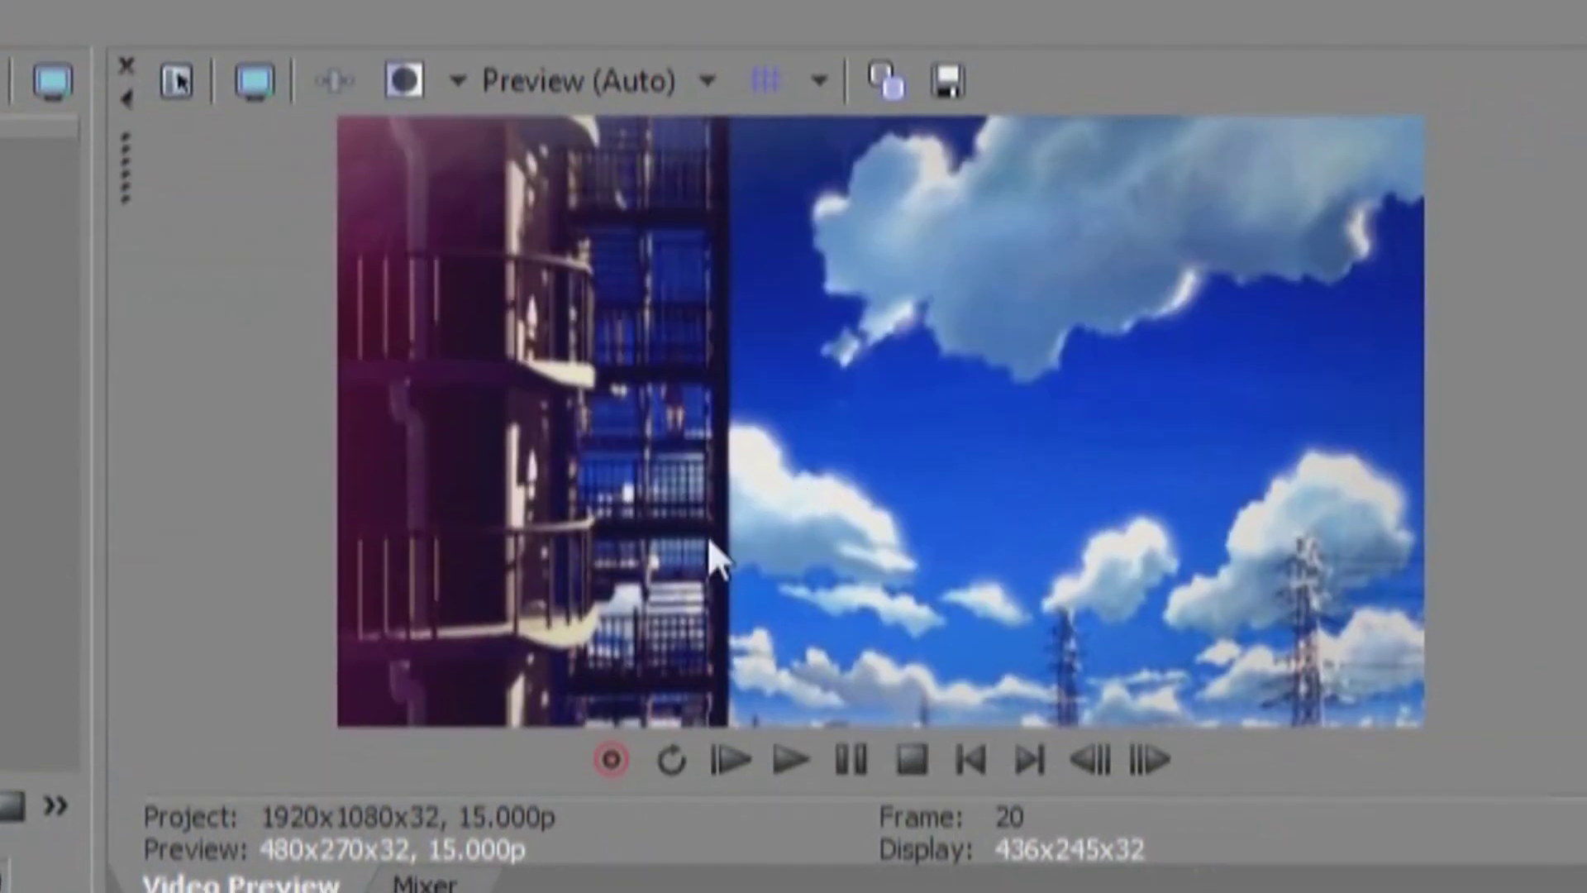
key(alt+f)
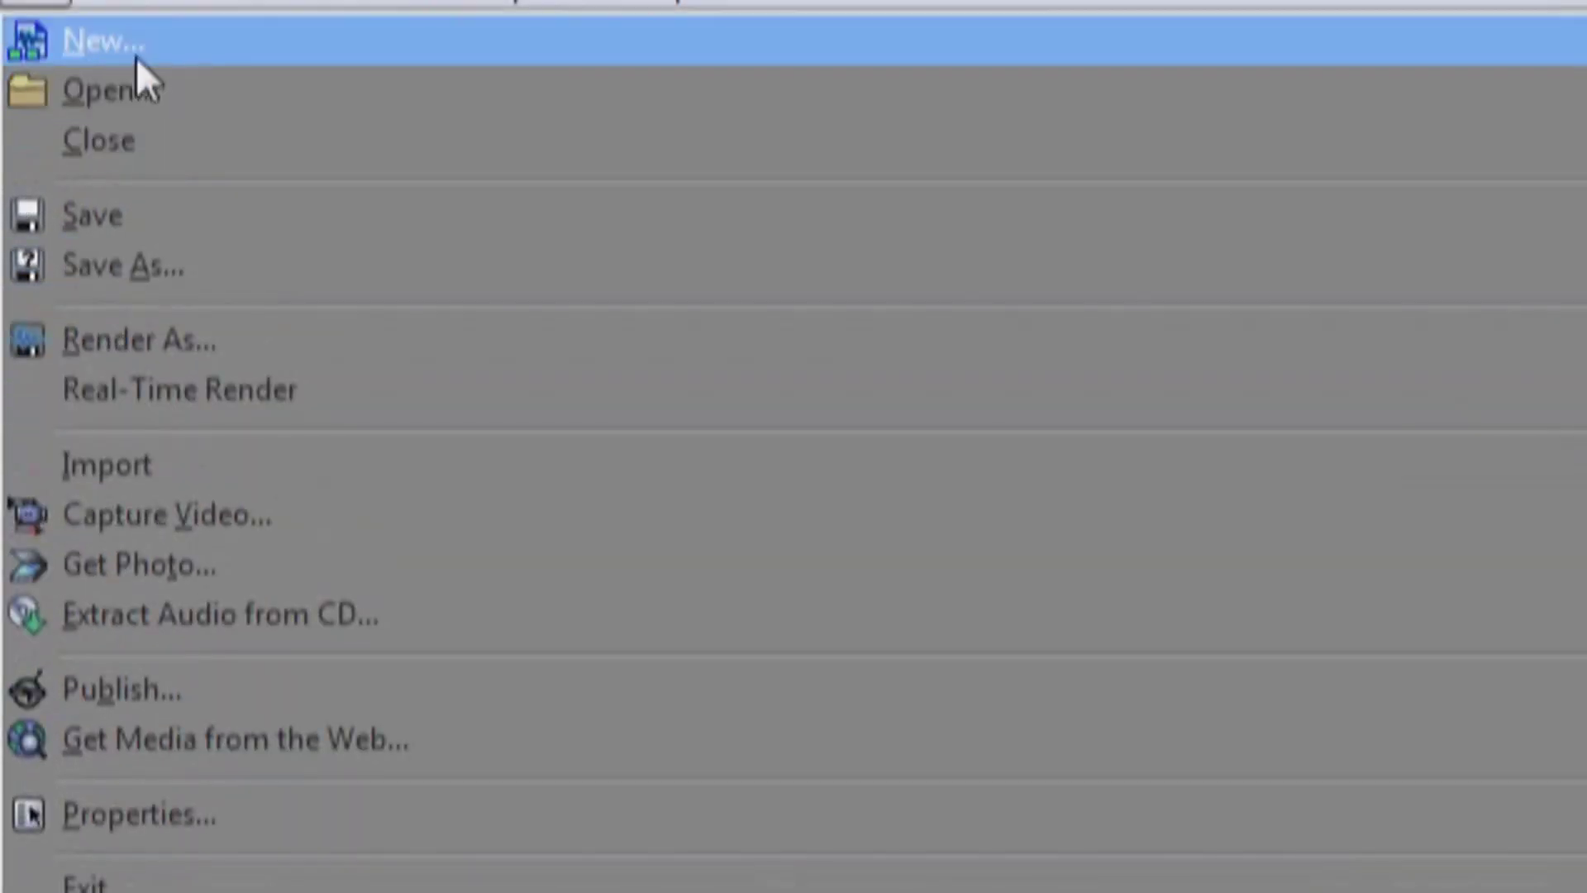
click(132, 56)
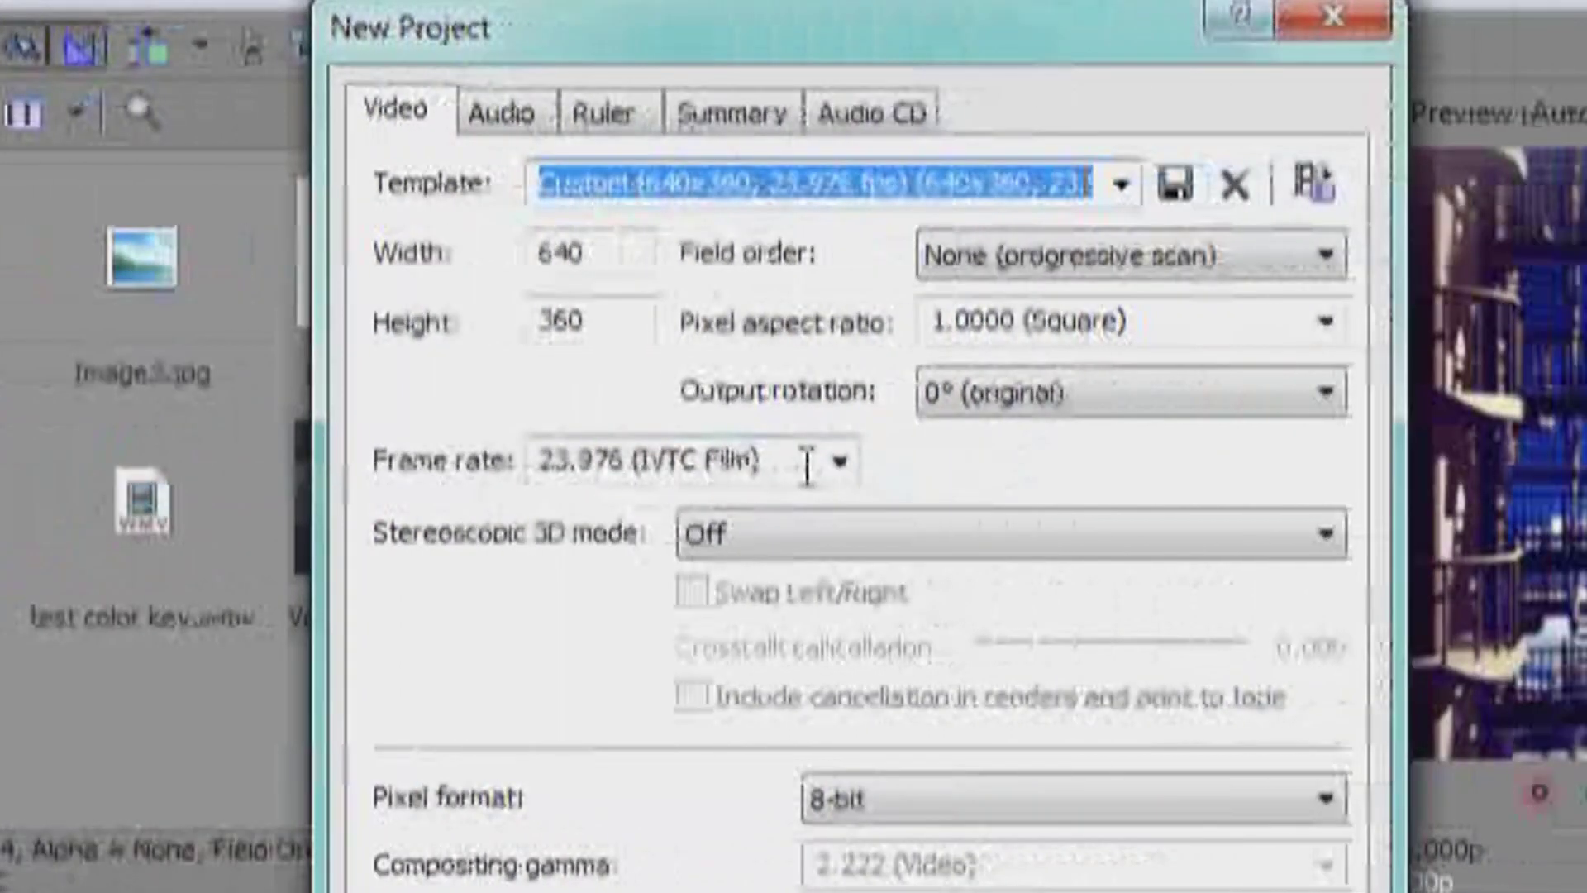
- Set the new project's frame rate to 15.000 (Multimedia)
click(1099, 461)
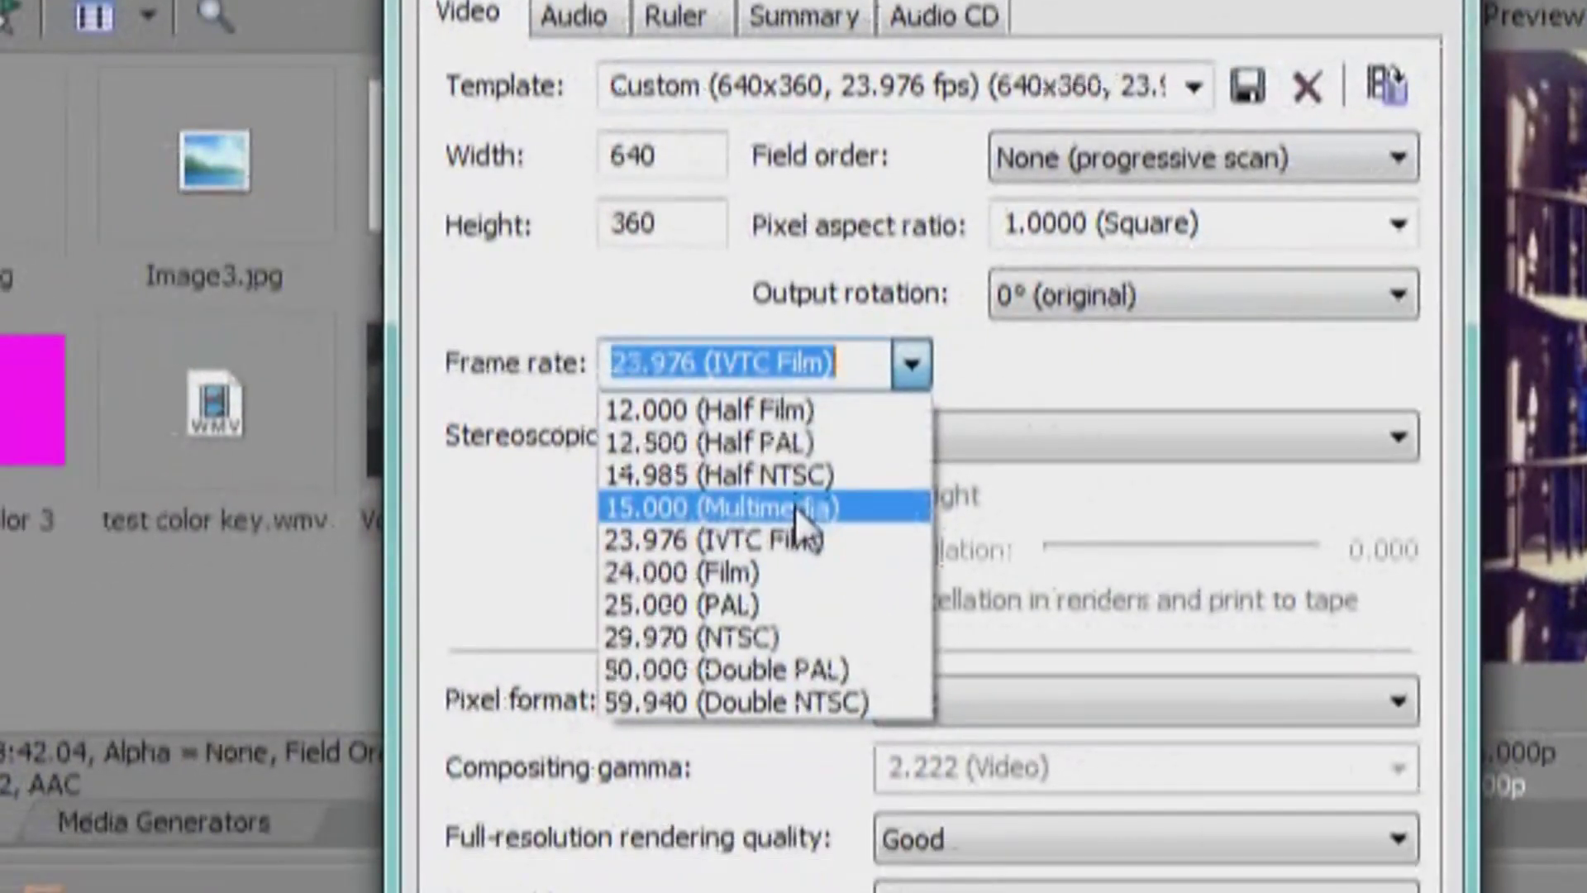
click(764, 561)
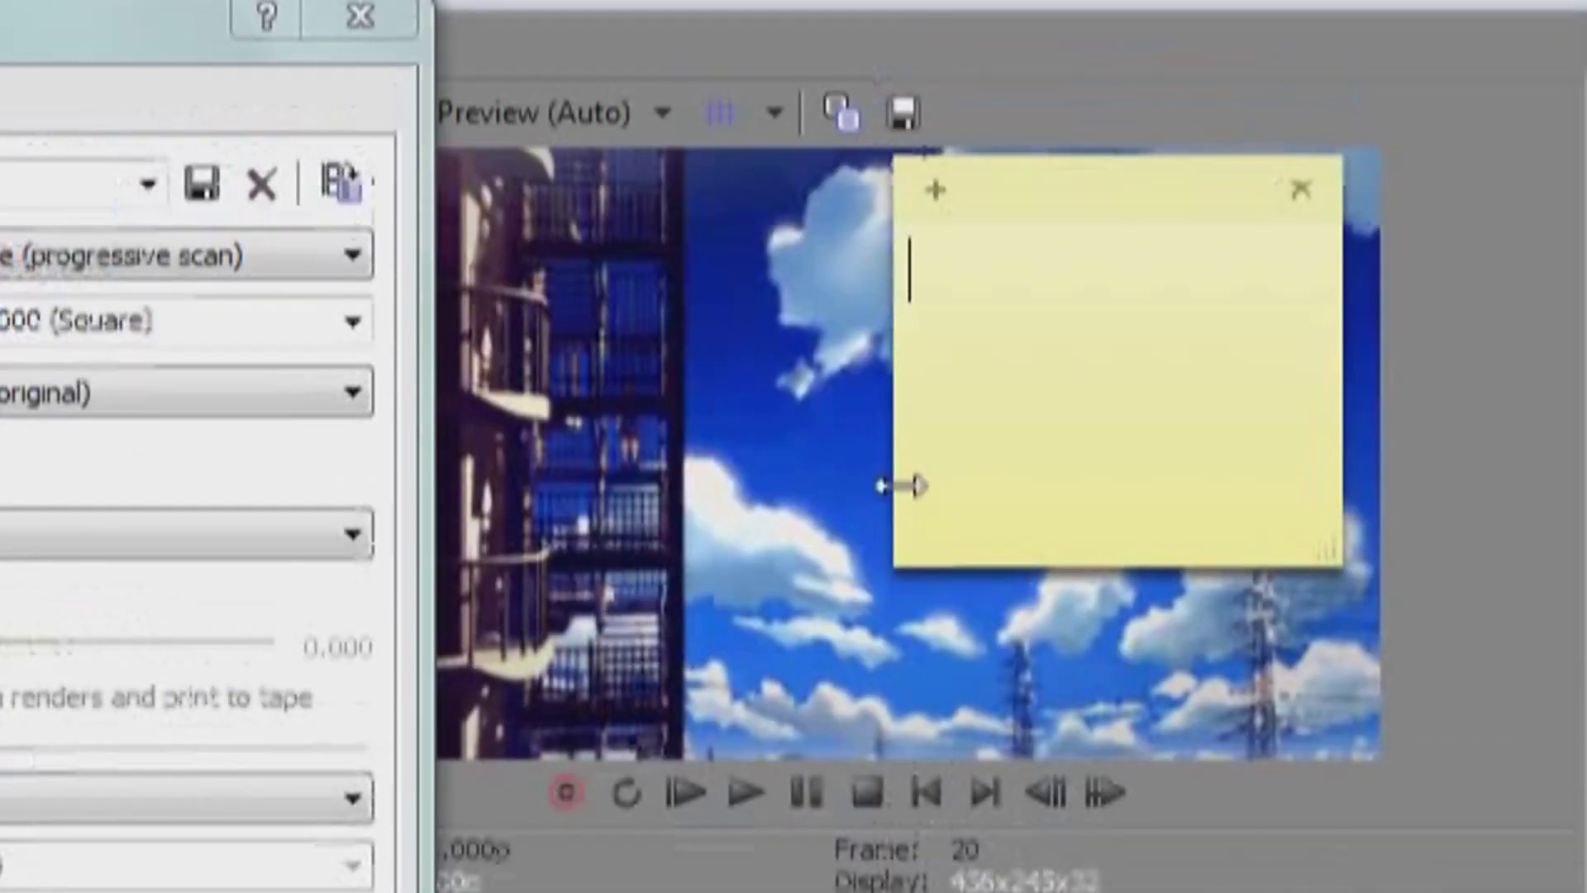
- Widen the blank sticky note and write "Now your project fps matches your clips, so"
drag(901, 406, 181, 413)
text(No)
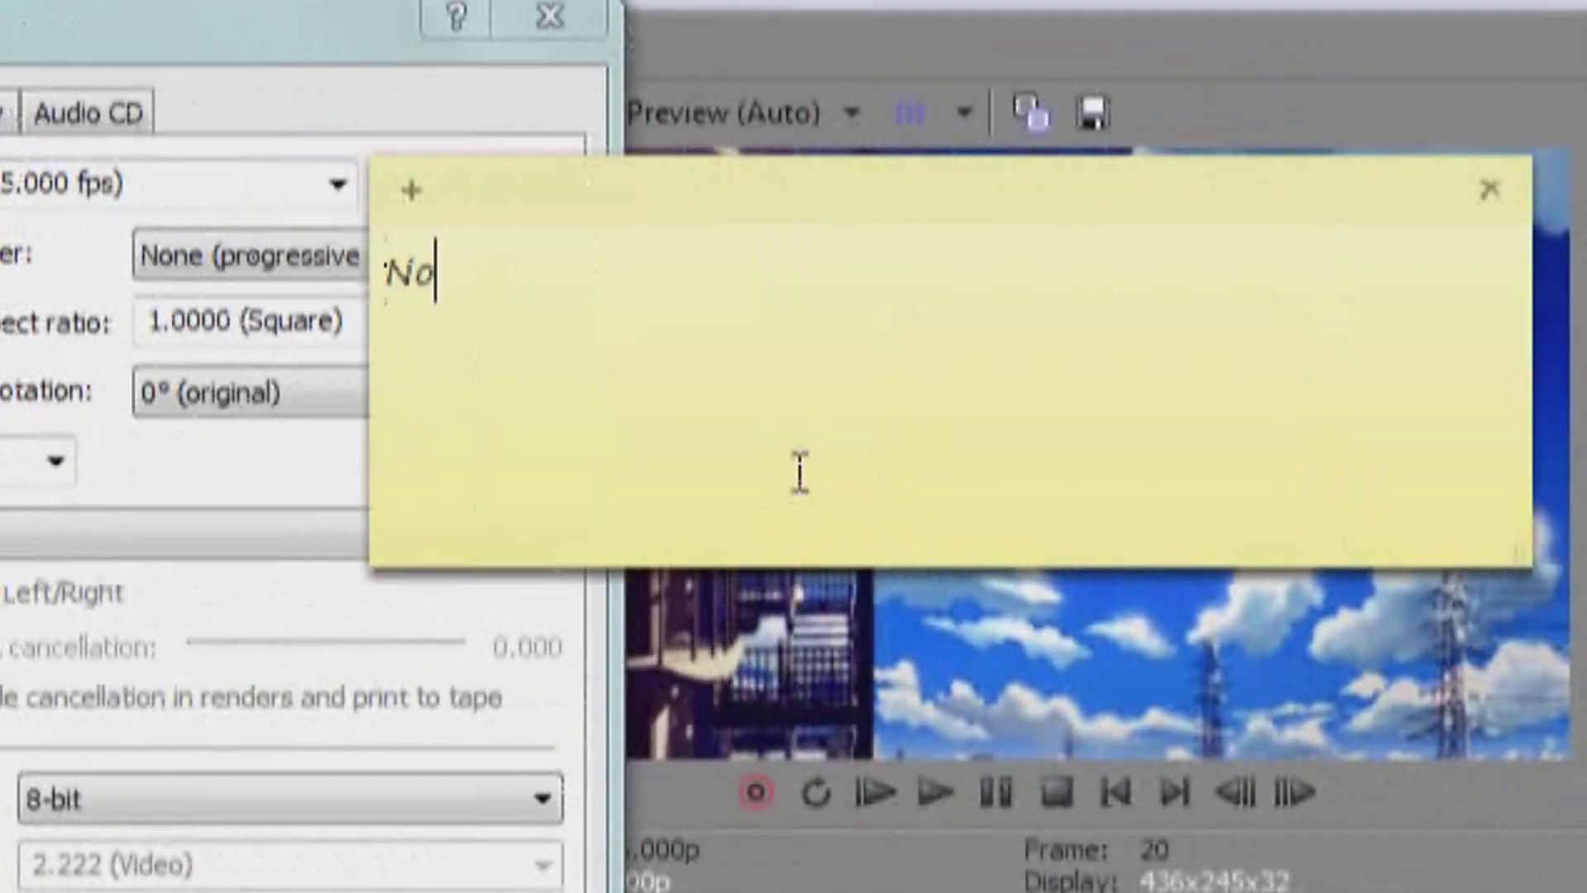
text(w your)
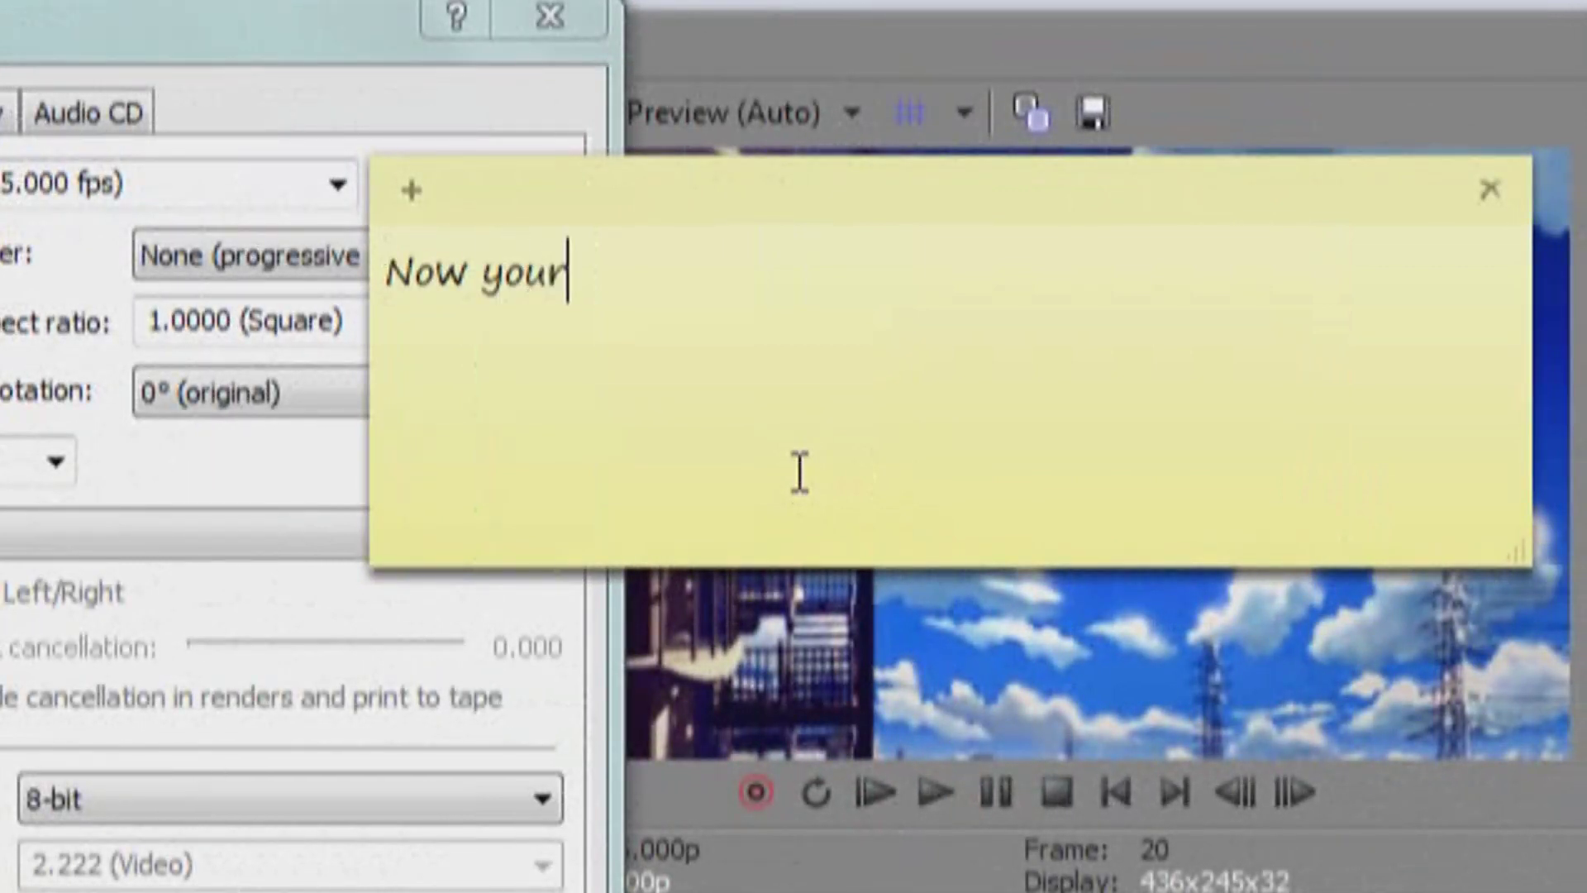
text( project )
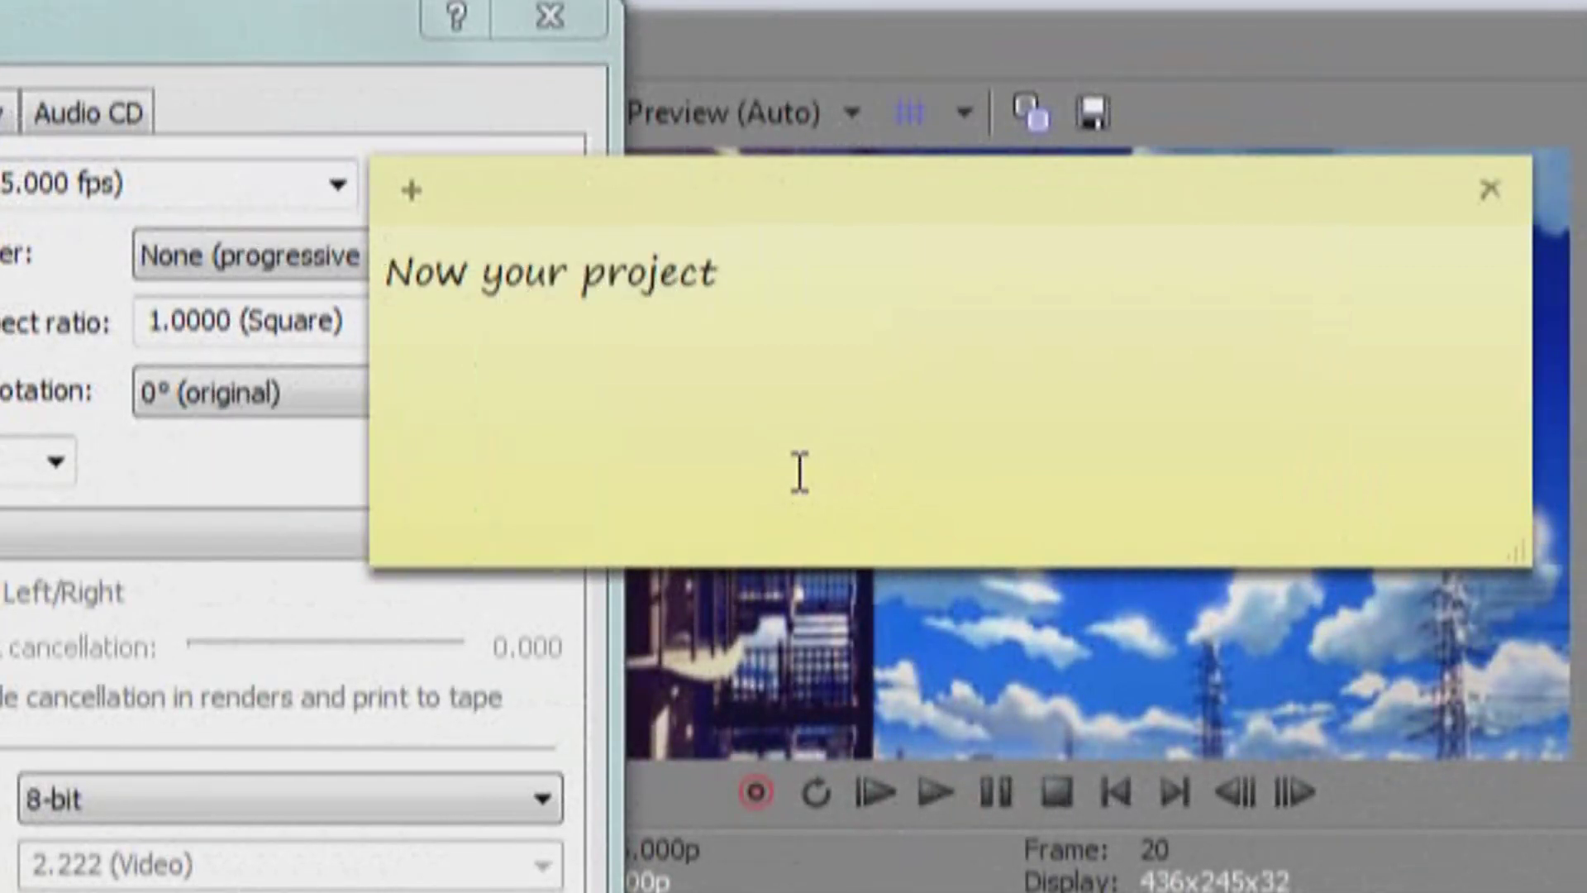
text(fps matches your clips, so)
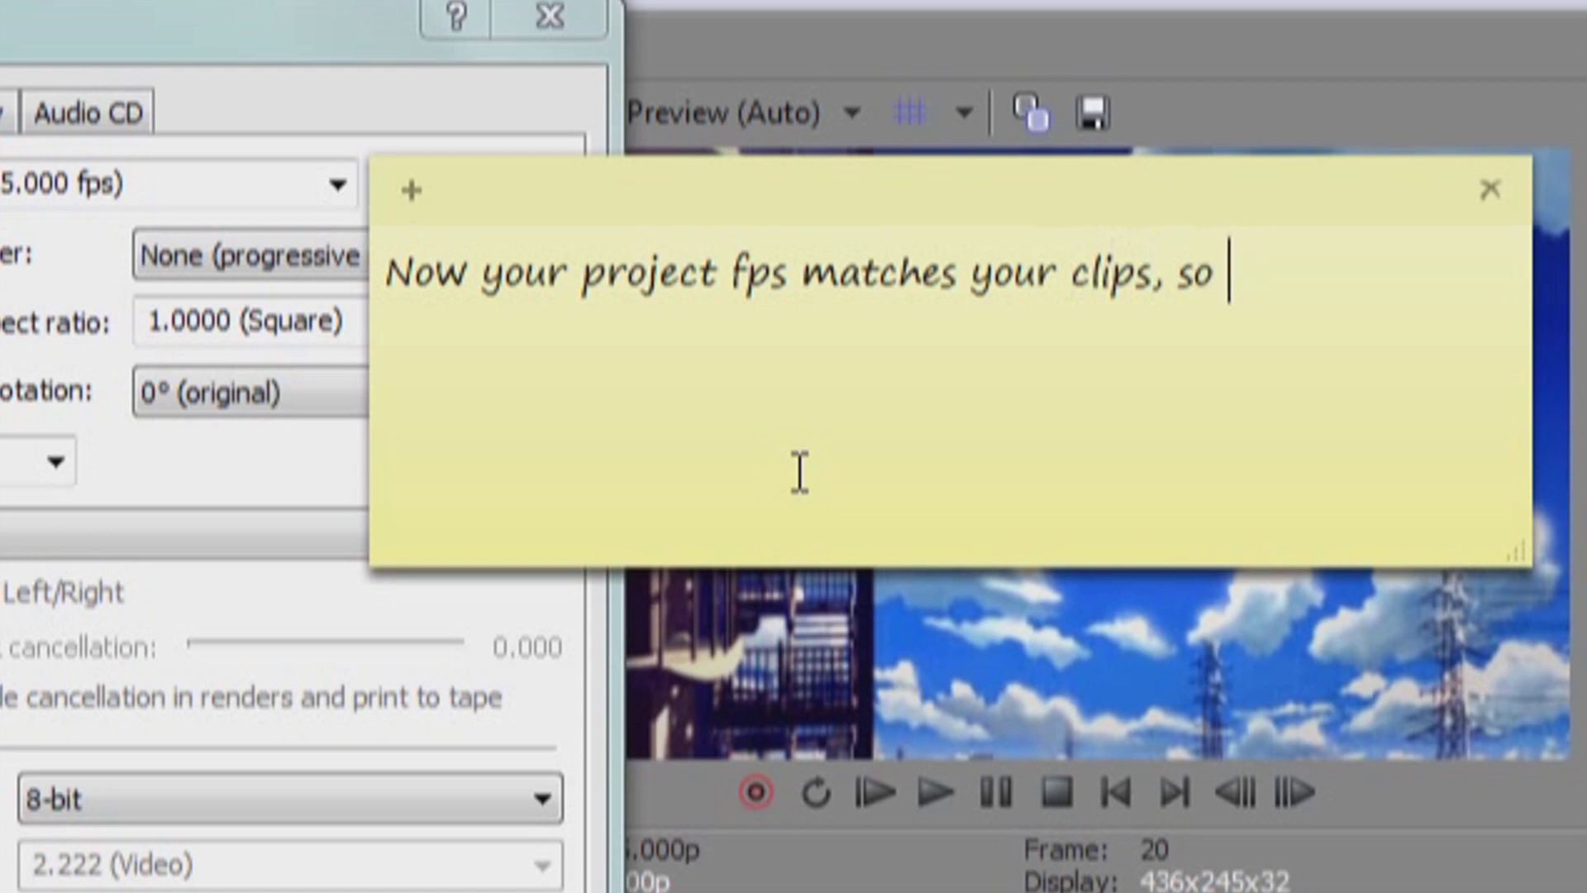
- Continue the note with "you will see every key frame of the clip and be able to mask perfectly and whatnot!"
text( you Will )
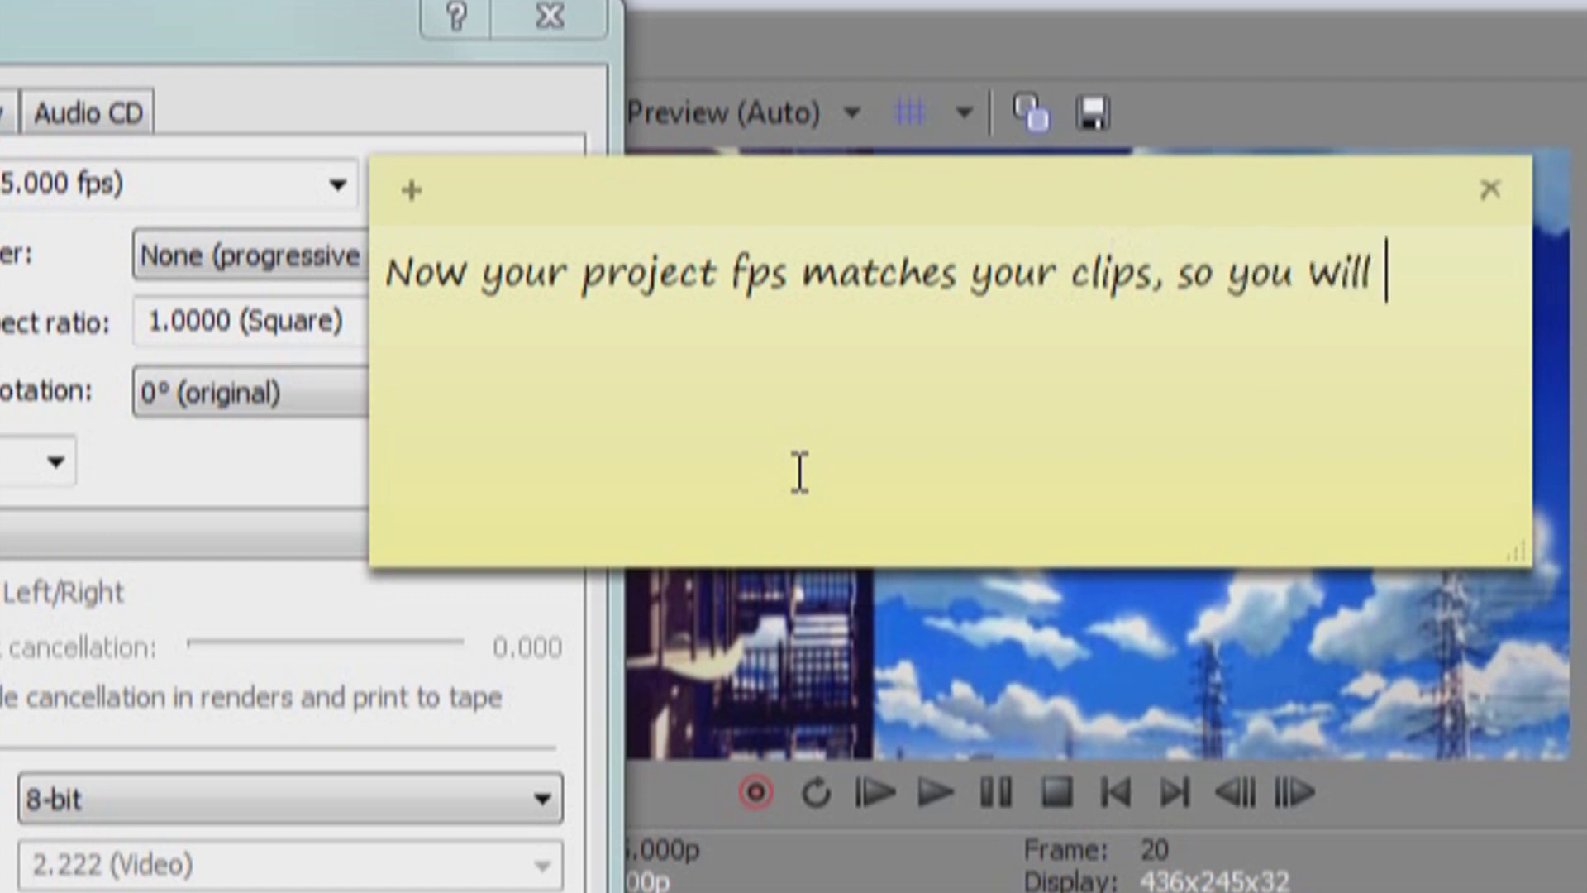
text(see every )
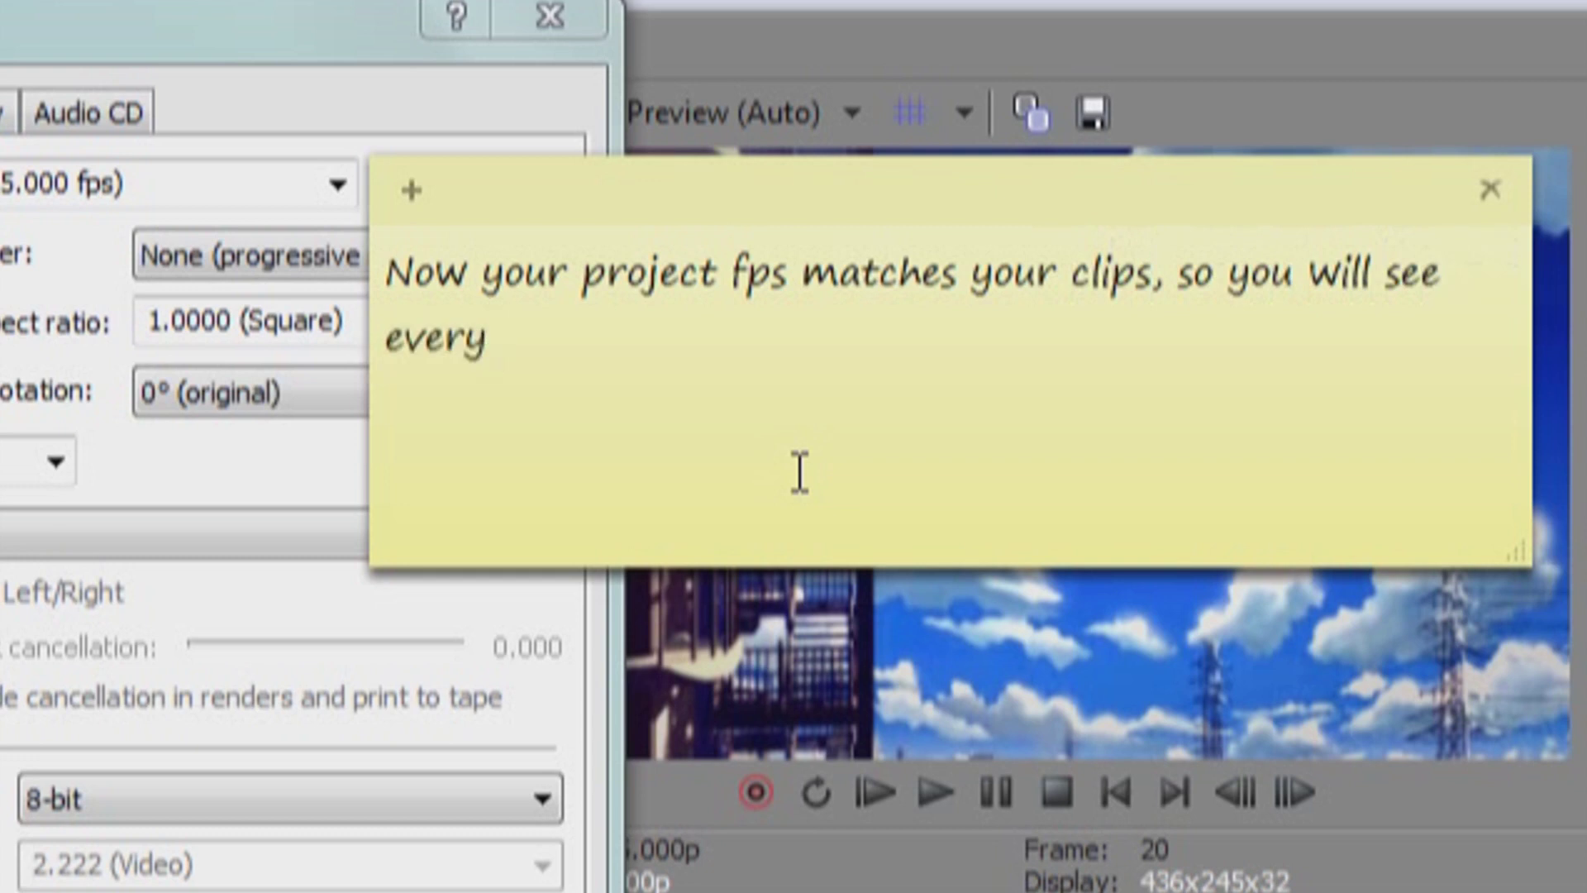
text(key frame o)
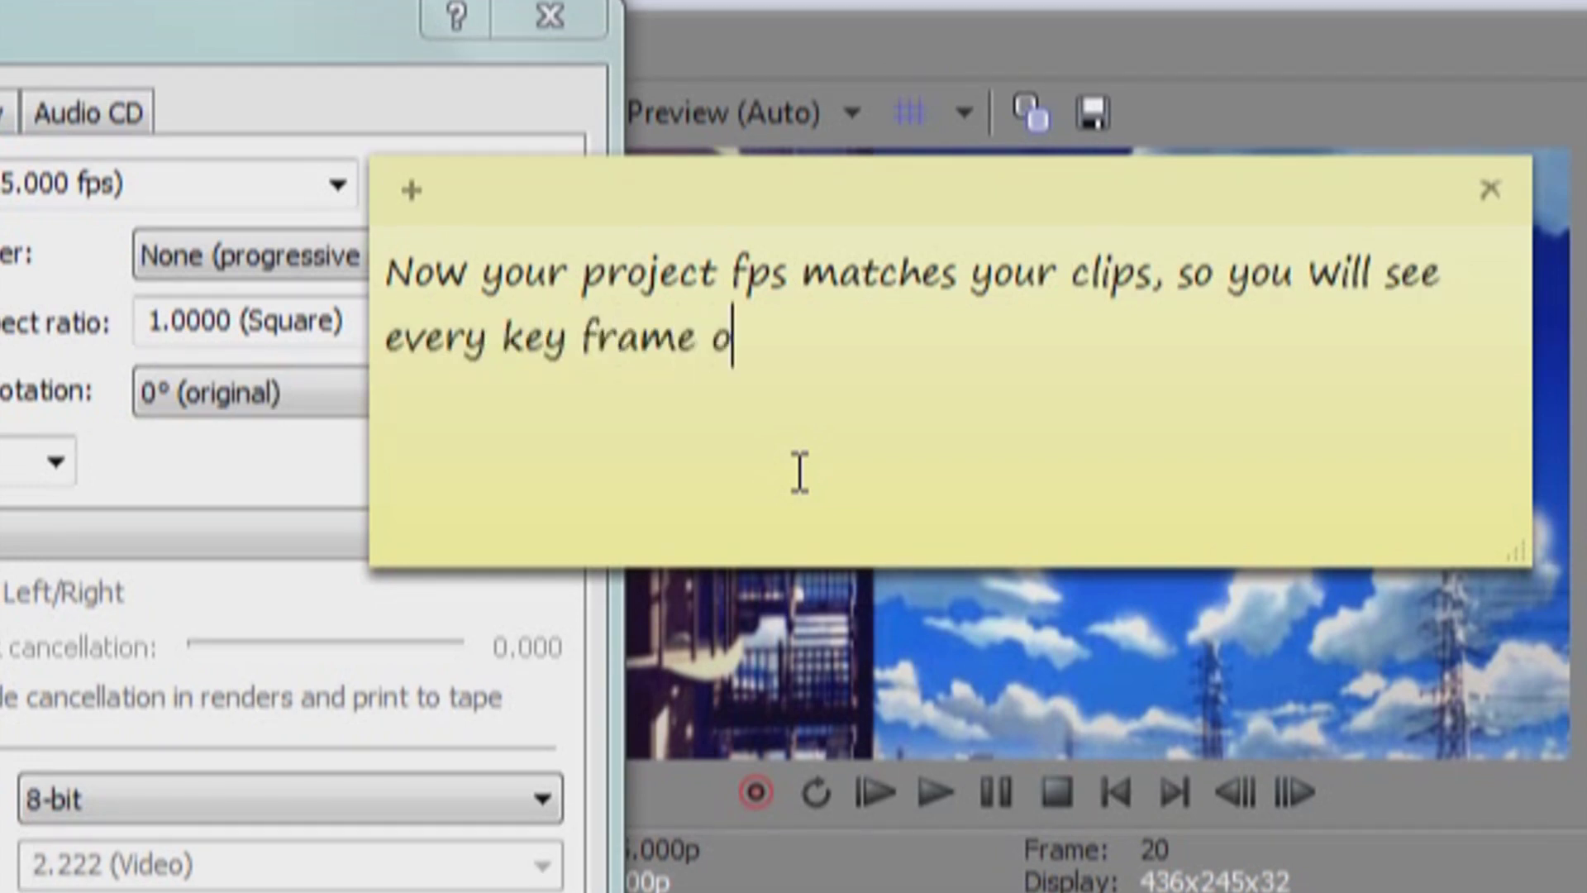
text(f the clip and be able to ma)
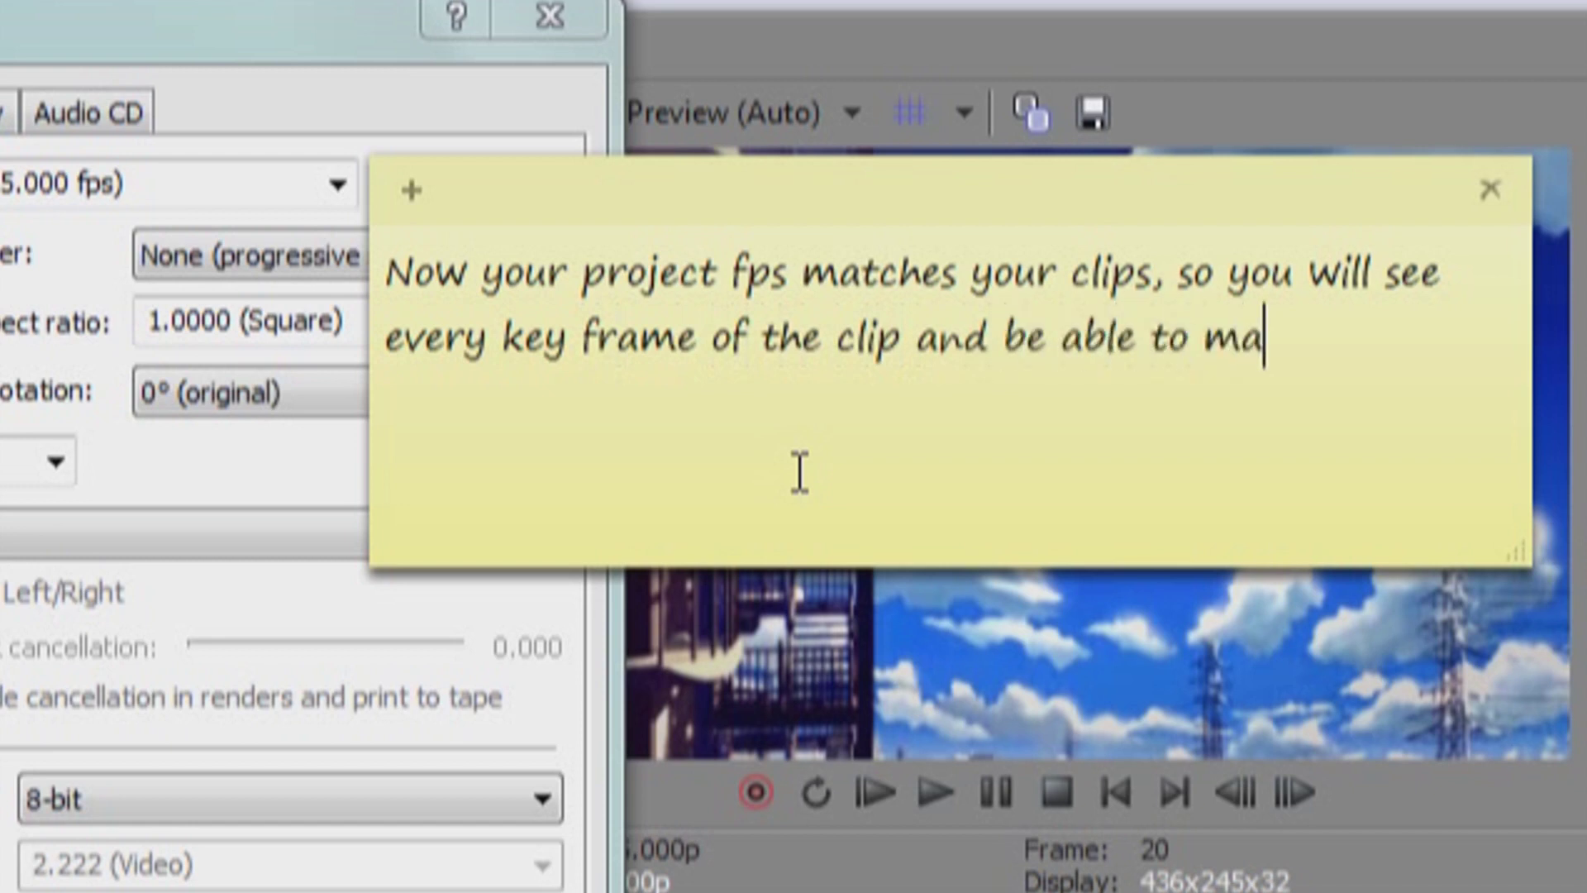
text(sk perfect)
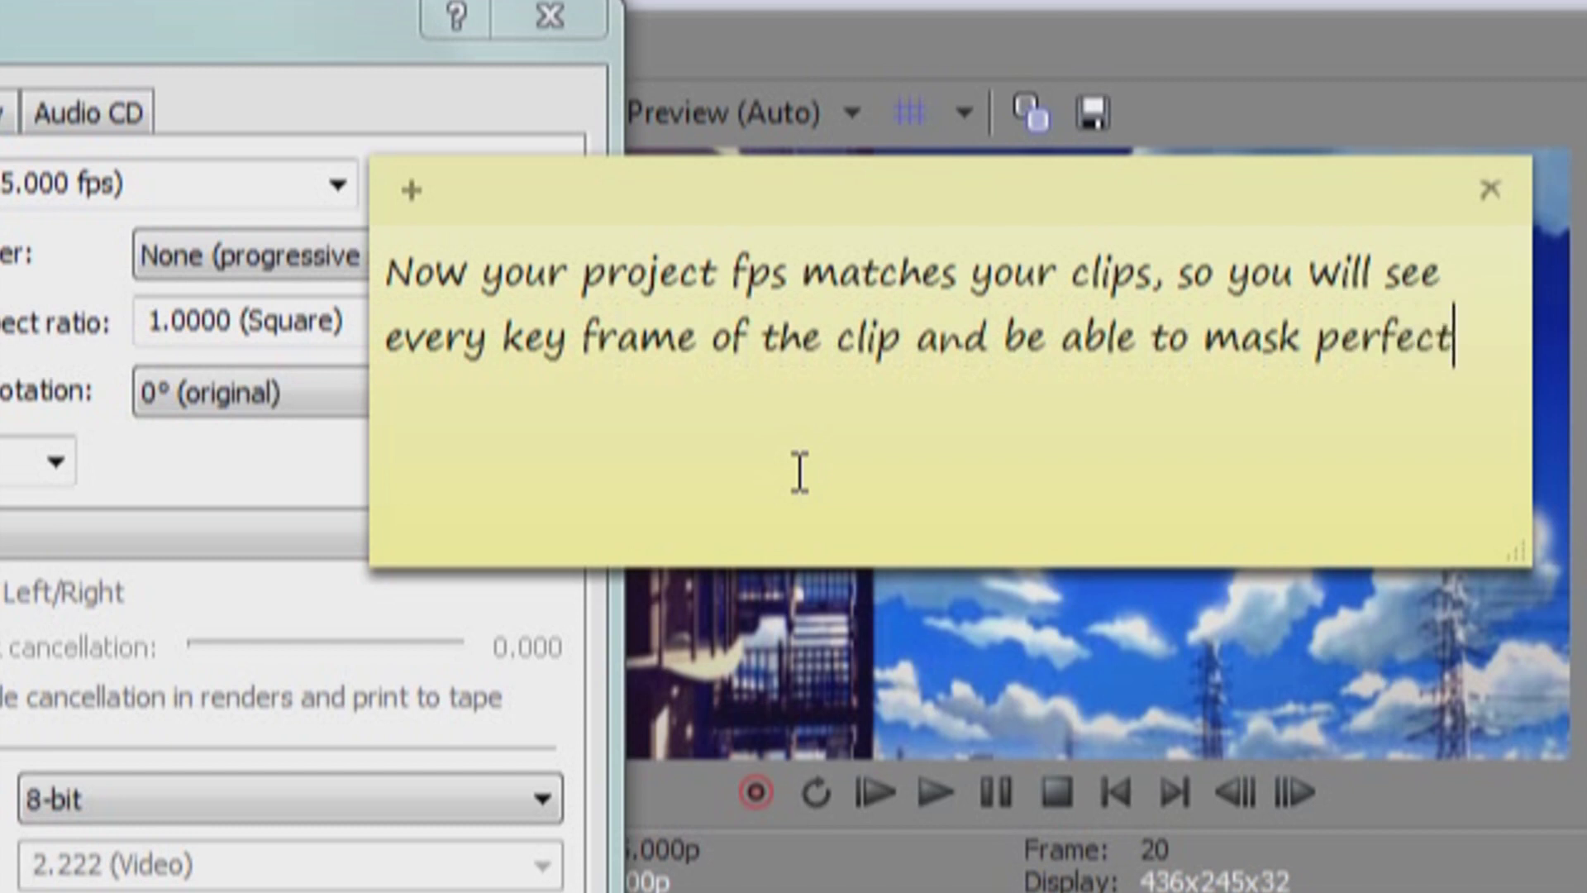
text(ly and )
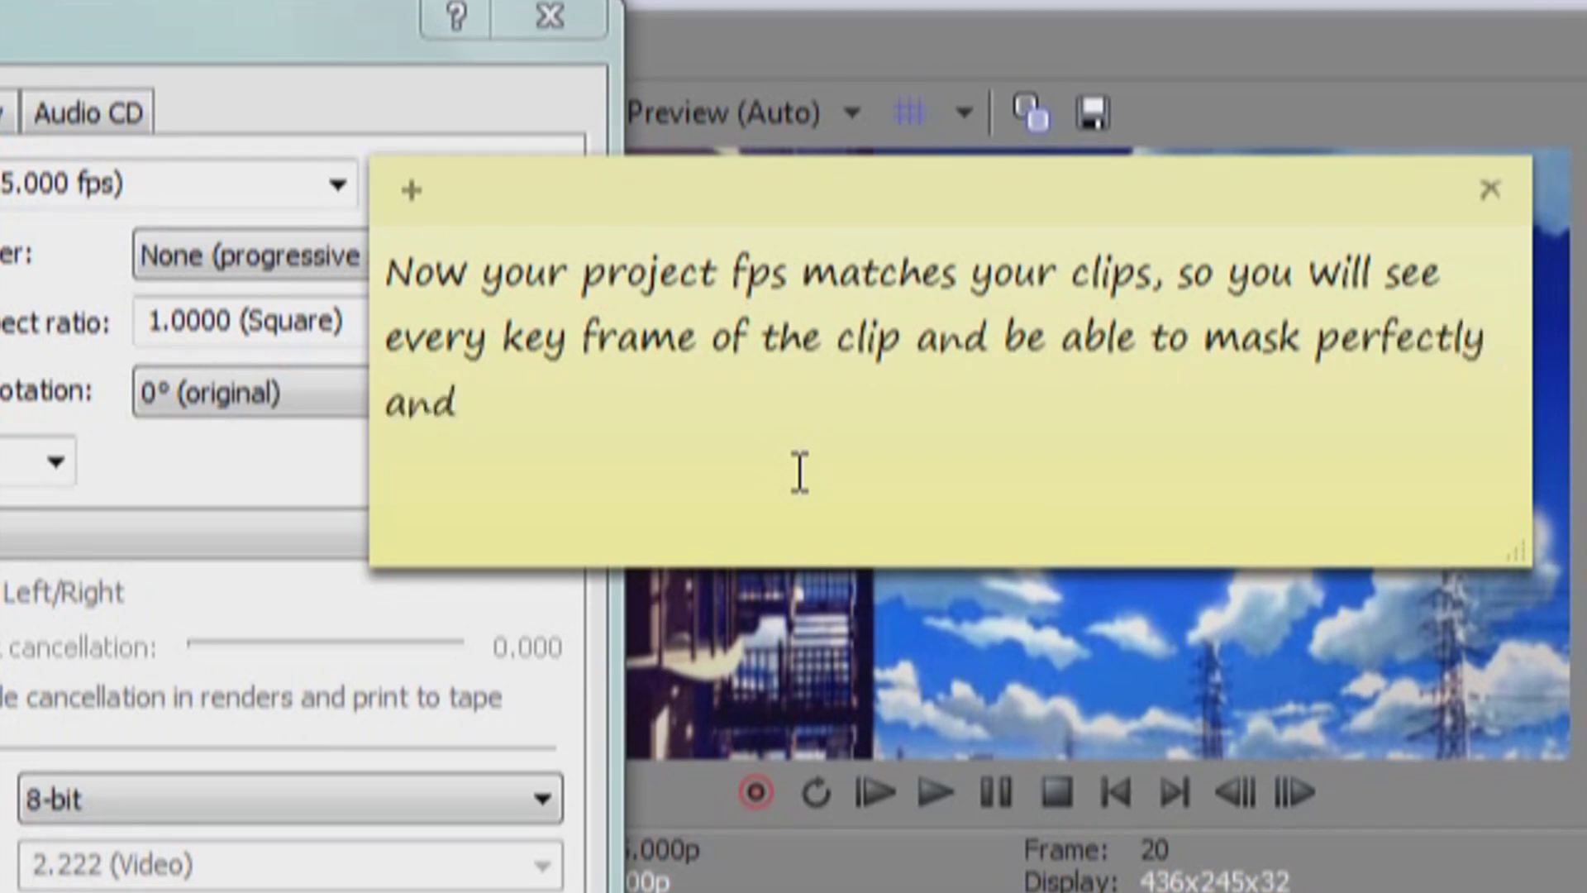
text(Whatnot!)
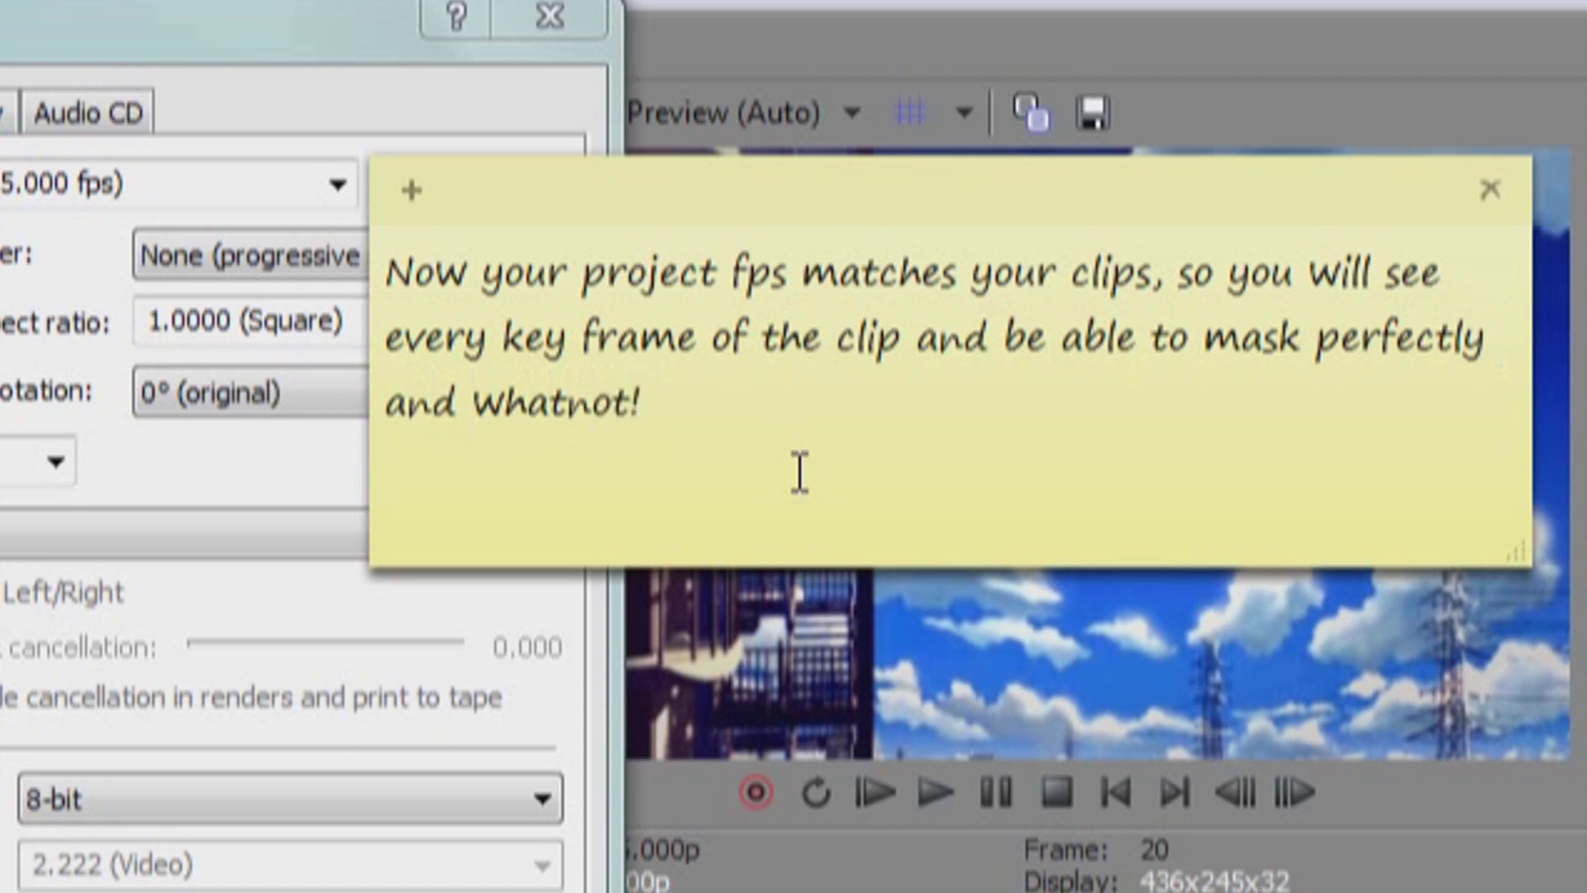
- Add "Its very VERY useful if you hate that mask lag or" to the note
text( Its ver)
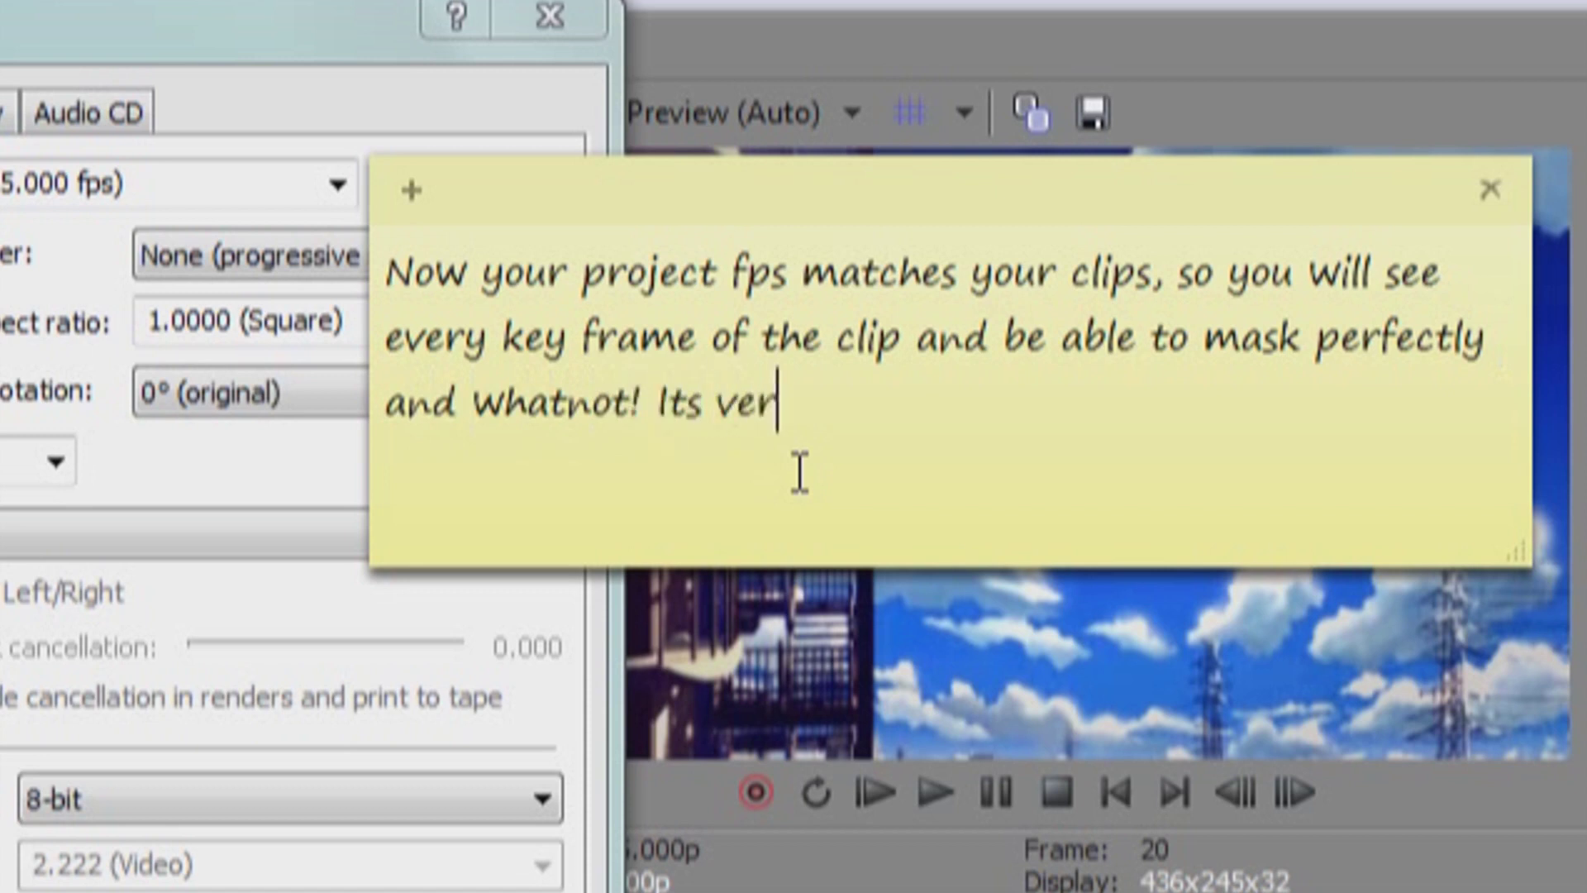
text(y VERY useful)
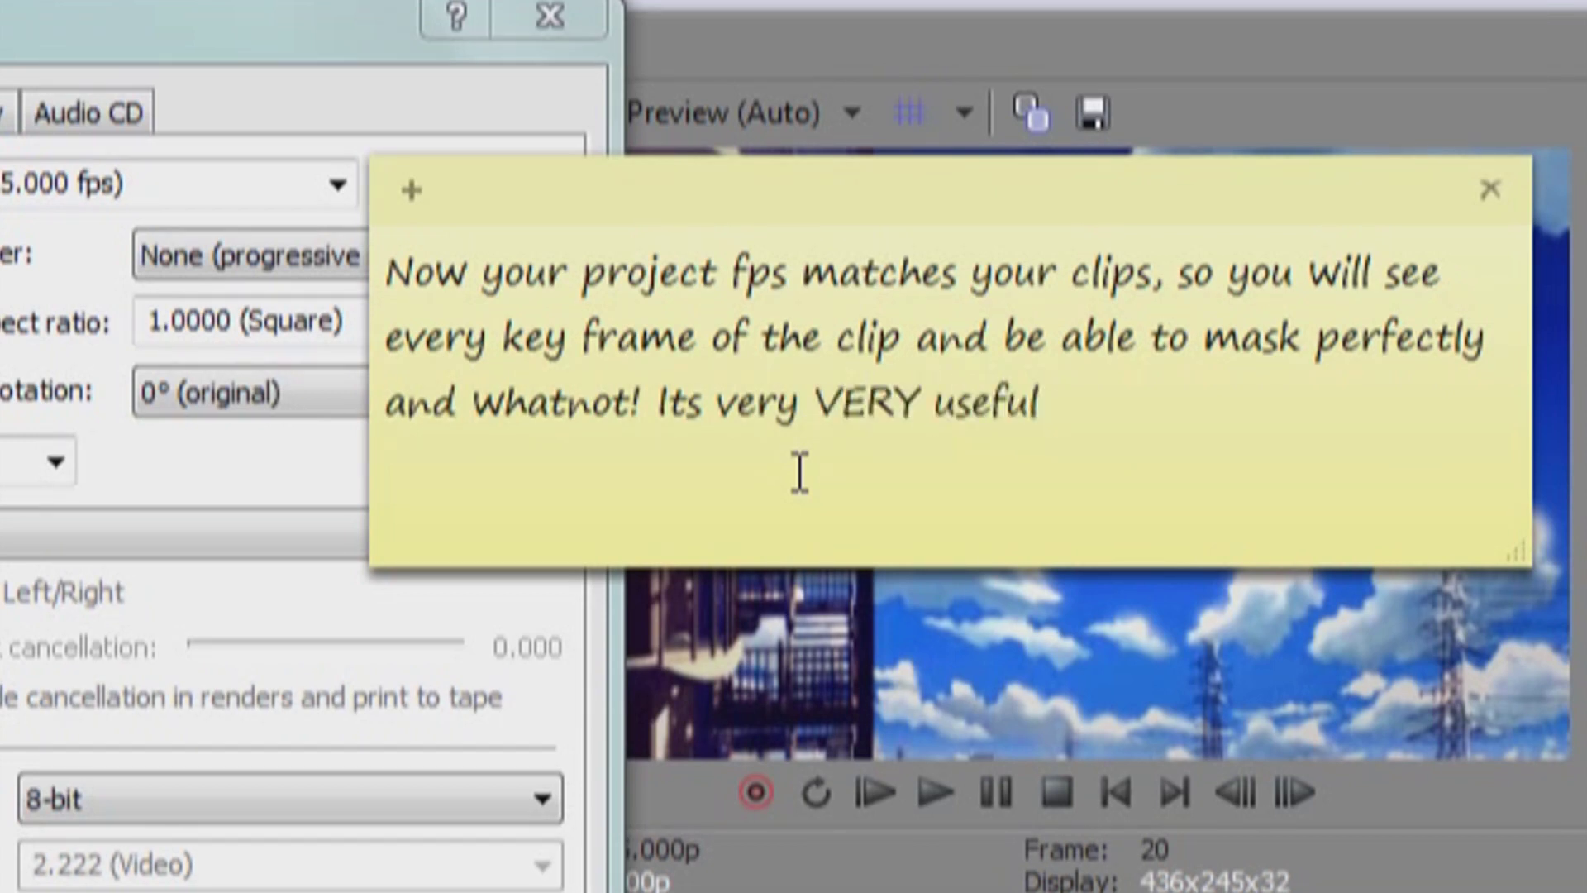
text( if you hate that )
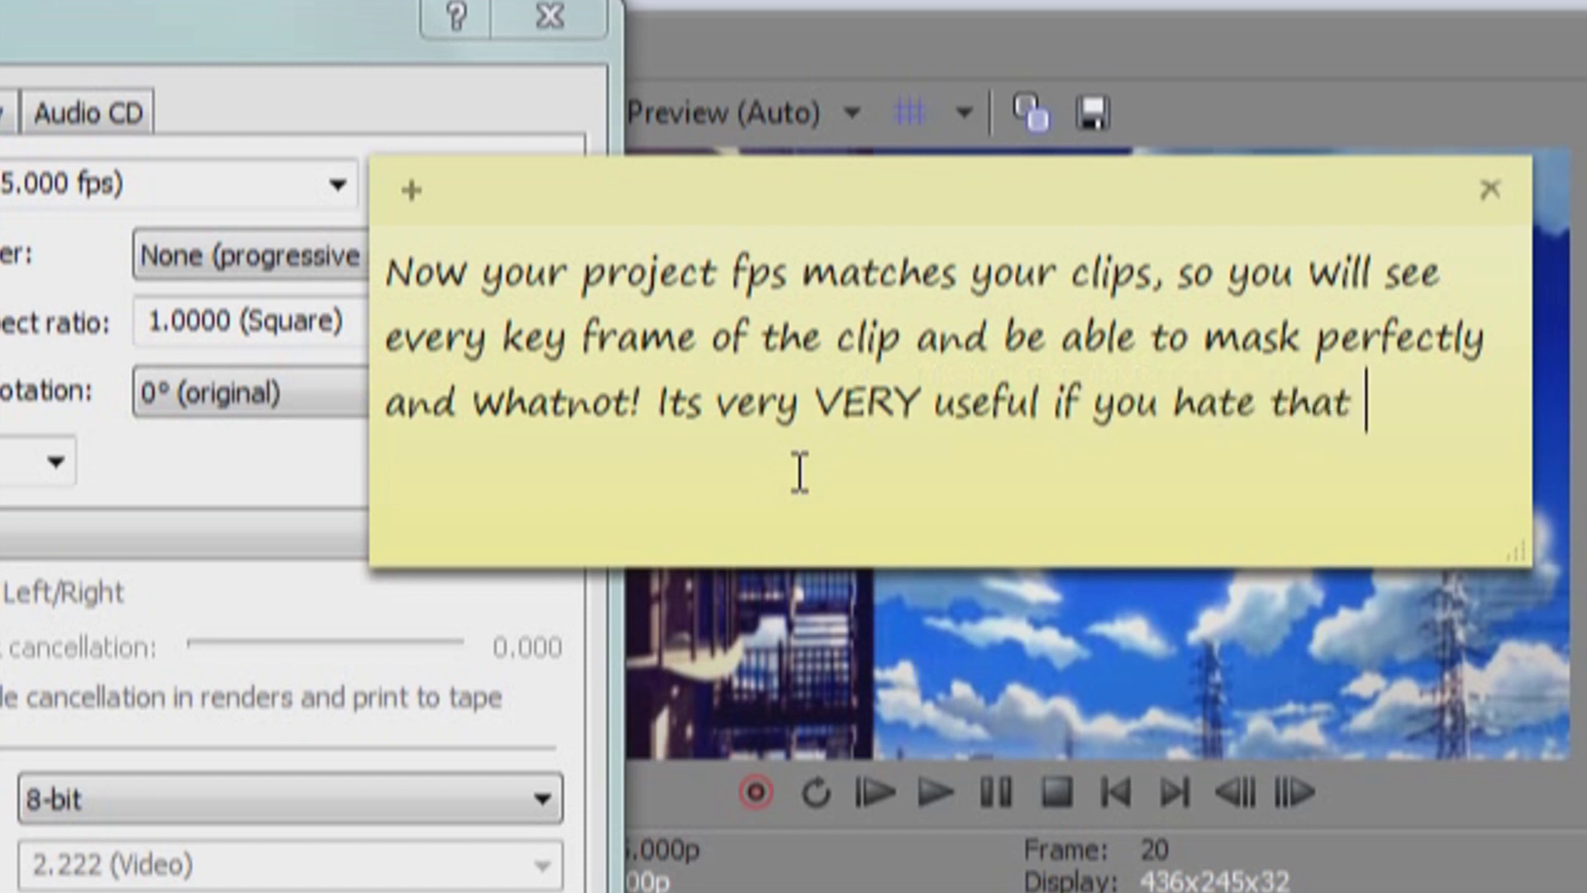
text(mask lag or)
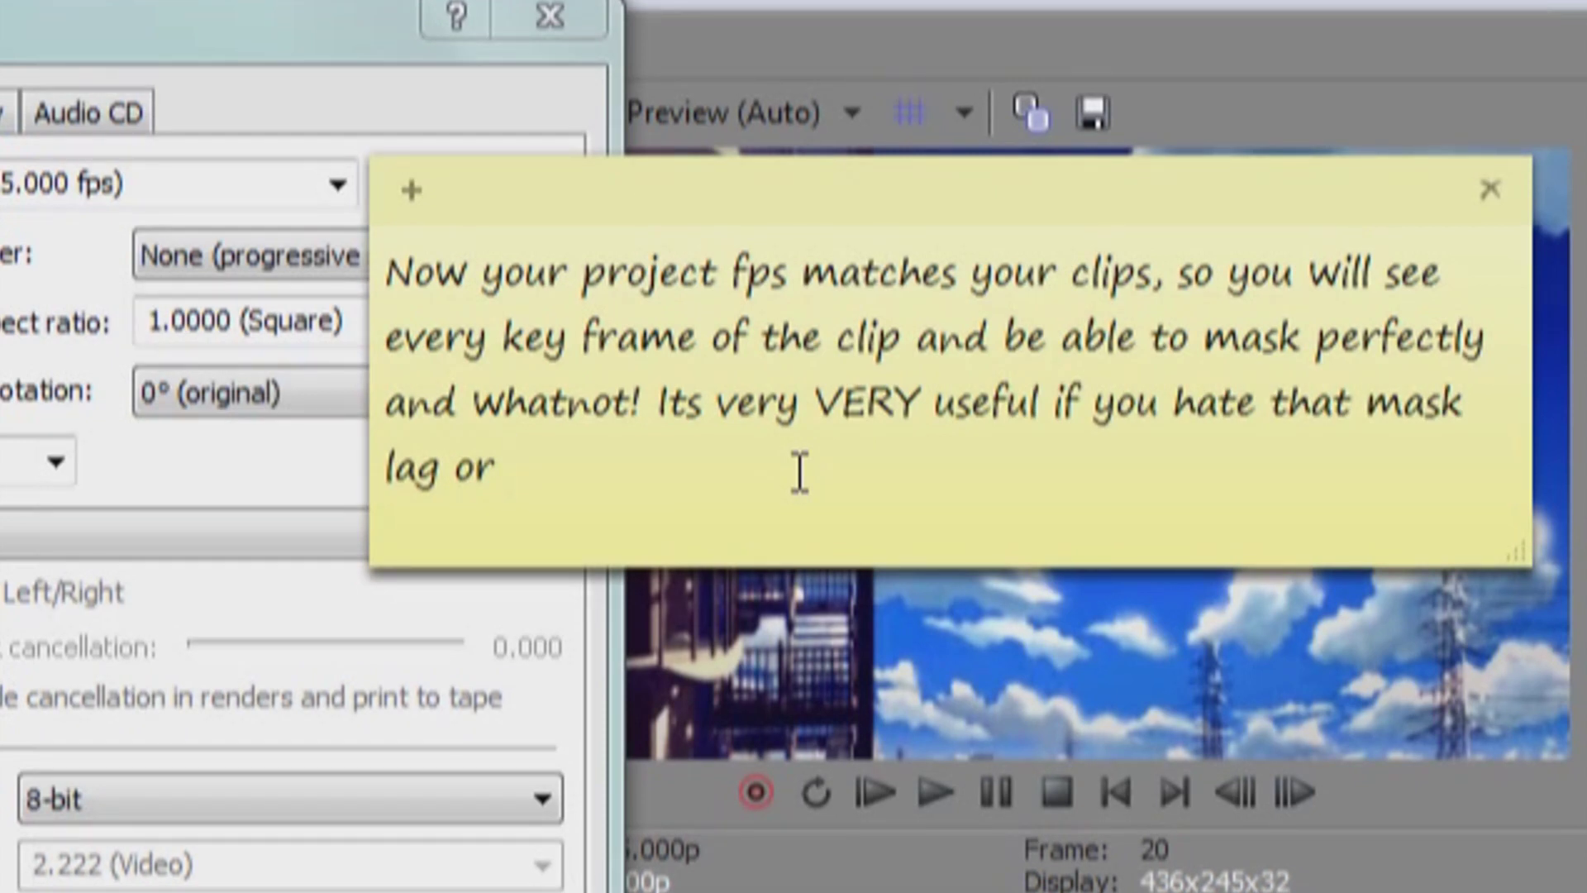
- Complete the note's sentence with "are cutting clips to get something very specific, like lipsync or sumthin ^^"
text(are cuttin)
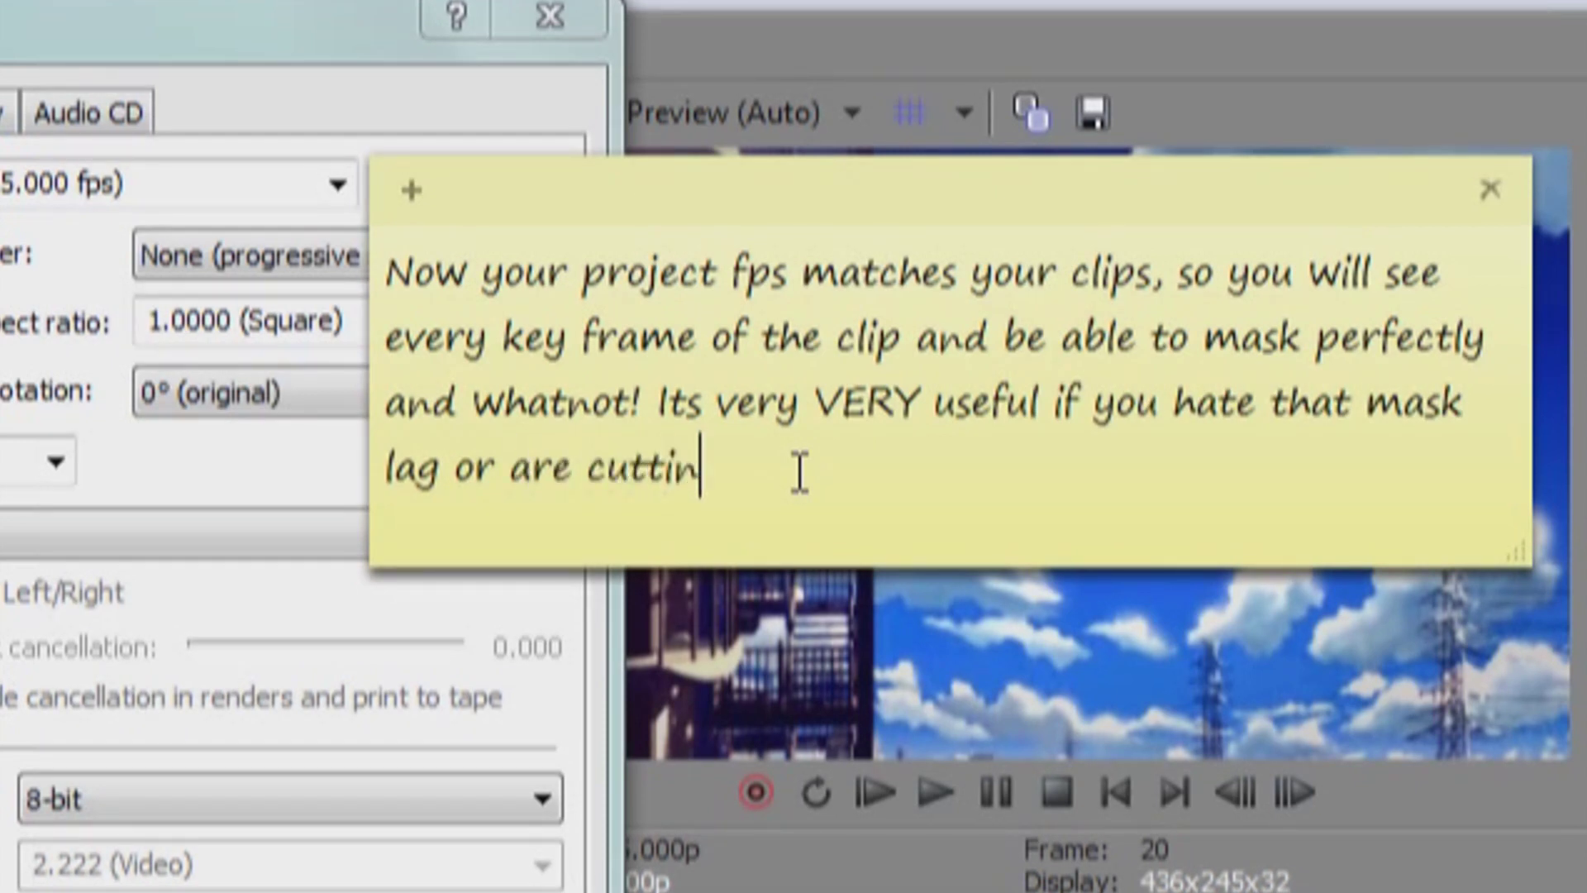
text(g clips )
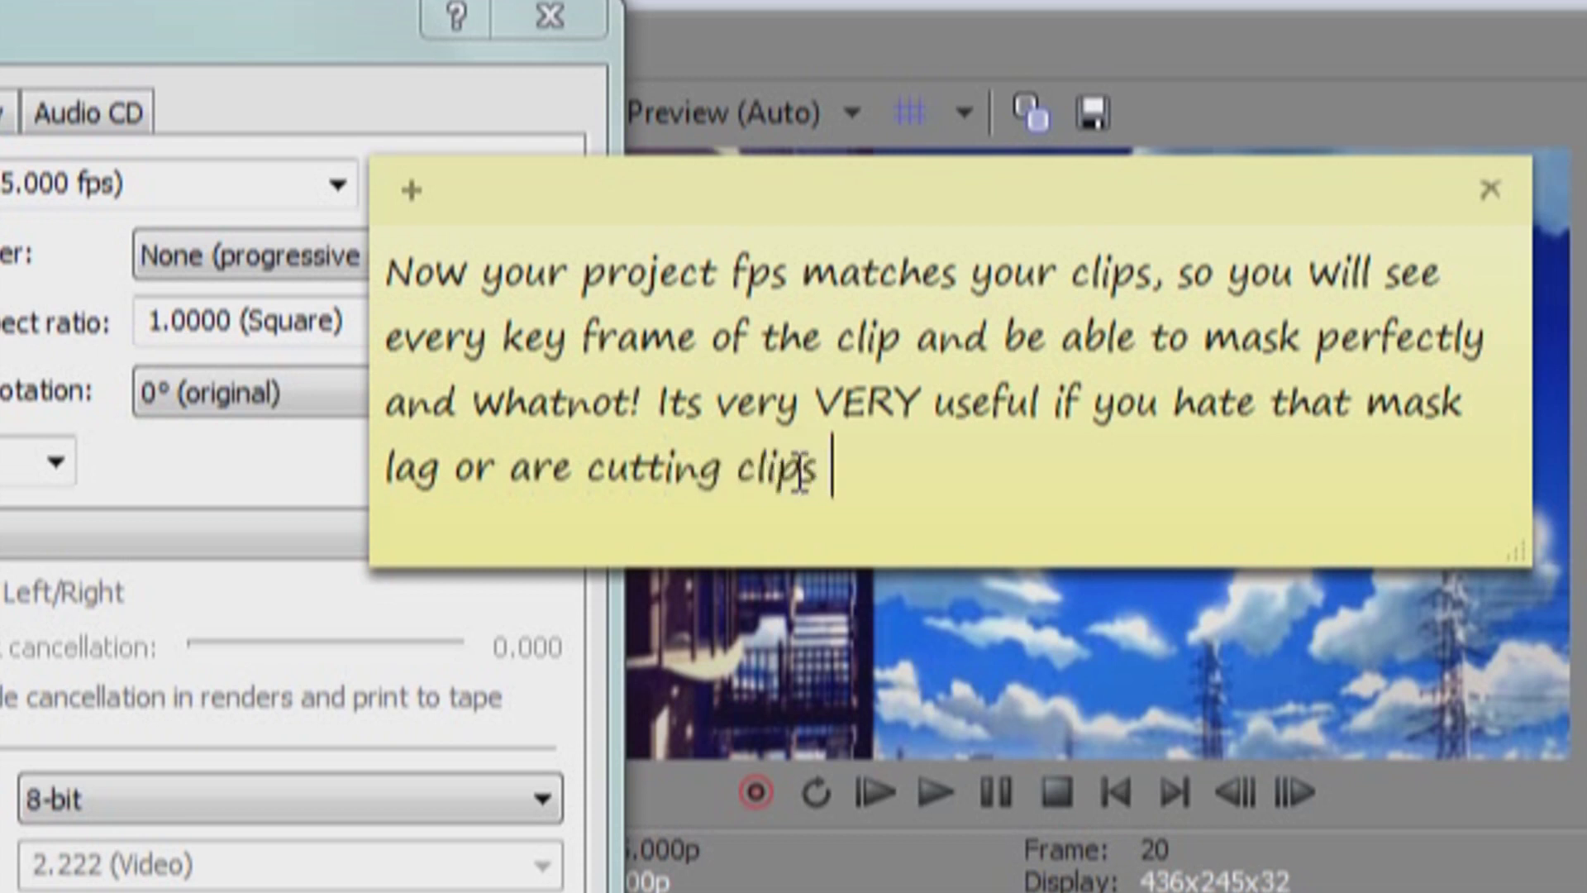
text(to)
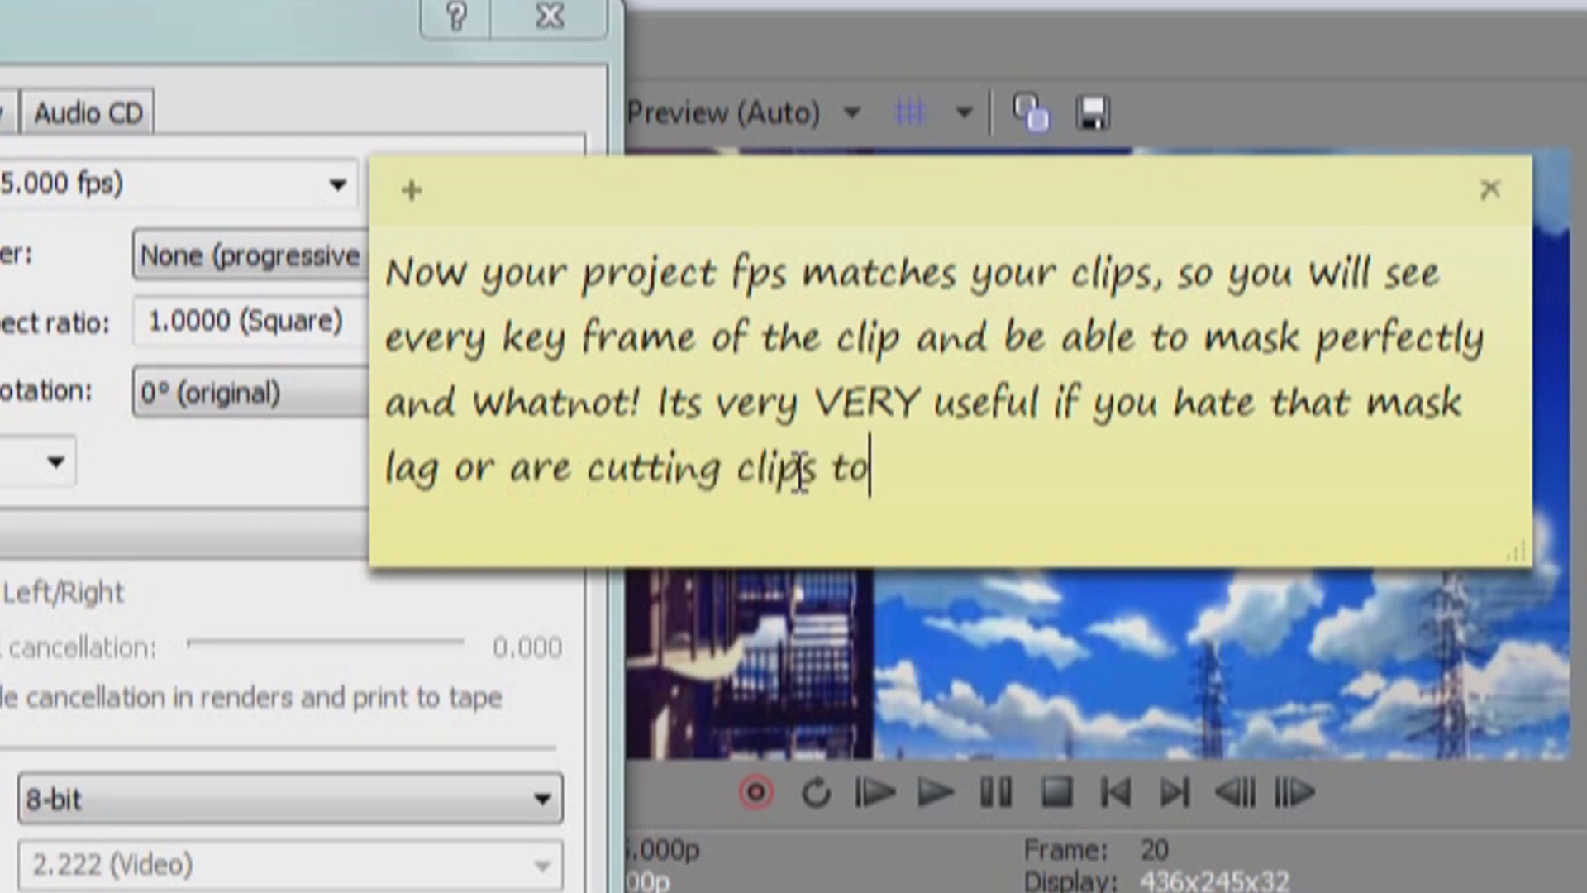
text( get someth)
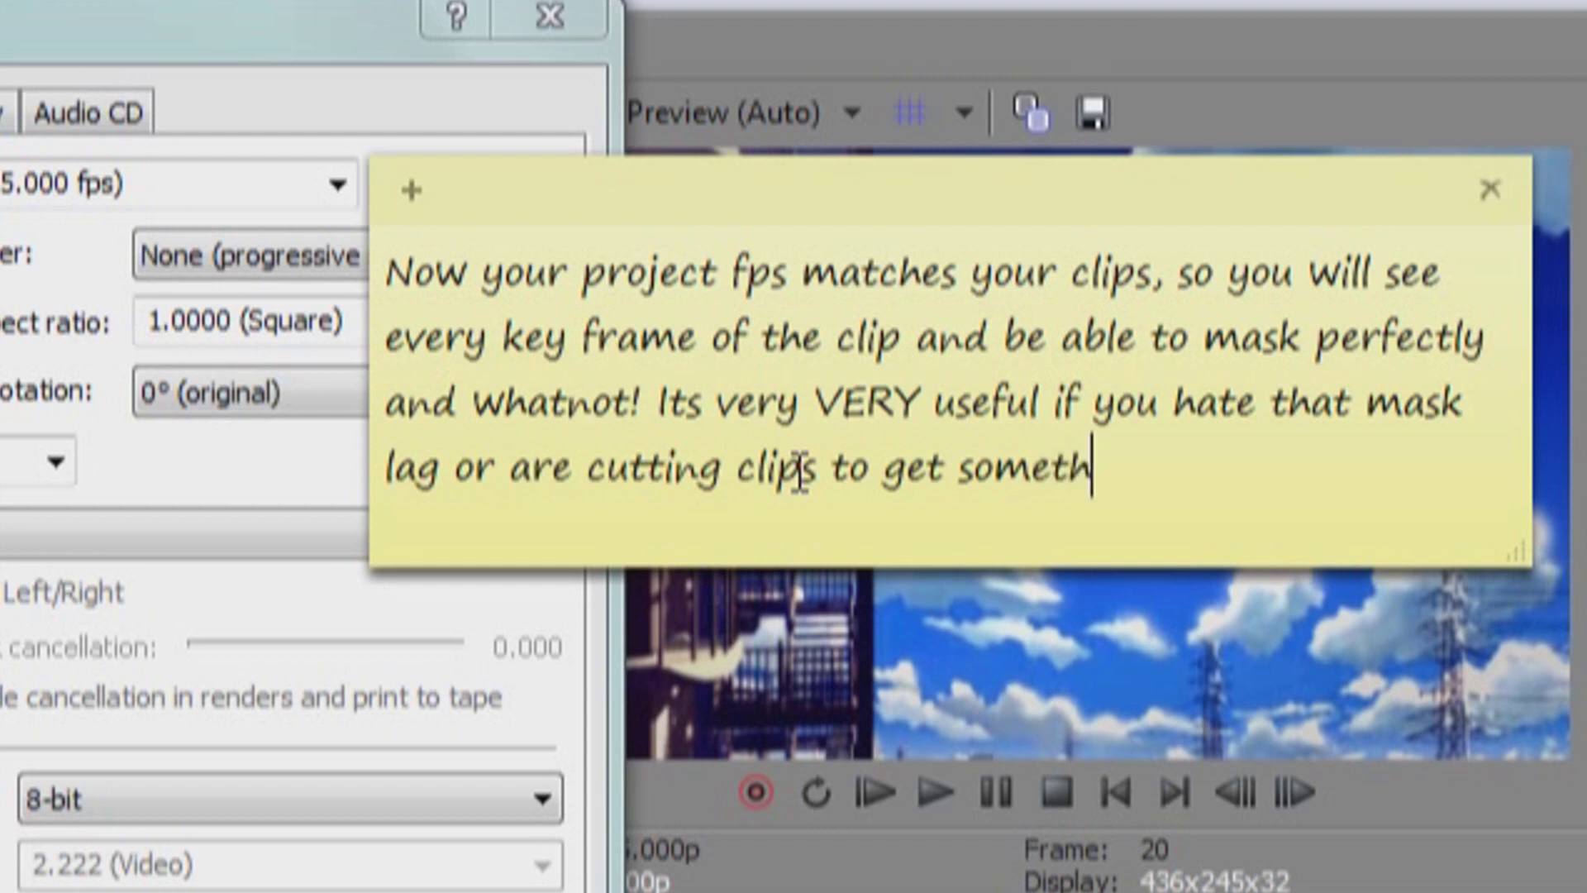
text(ing very speci)
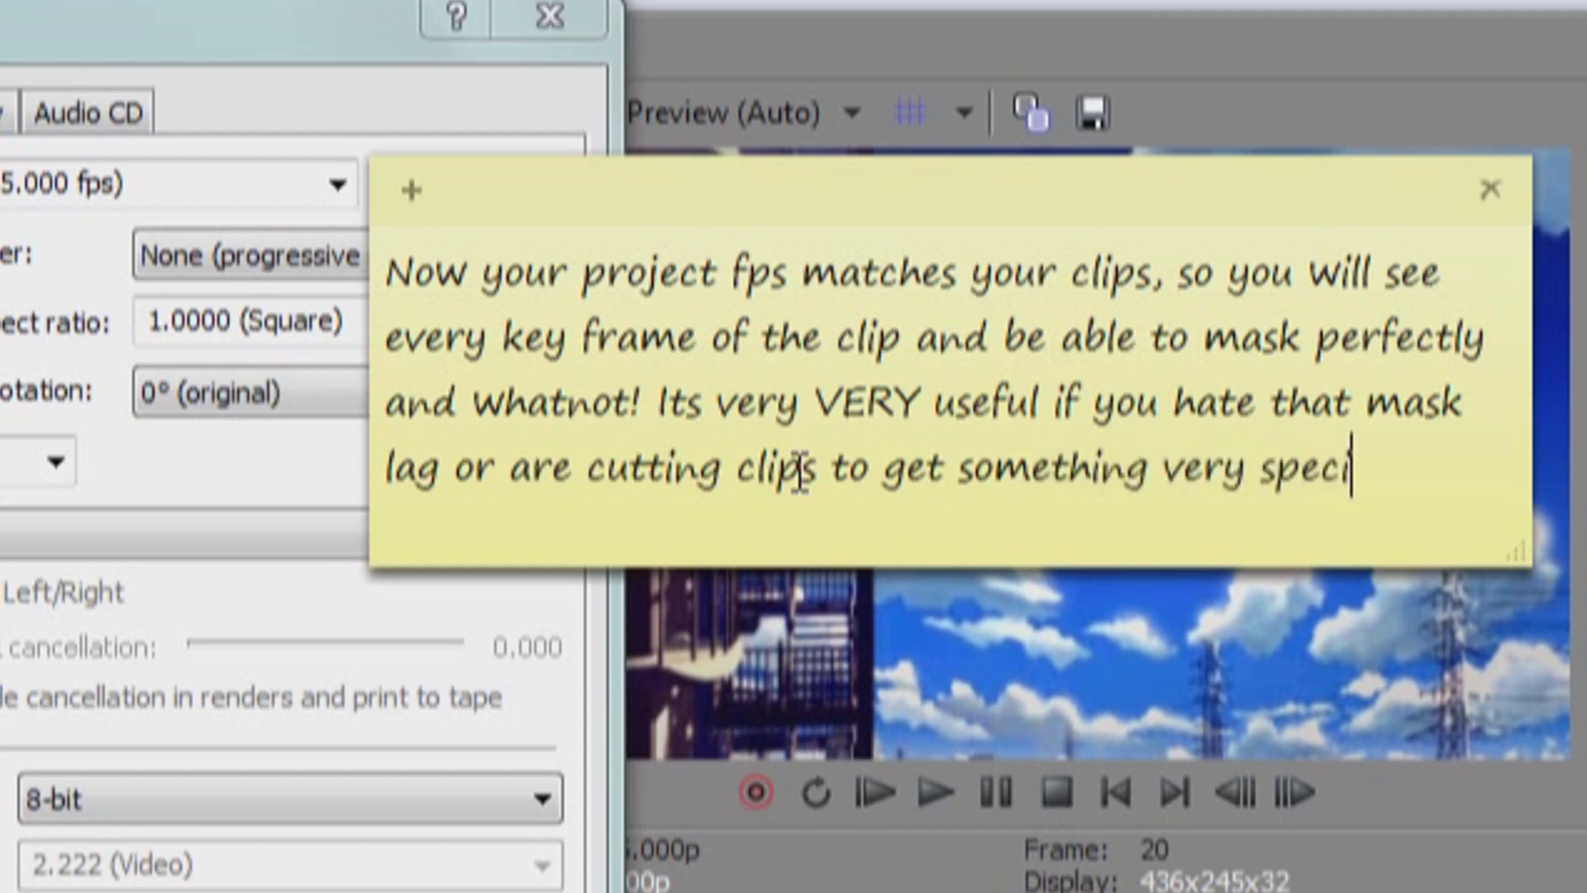
text(fic, like ip)
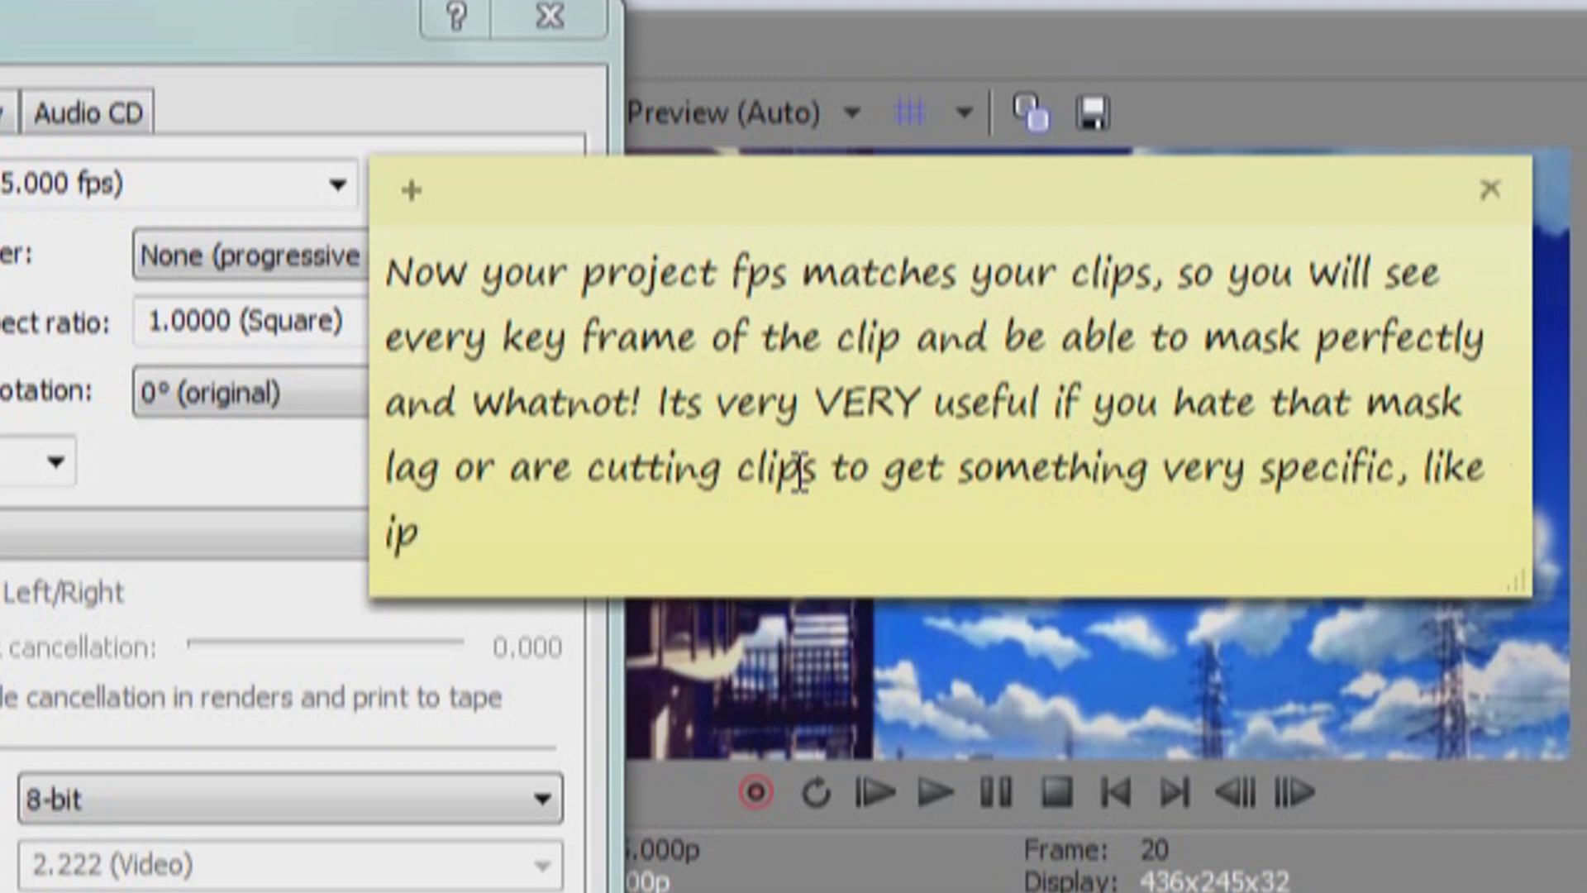
key(BackSpace)
text(ip)
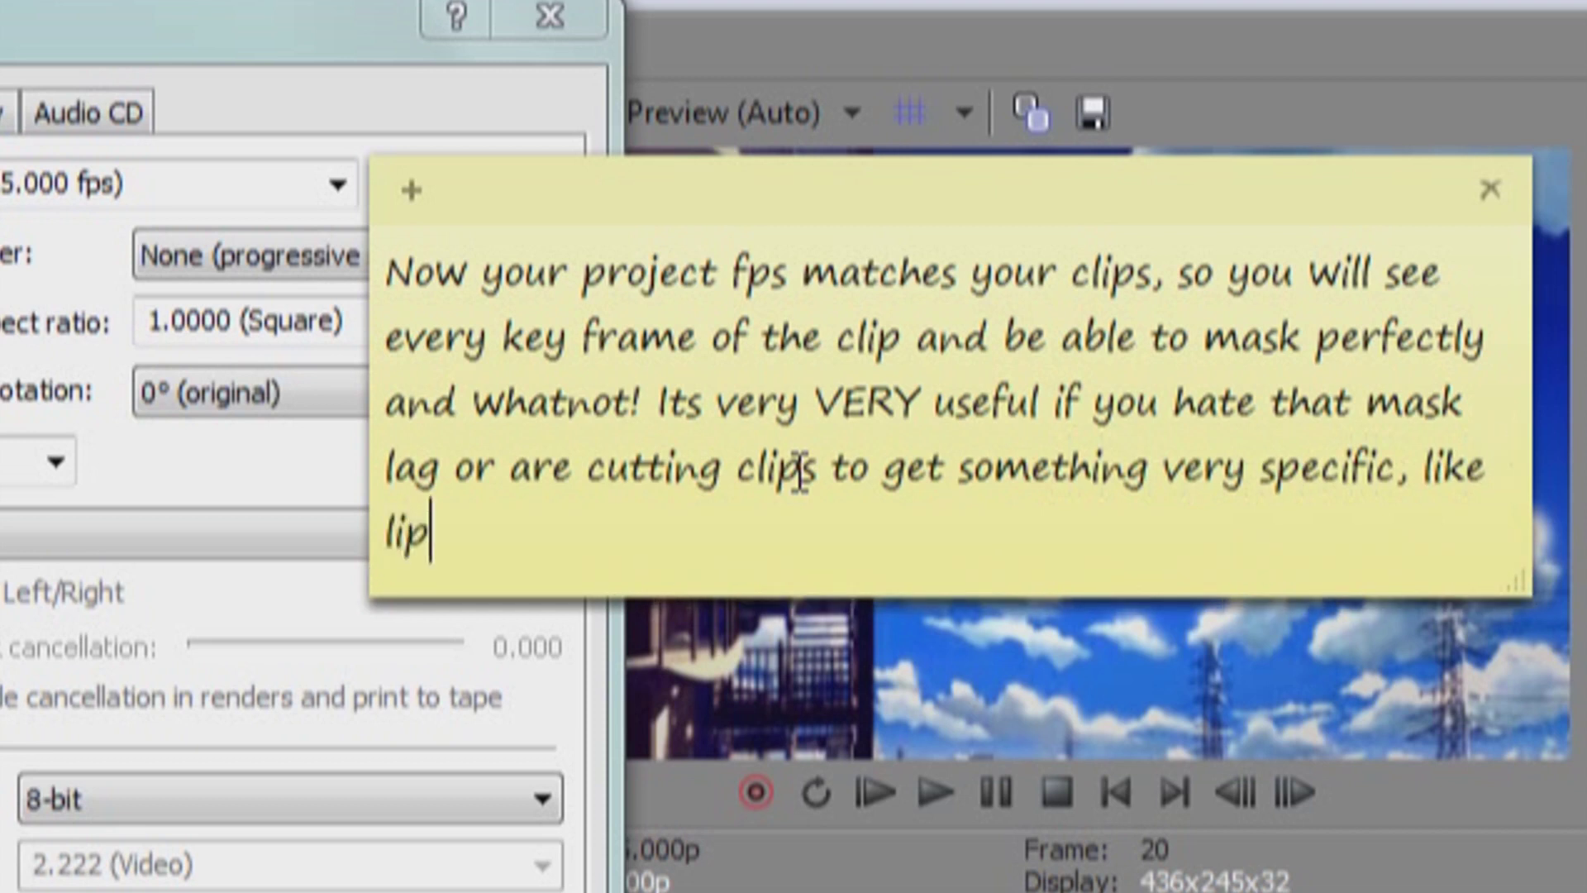
text(sync or sumthi)
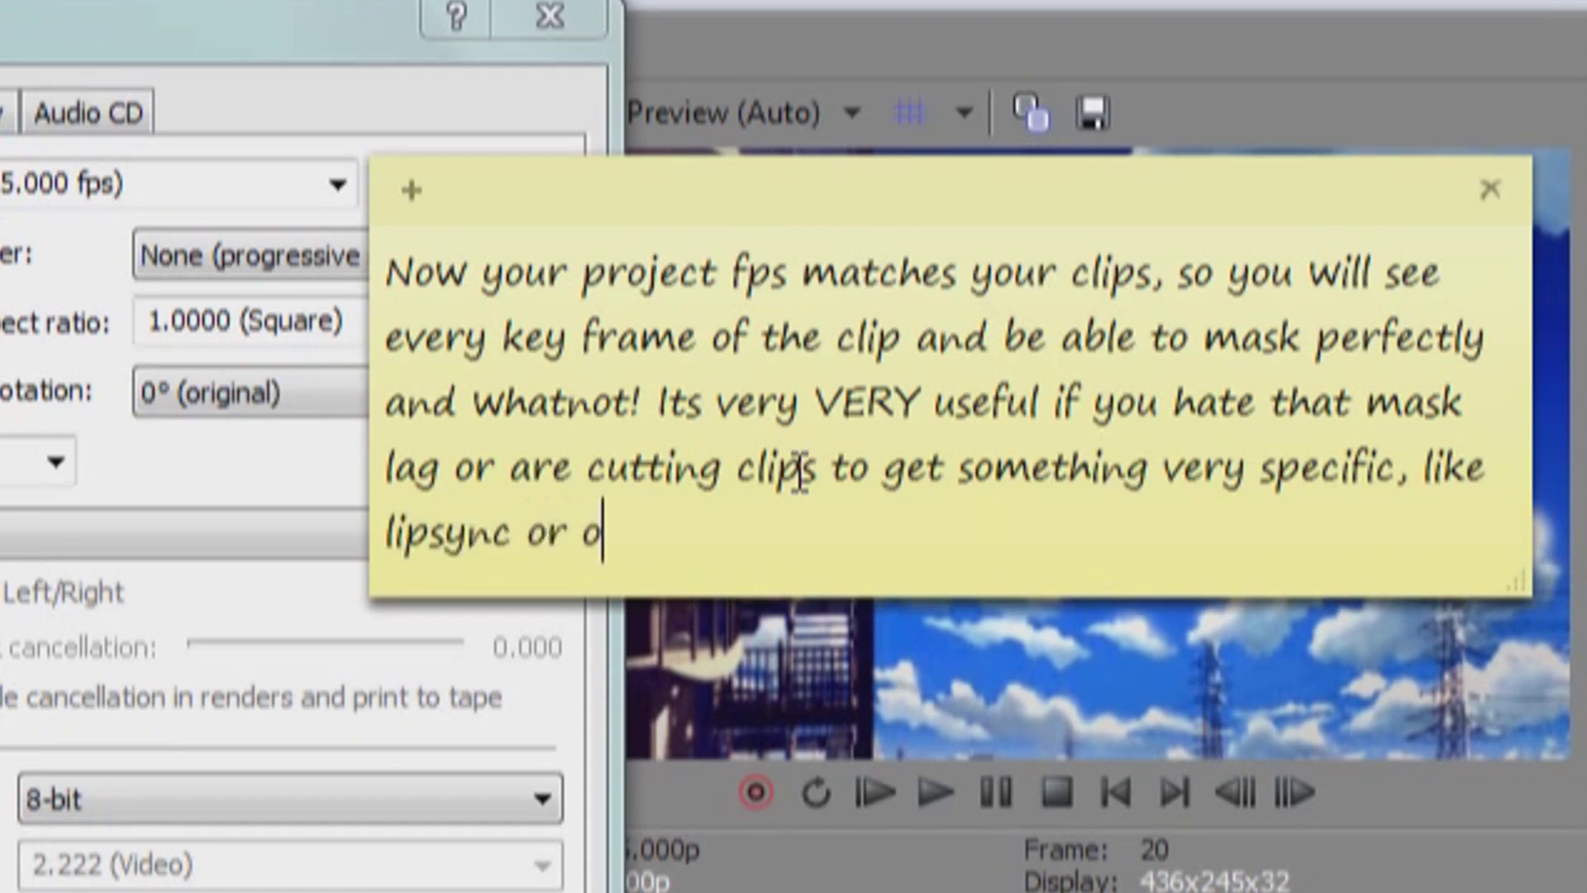
text(n ^^)
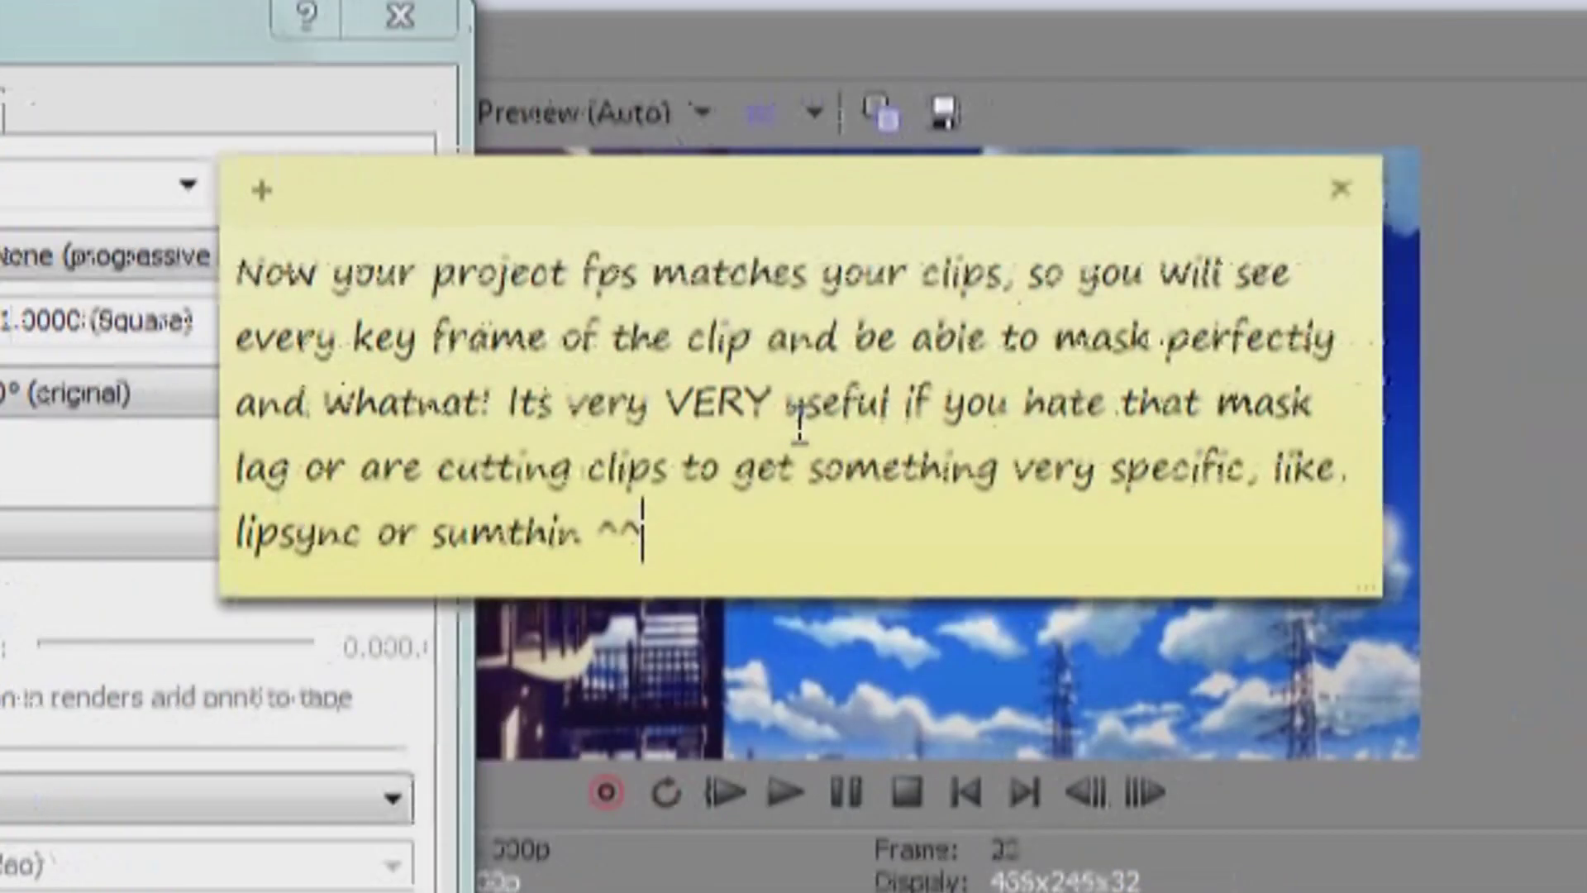
- Start a new paragraph in the note after a blank line, reading "Now I am going to show you my FAVORITE trick"
key(Return)
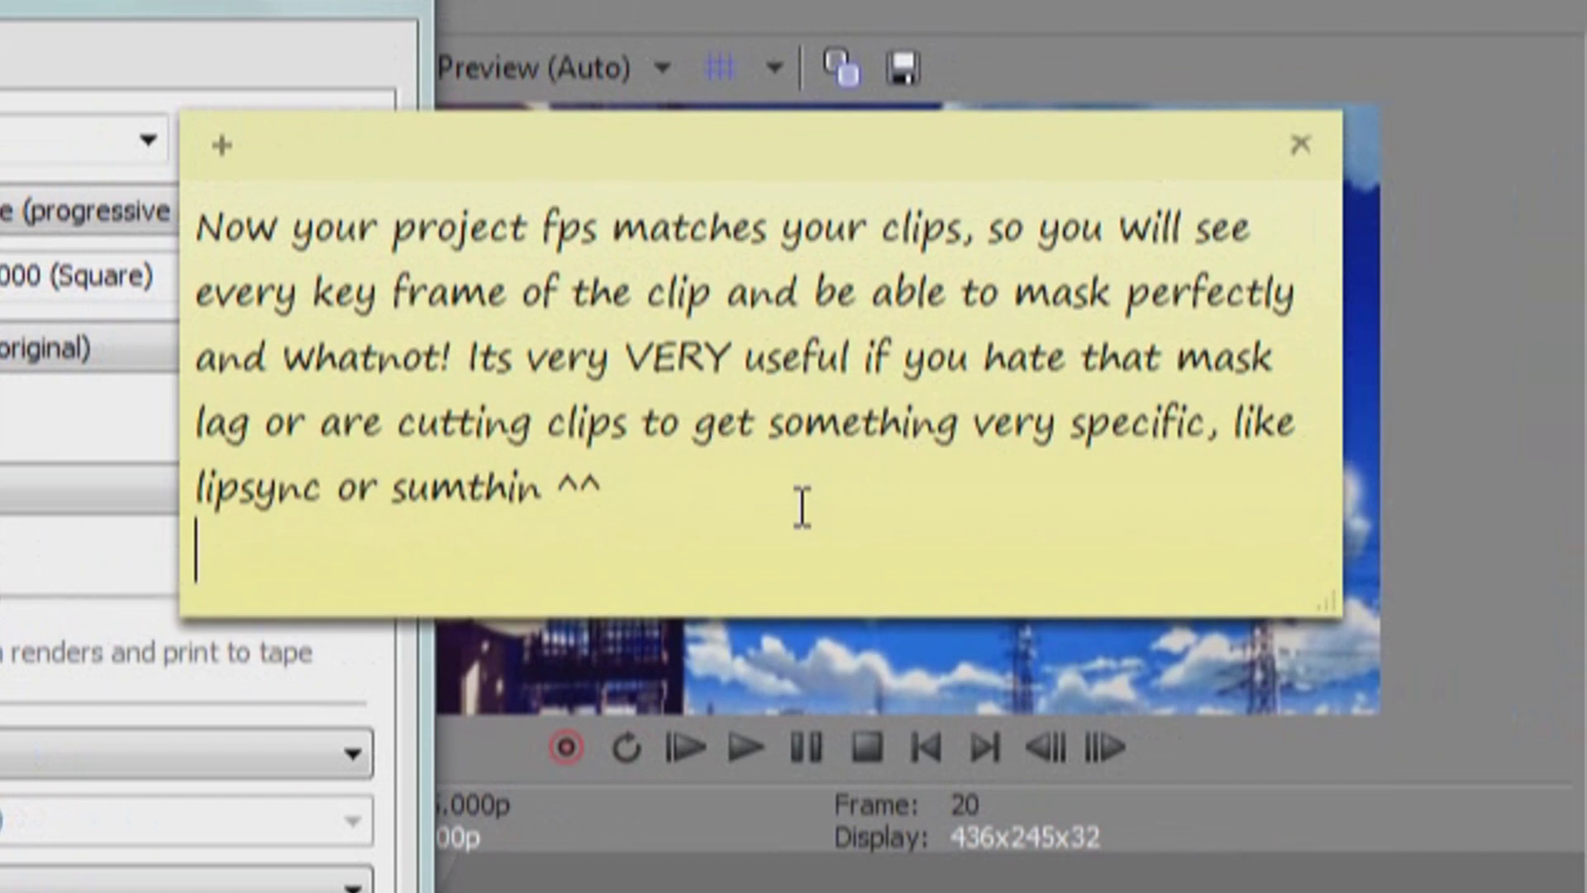
key(Return)
text(Now I am going to sho)
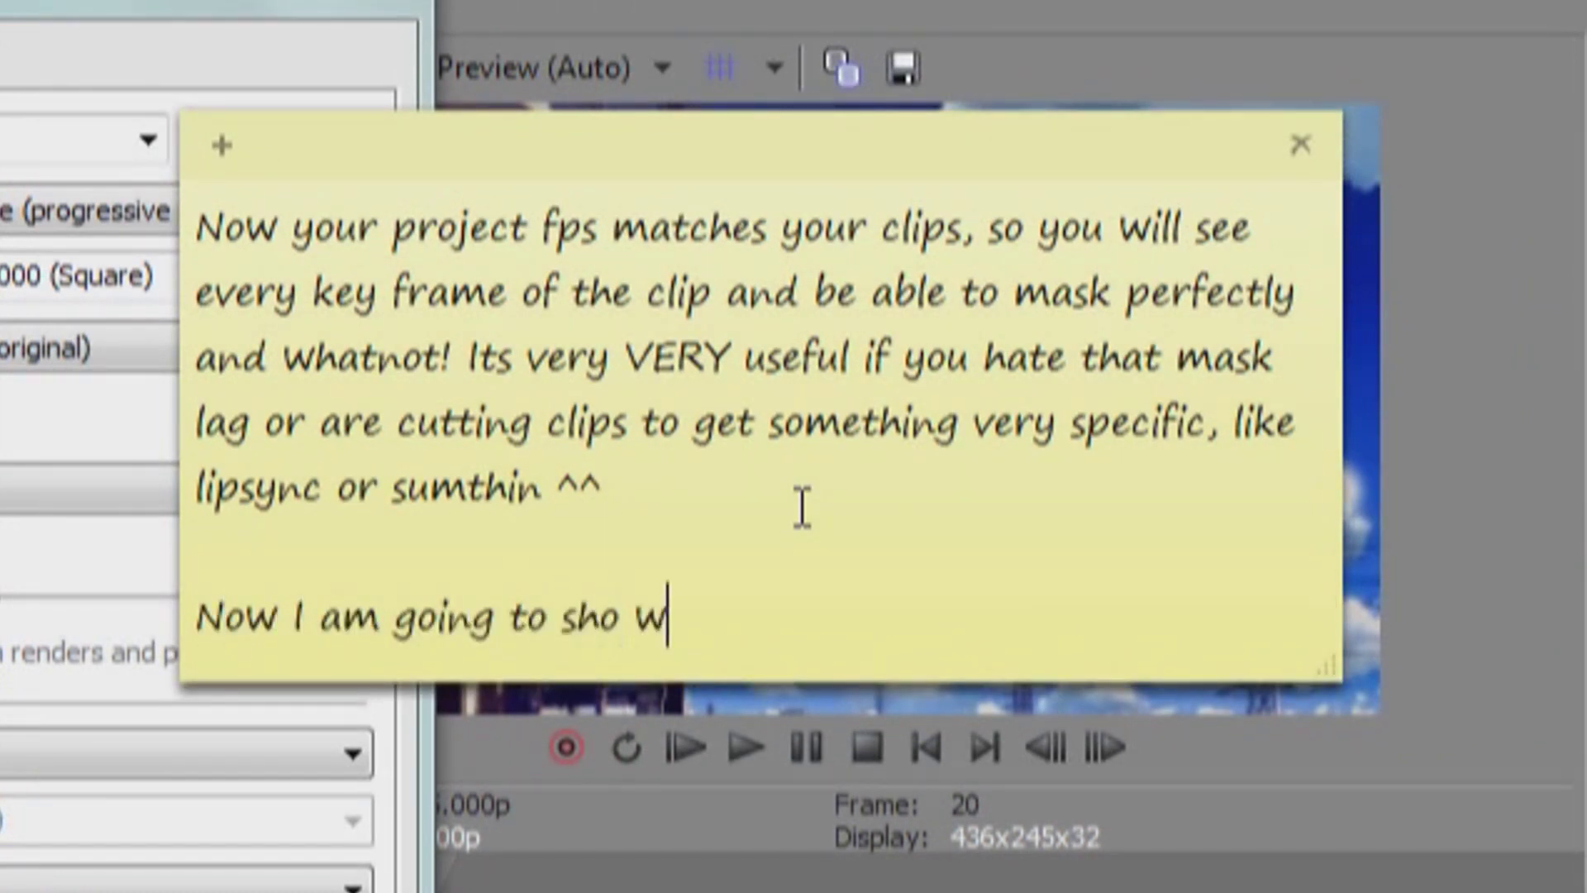
text(w you my FAVORIT)
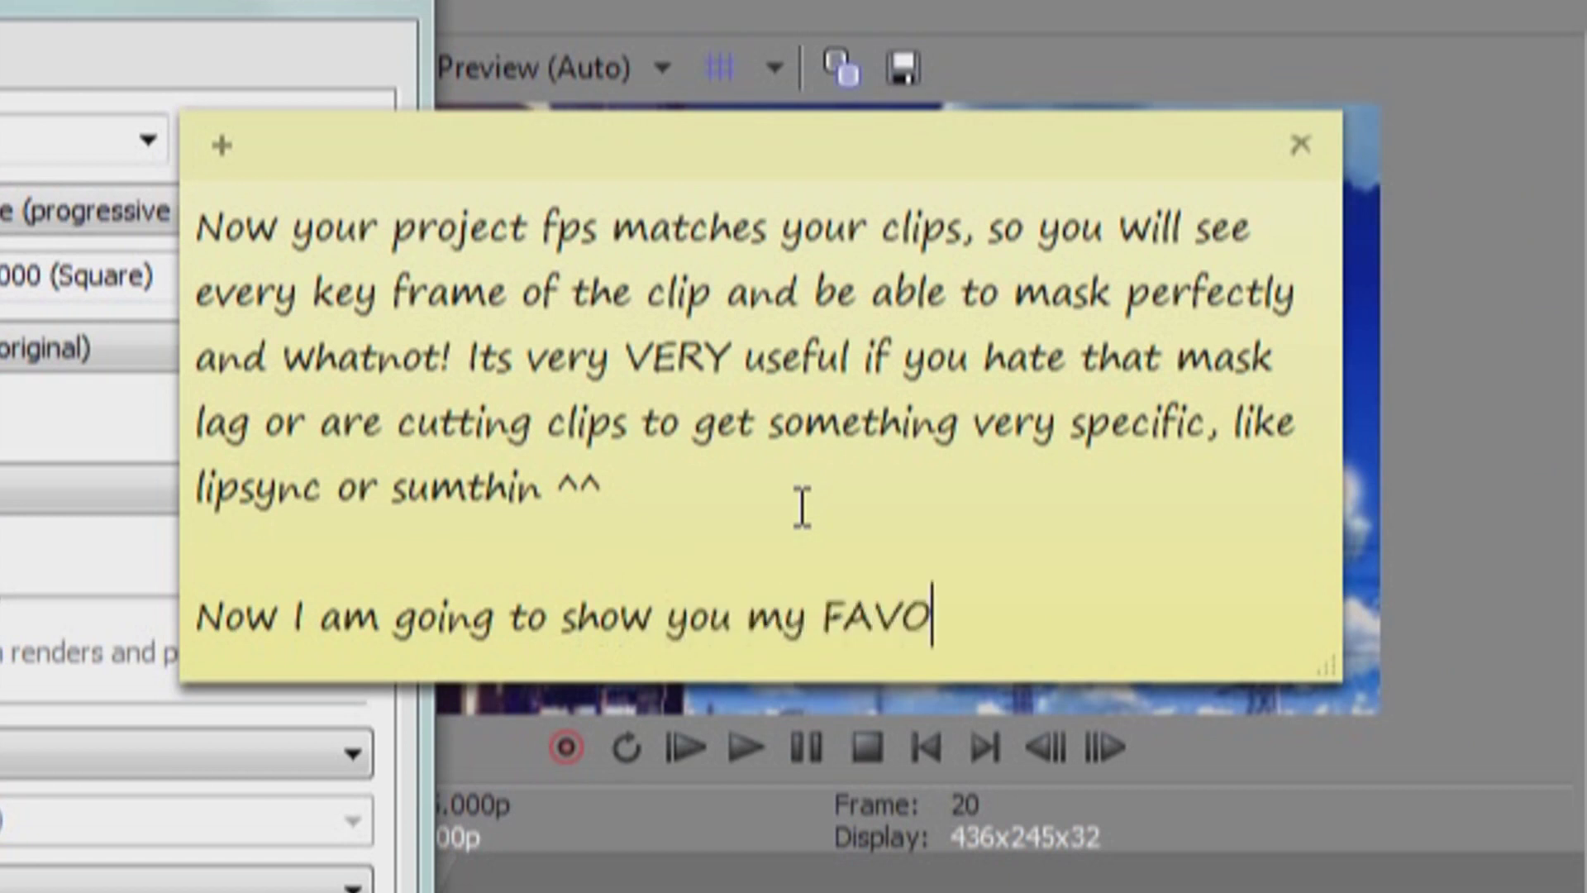
key(BackSpace)
text(ITE )
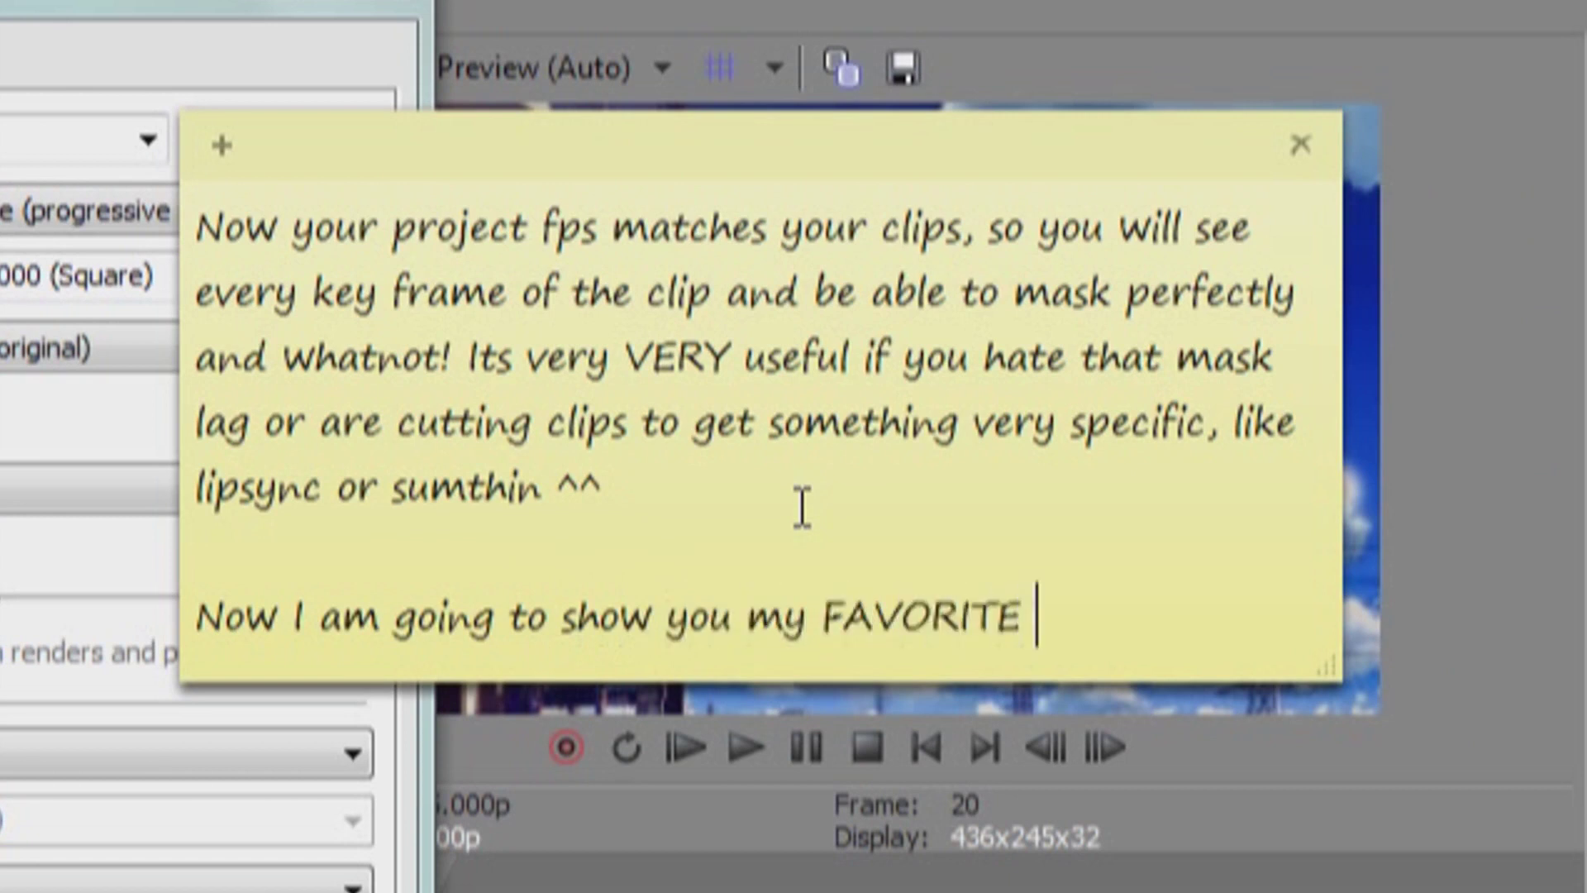
text(trick )
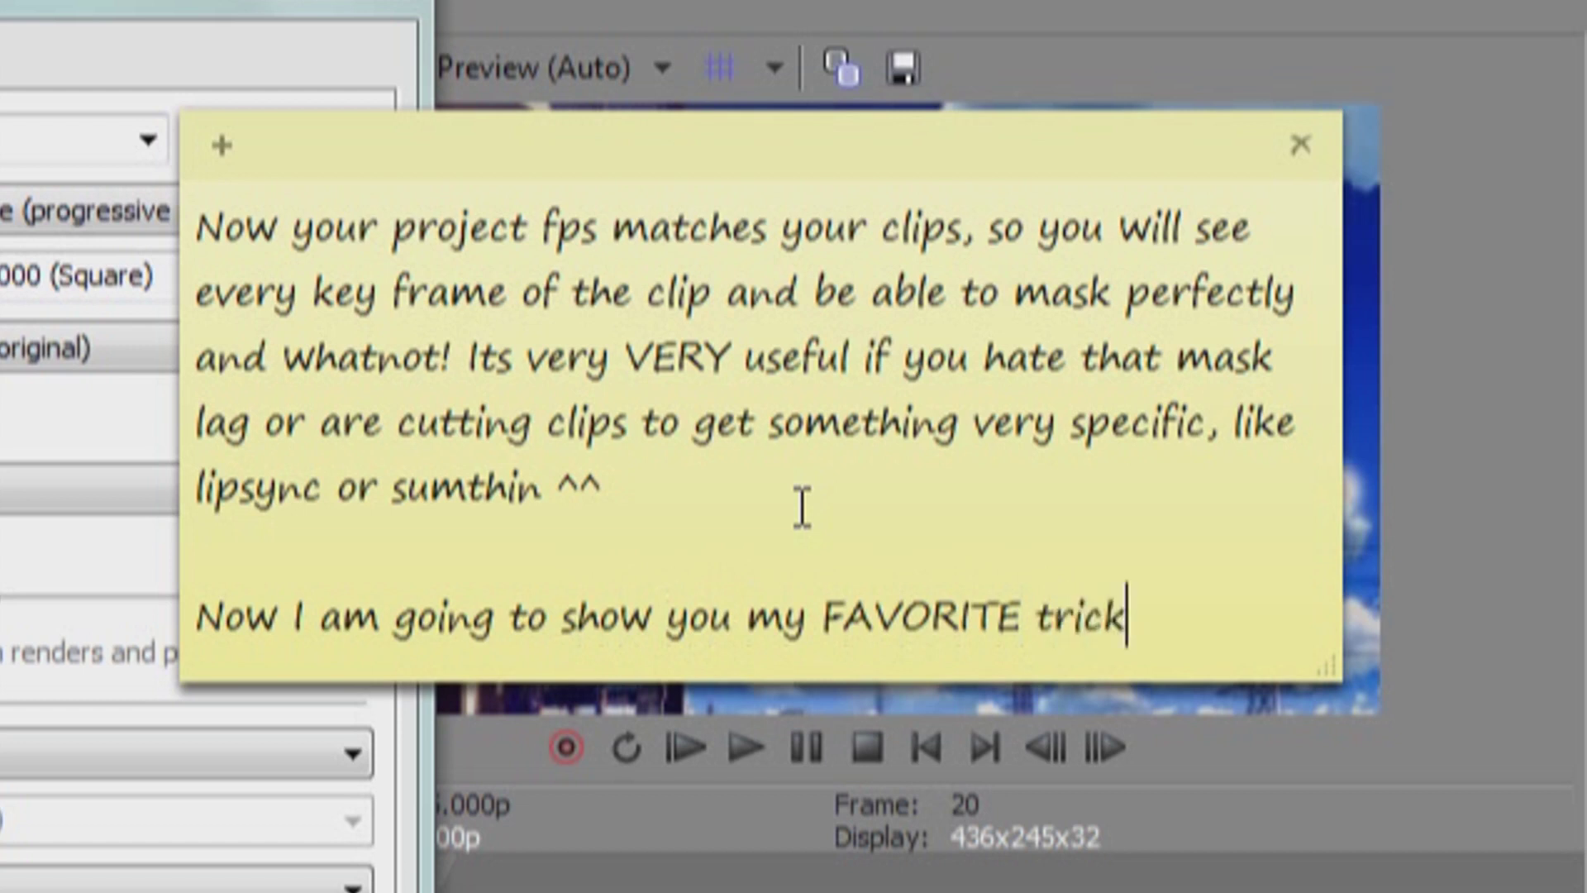
- Continue the new paragraph with "that helps you make HD clips, the video height and"
text(that he)
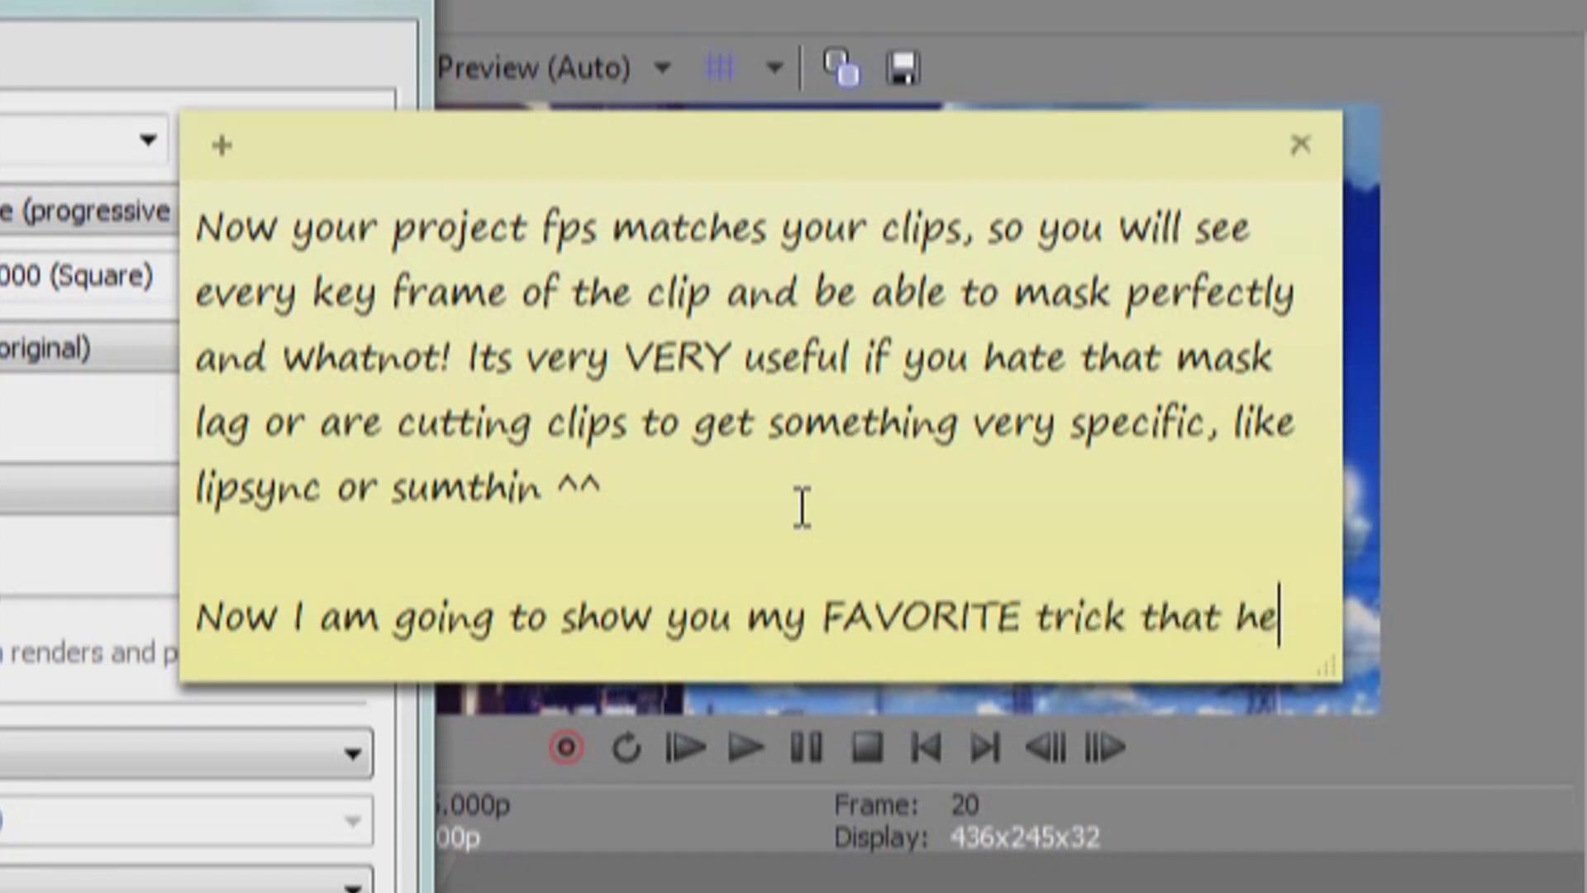
text(lps you )
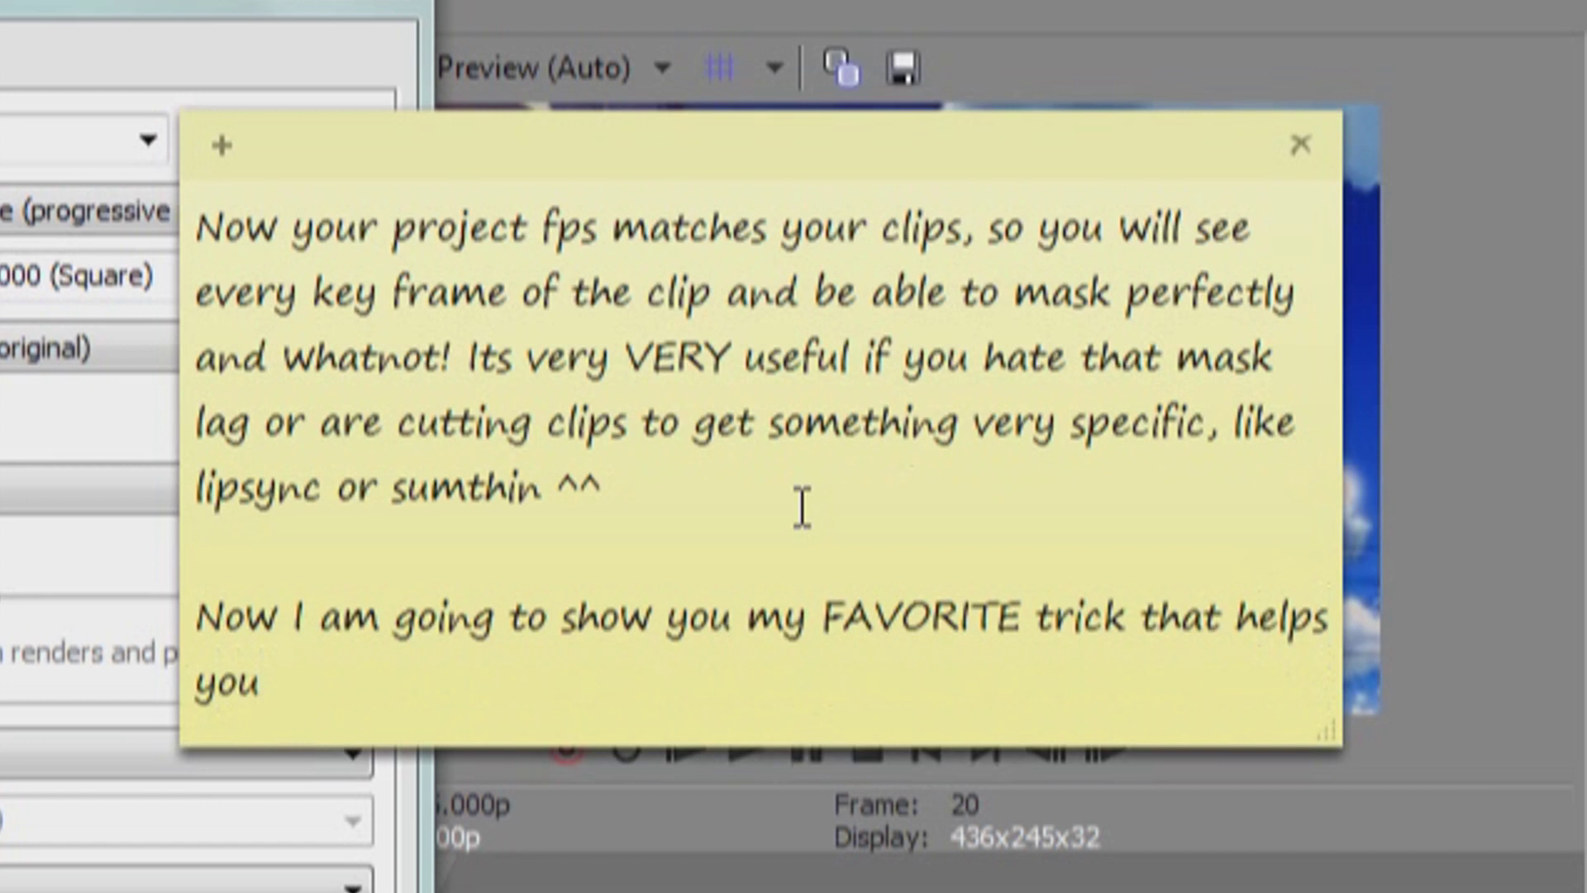
text(m)
key(BackSpace)
text(make HD c)
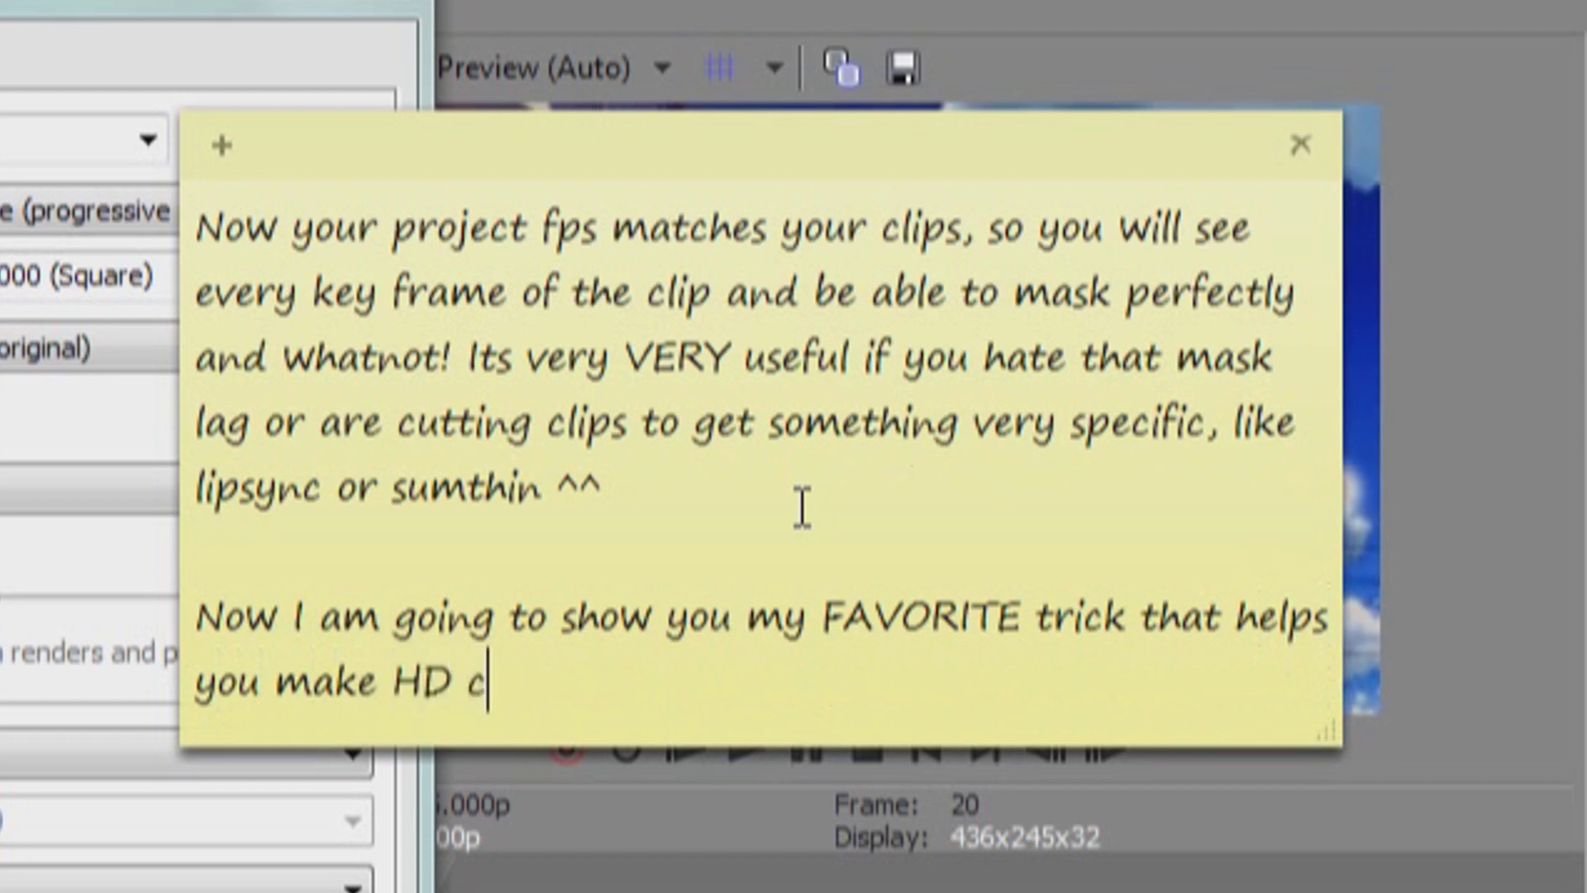
text(lips,)
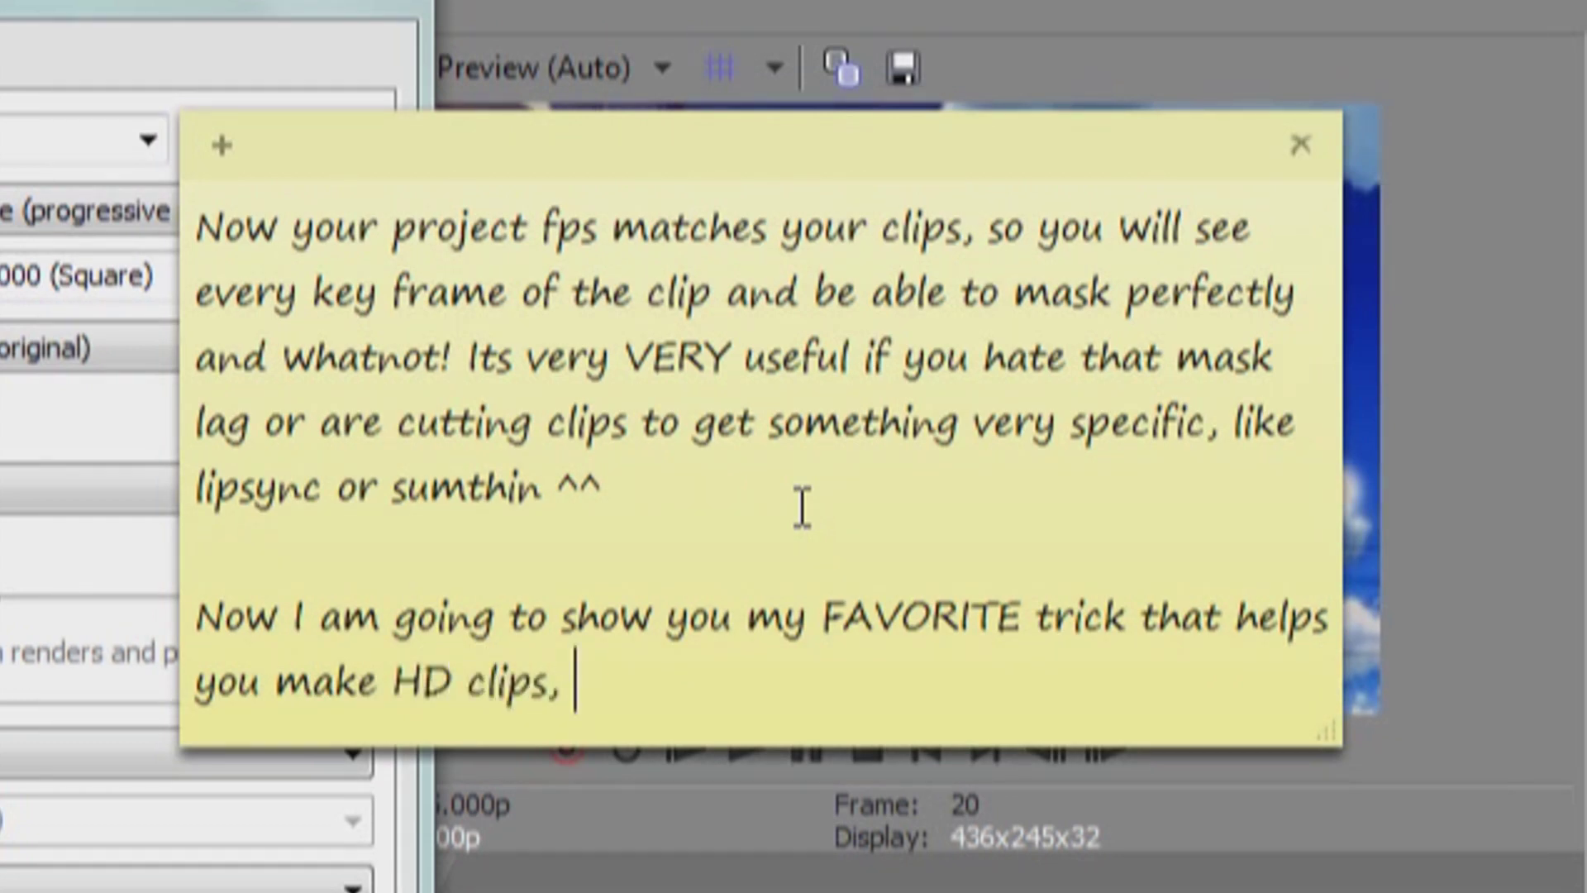
text( the )
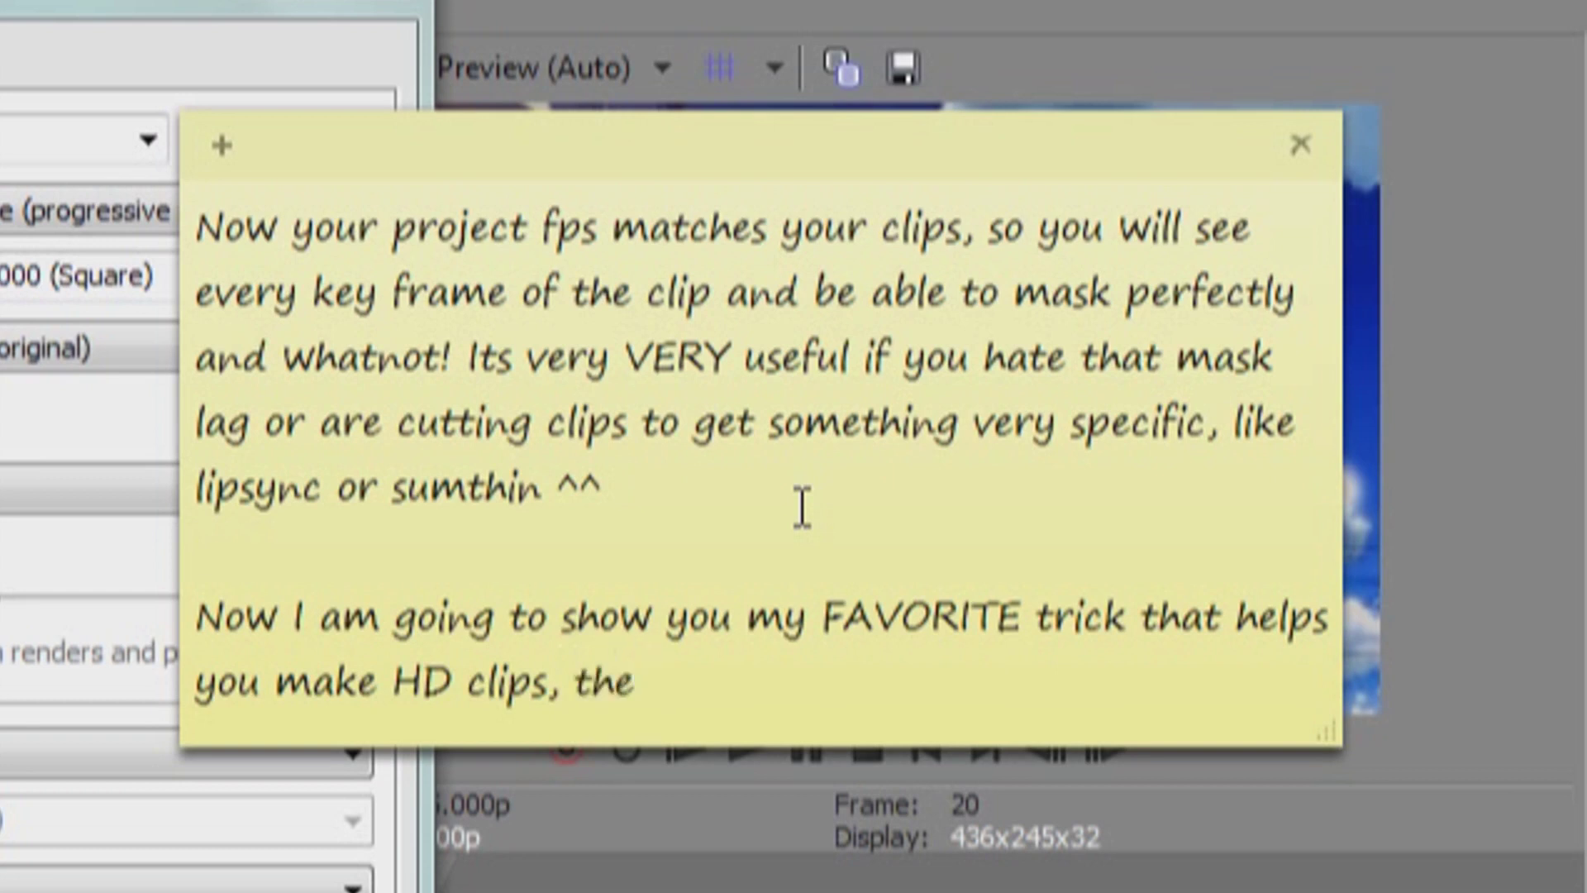
text(video)
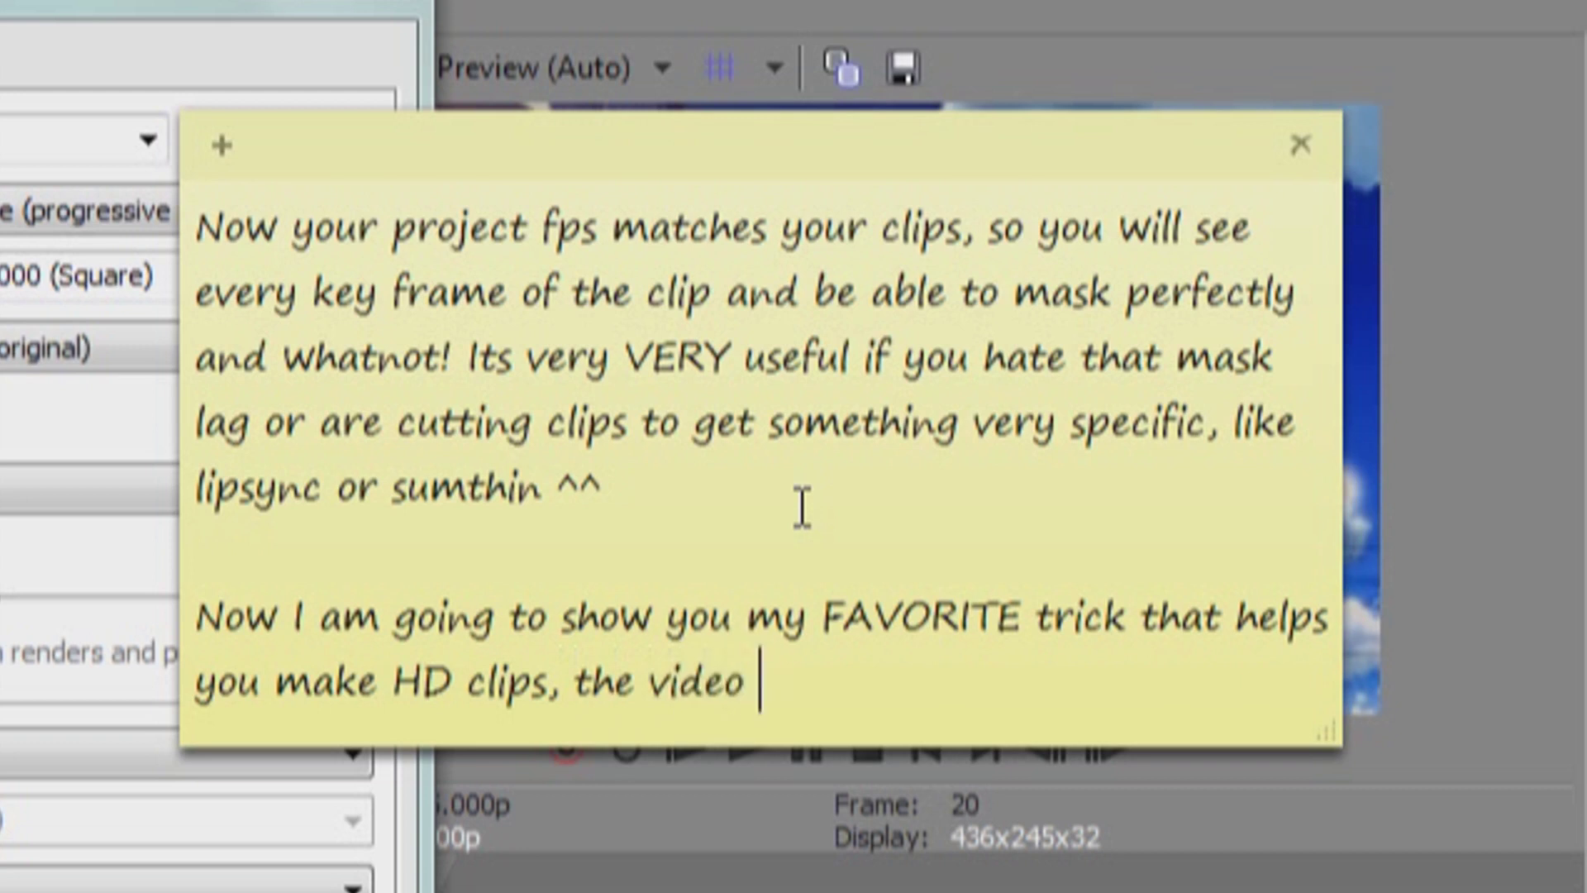
text( height and )
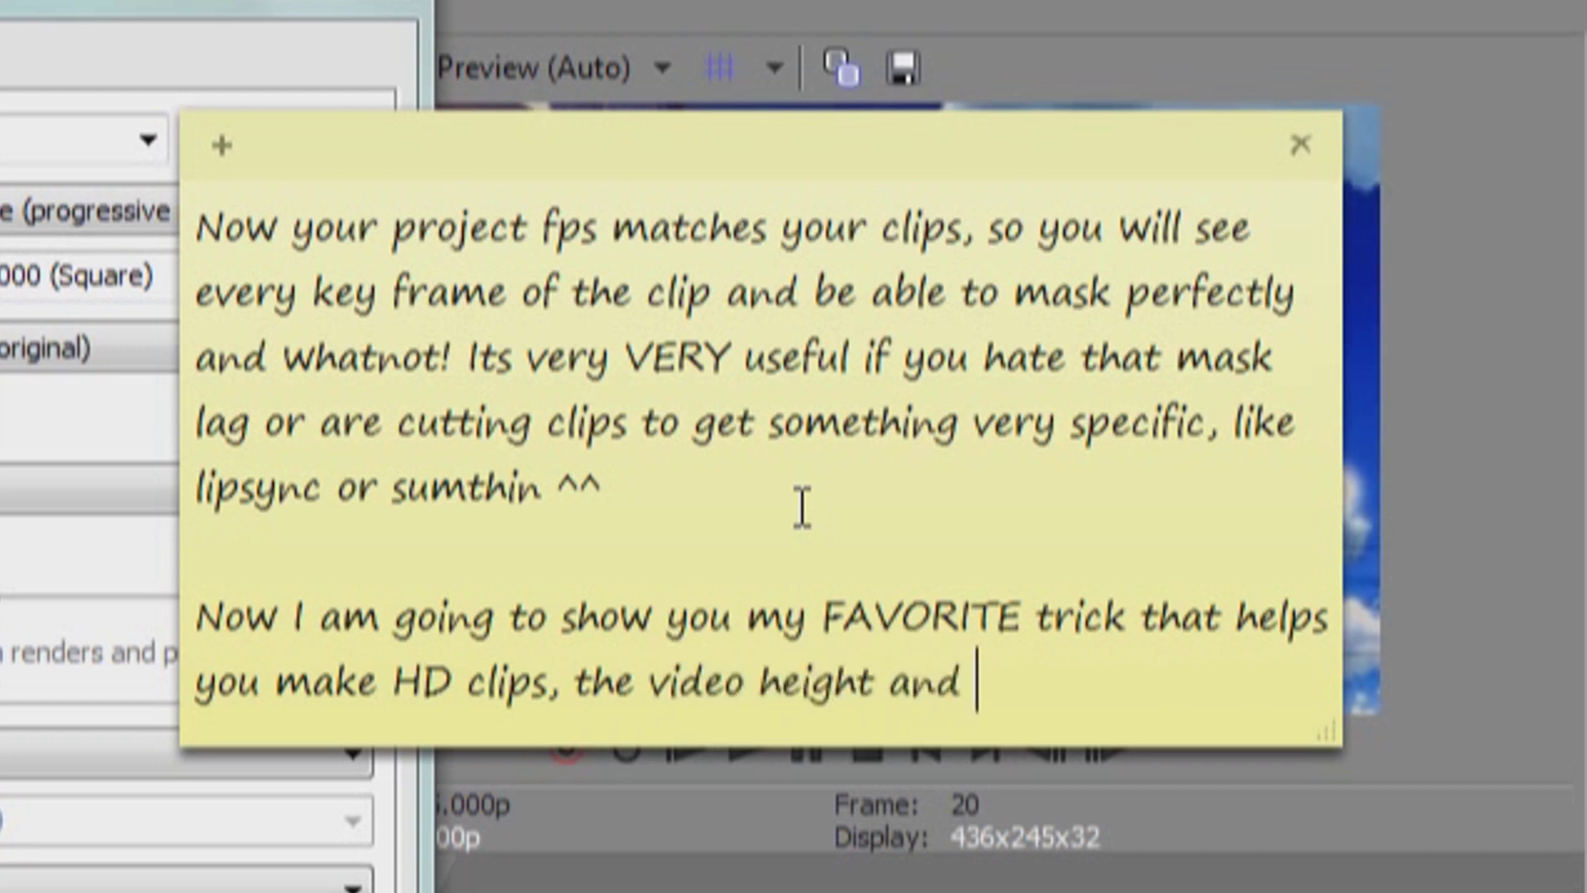
- Add "width! I'm sure a lot of you use 640x360 like I have but" to the note
text(Width! I'm sure a l)
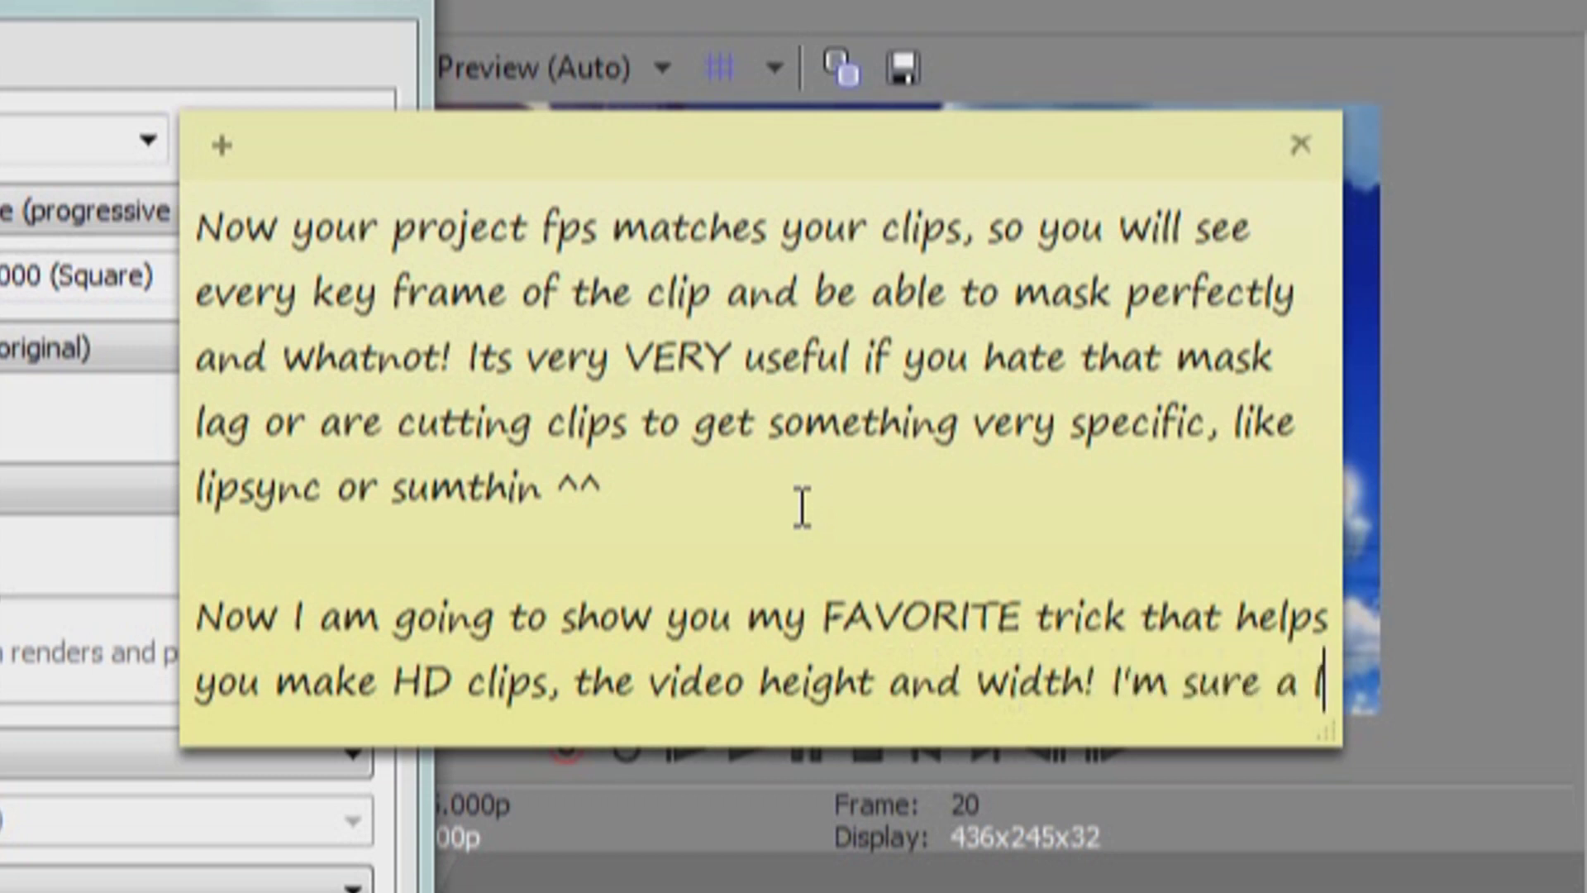
text(ot of you u)
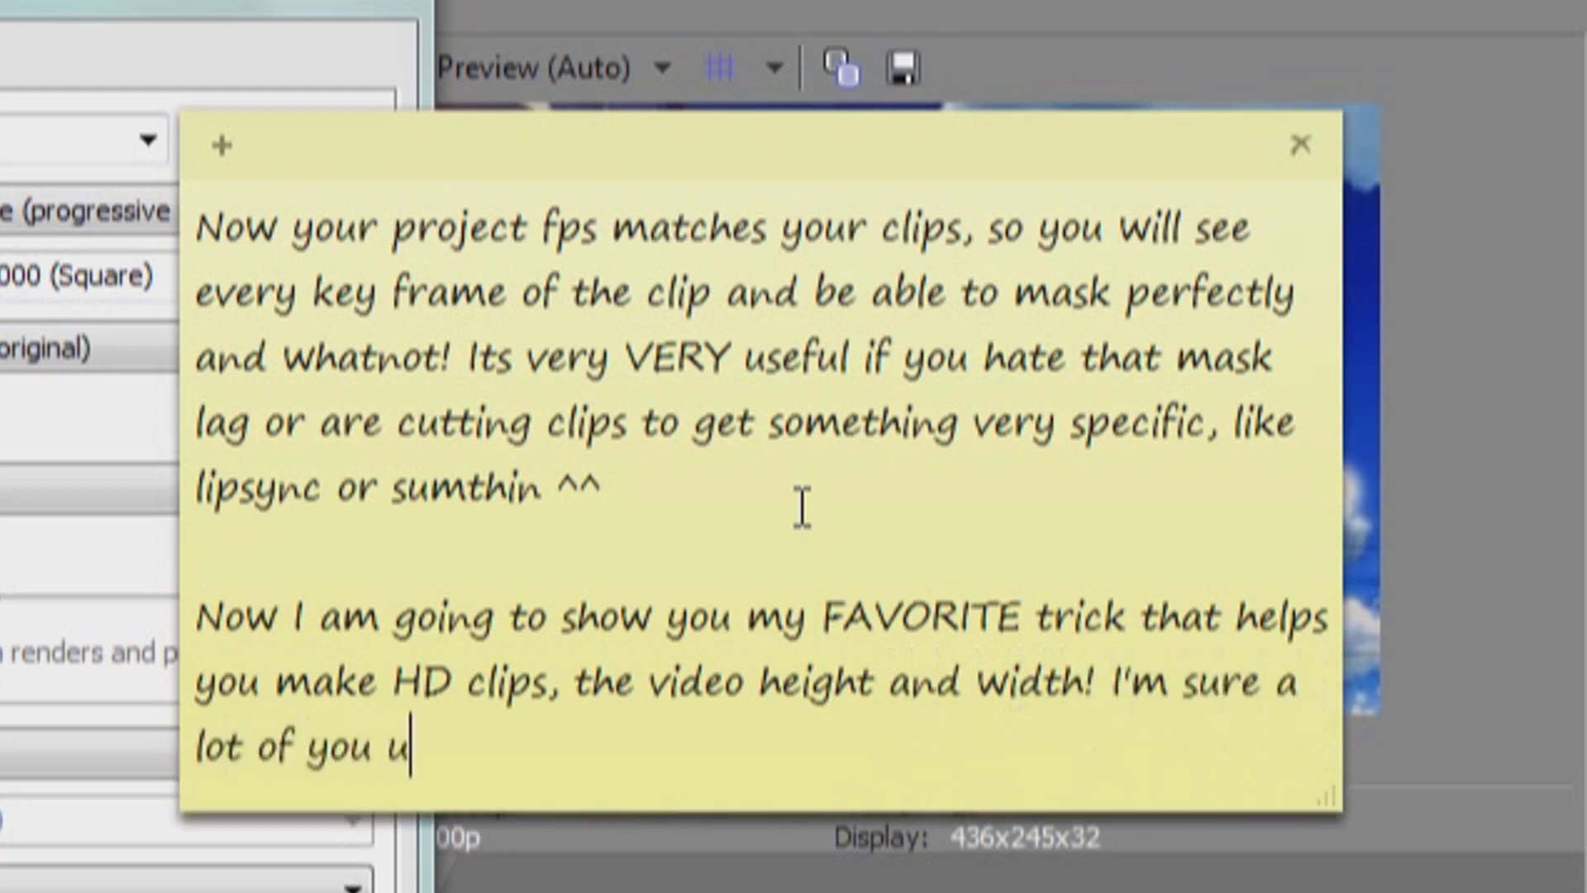
text(se 640)
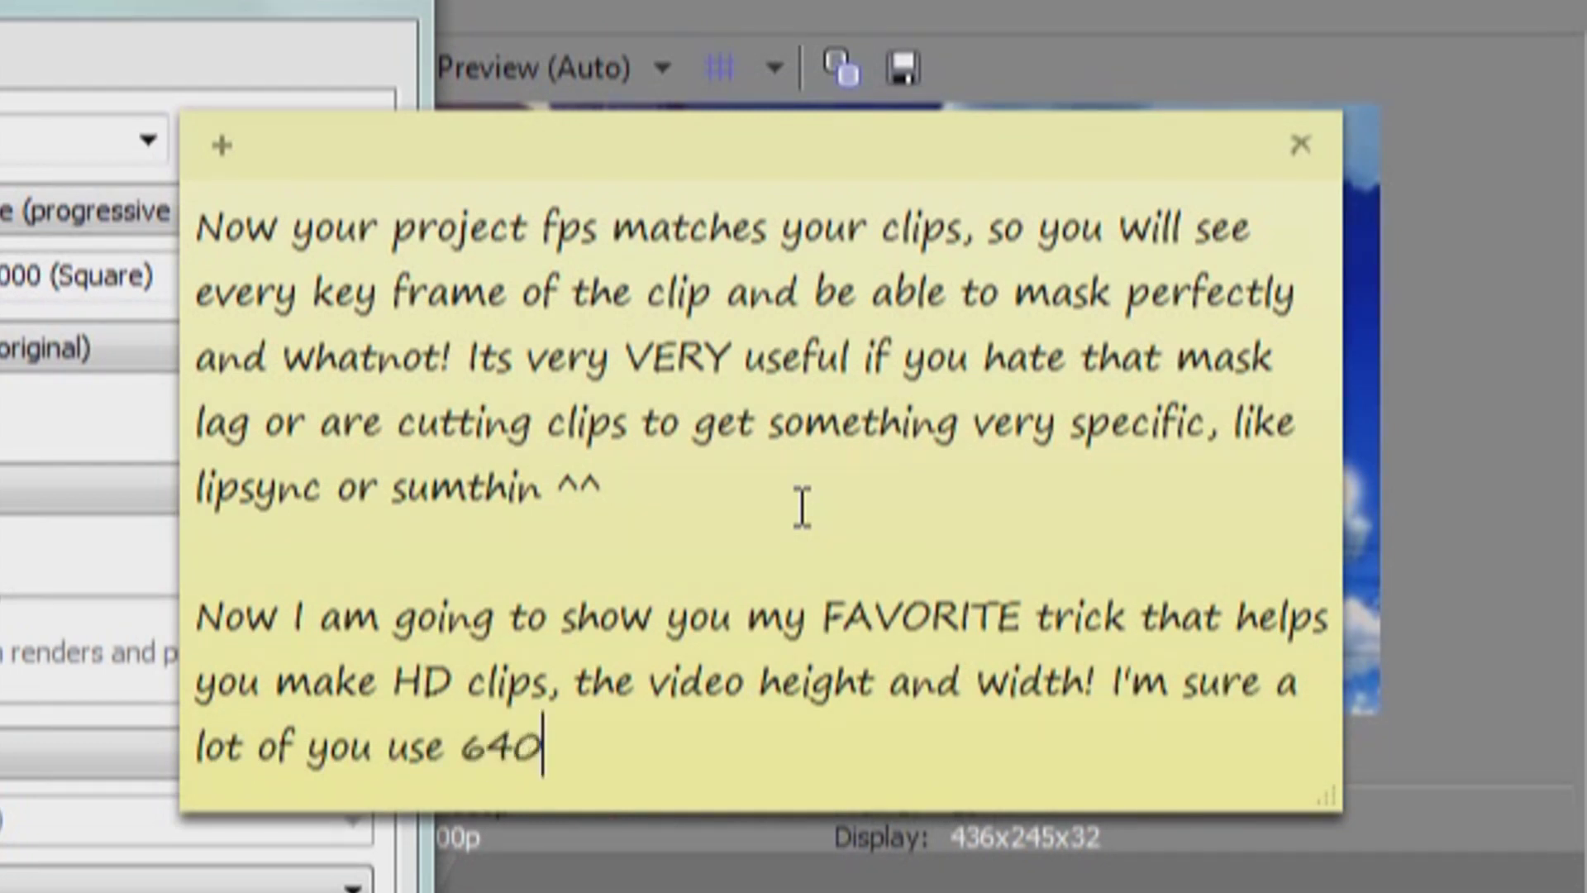
text(x3)
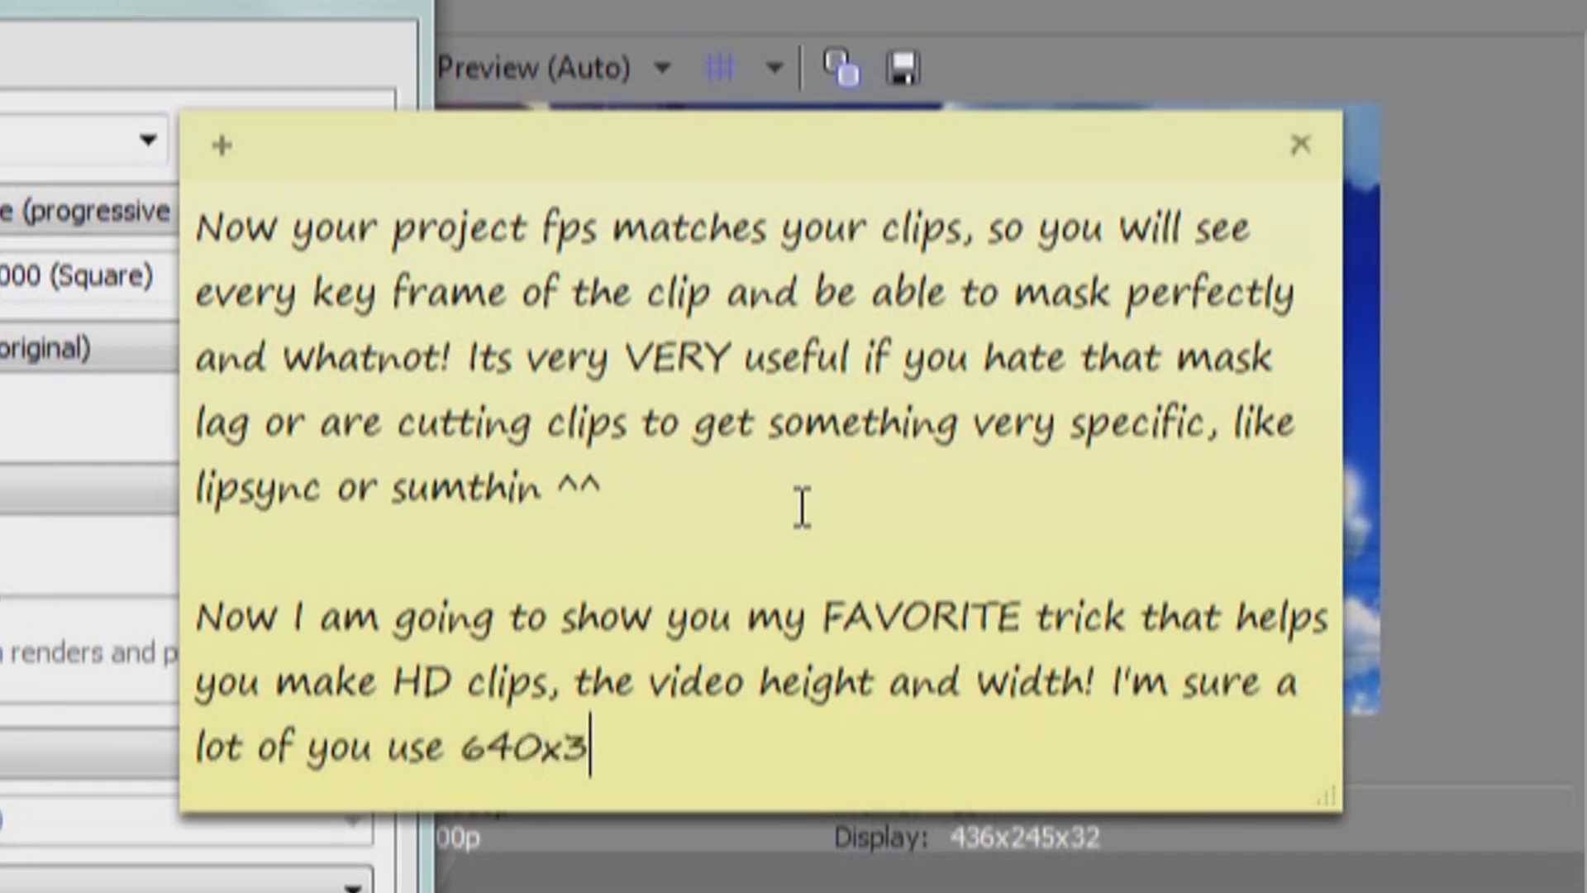
text(60 like I )
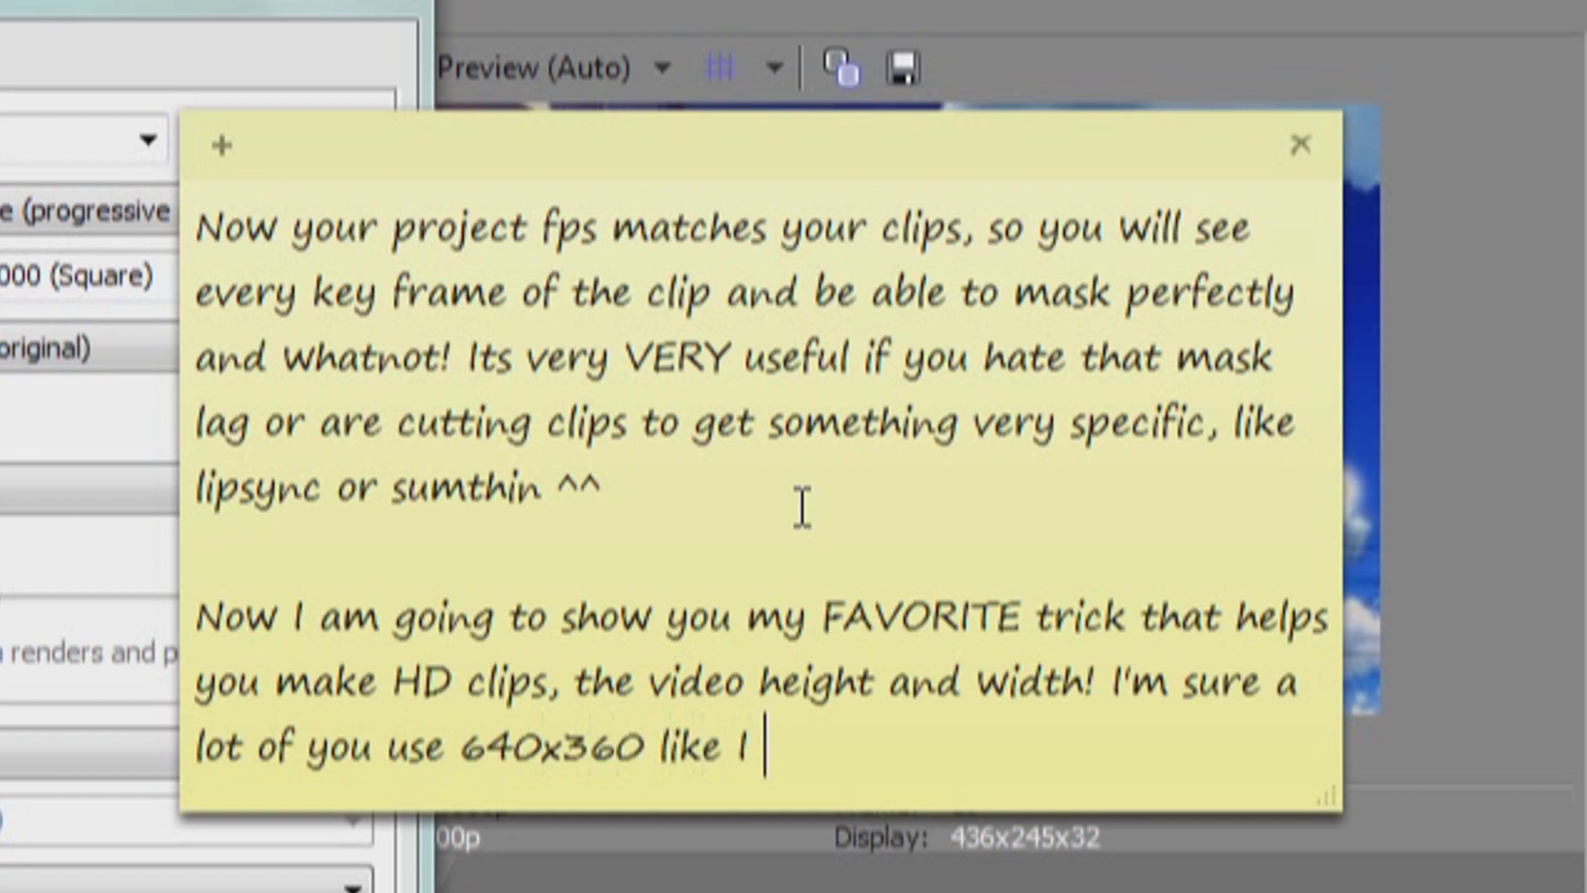
text(have )
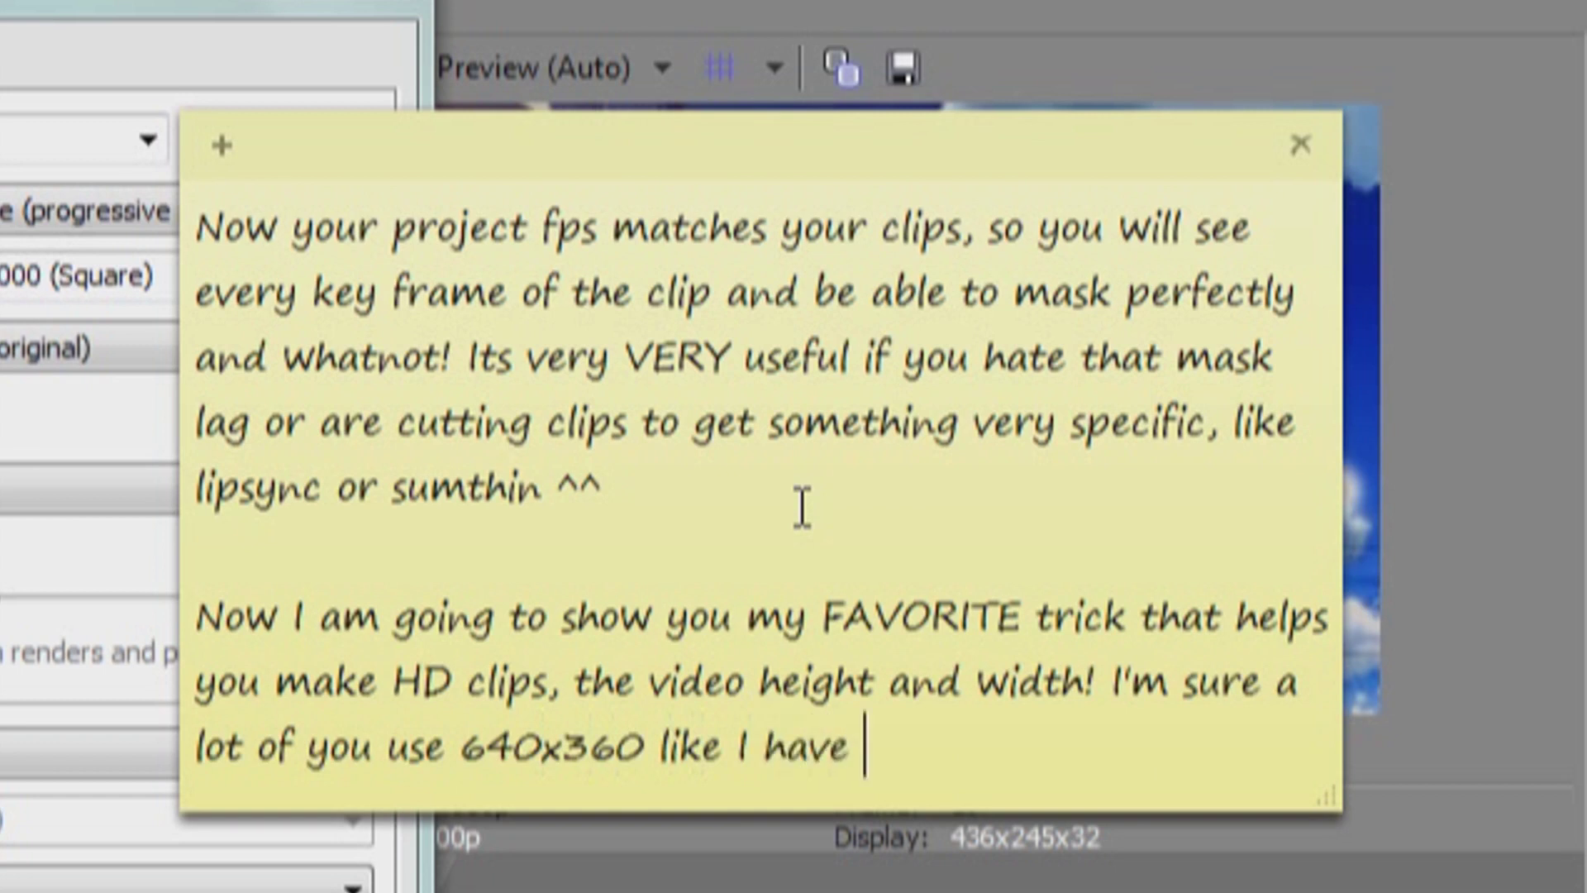
text(but )
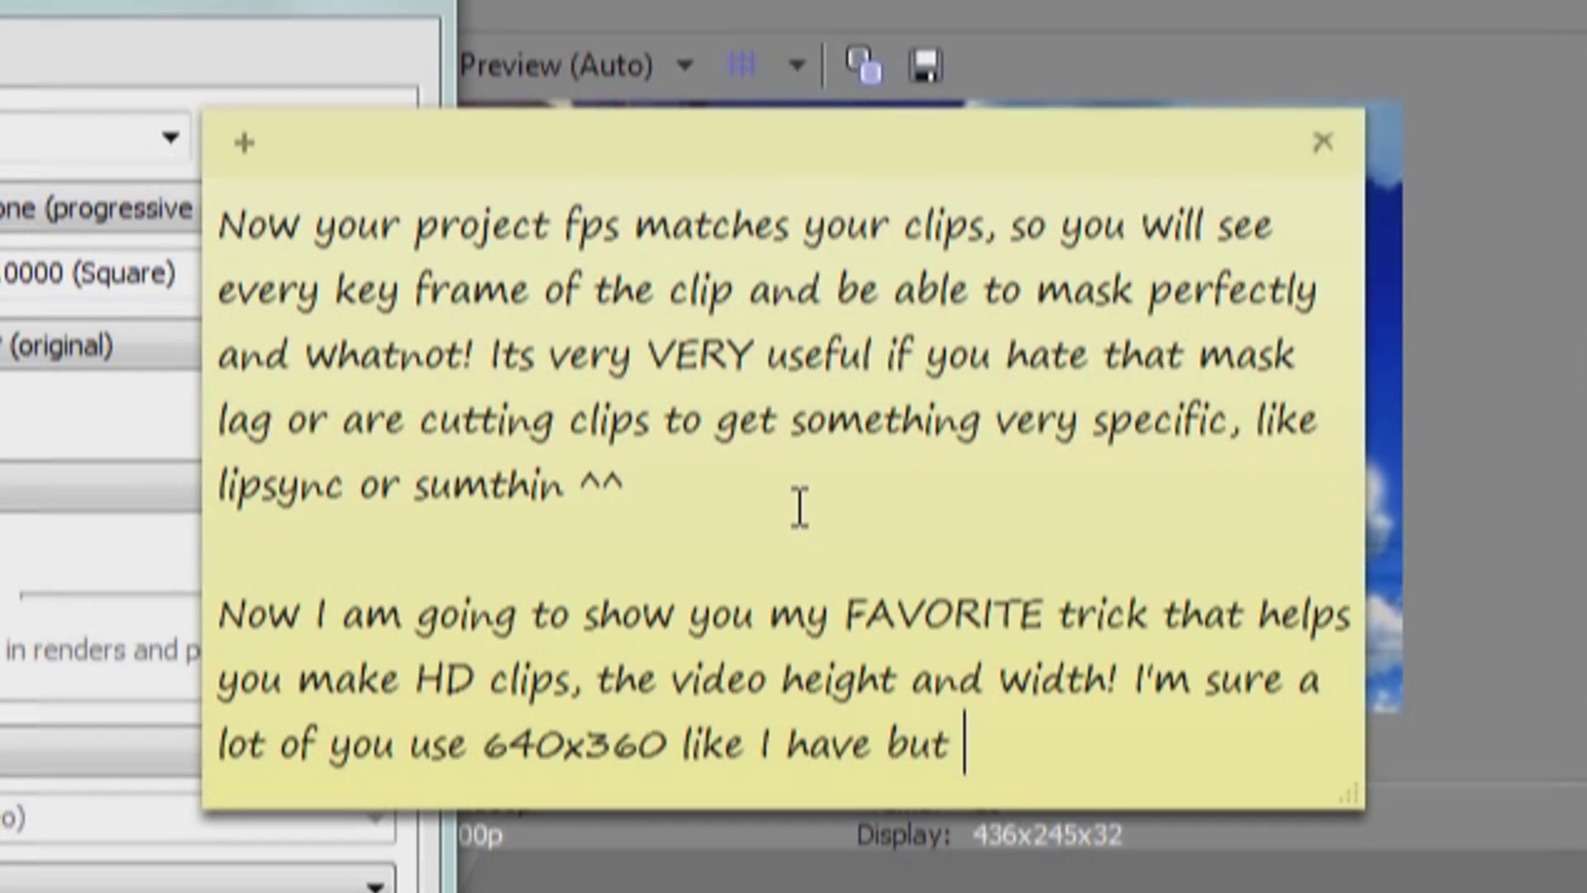
- Finish the note with "its actually really small..... trust me, you want something bigger!" and delete the note
text(its actually really small..)
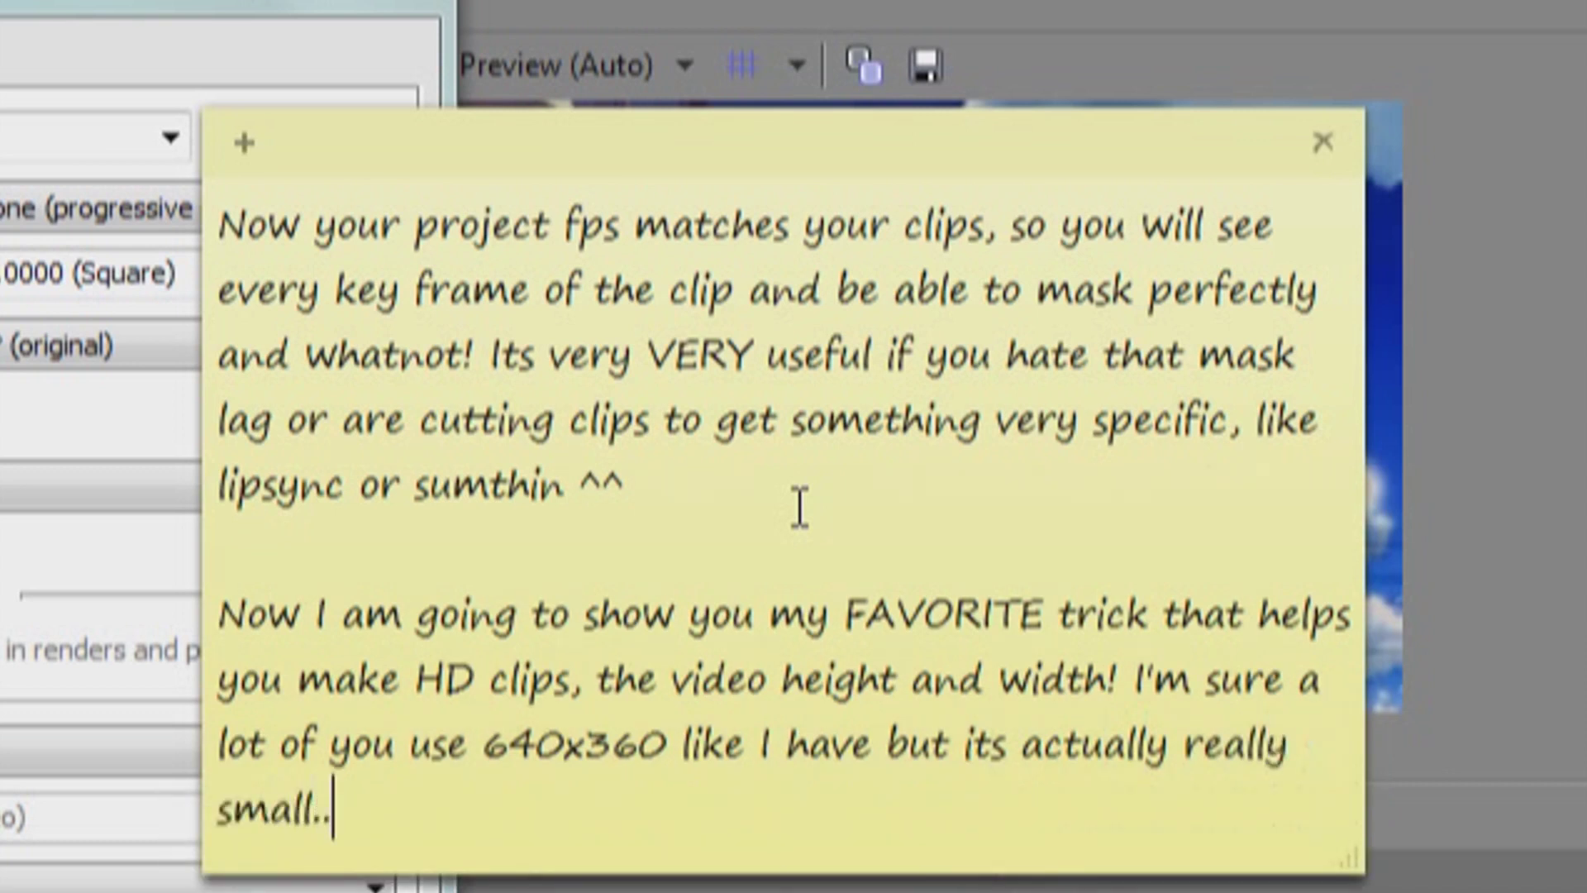
text(... trus)
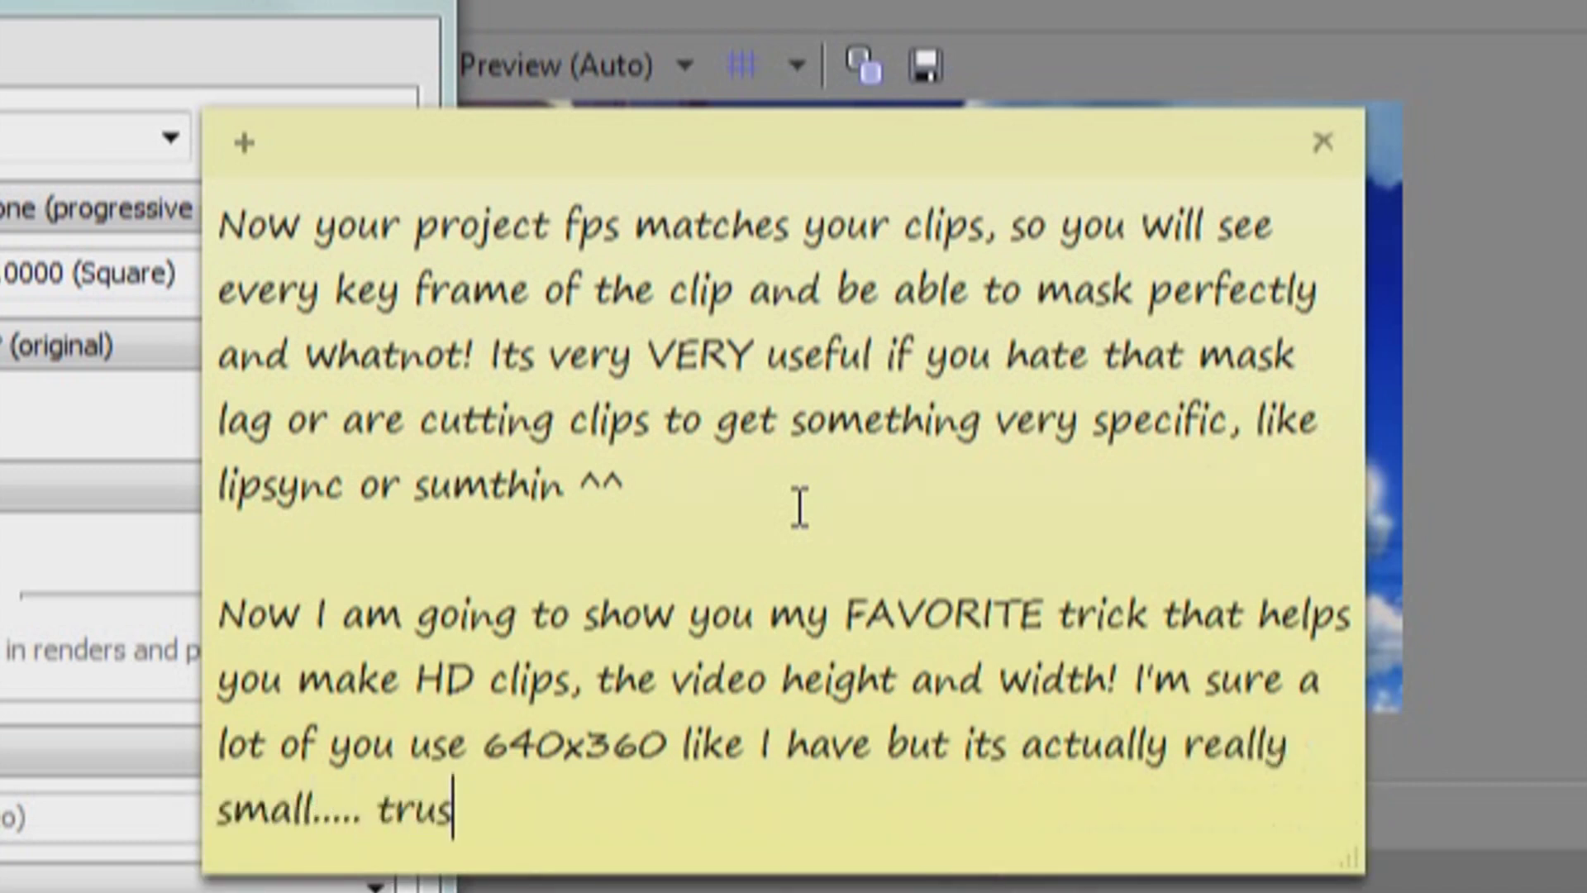
text(t me, you Want somet)
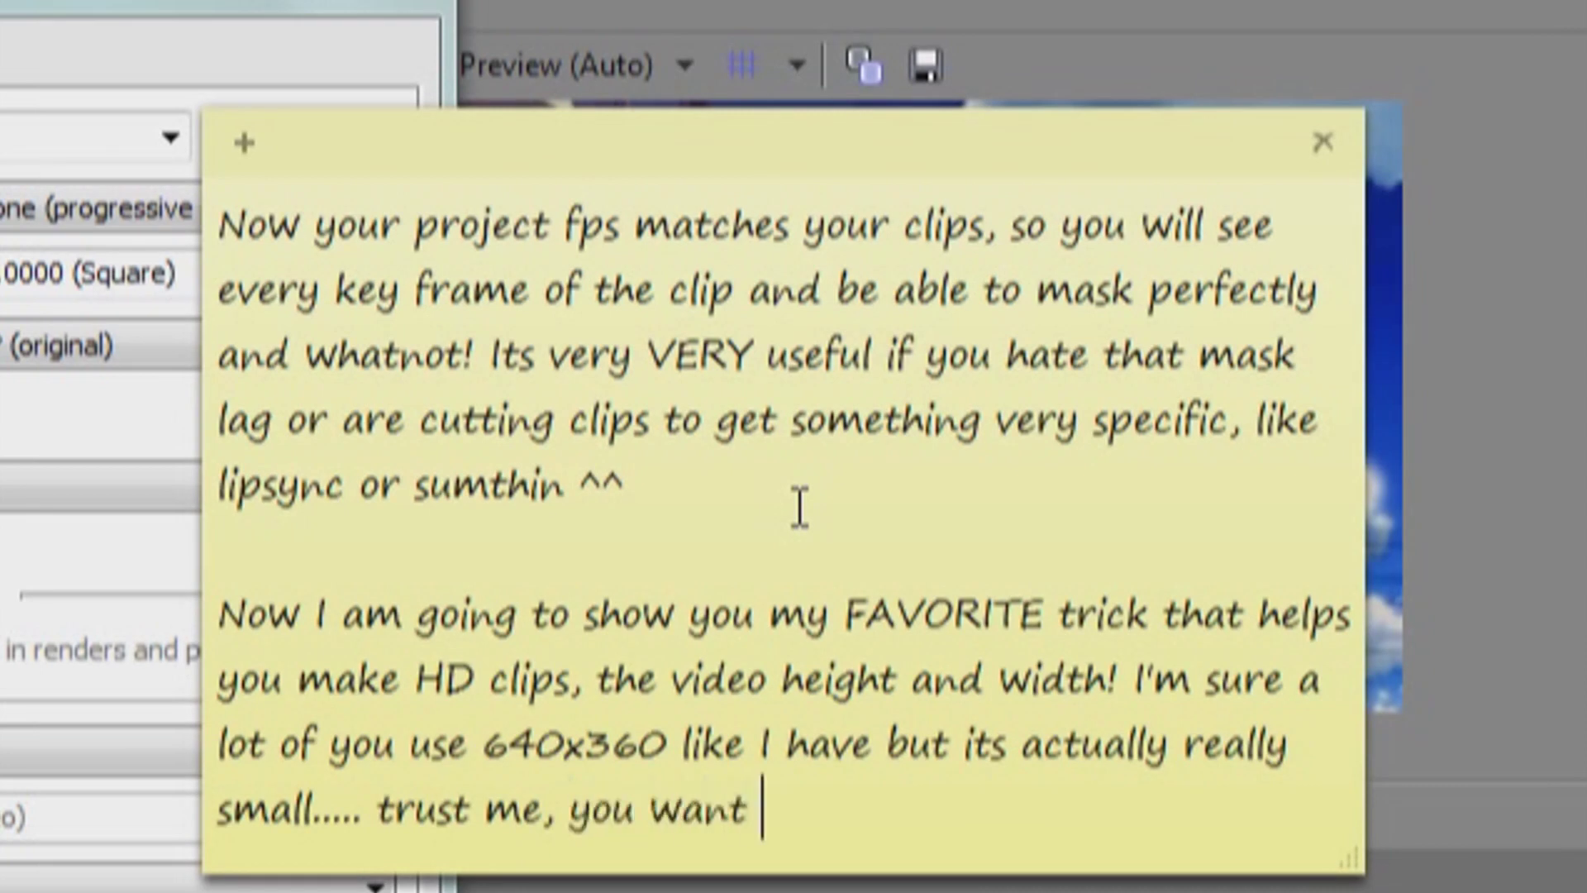
text(hing bigger!)
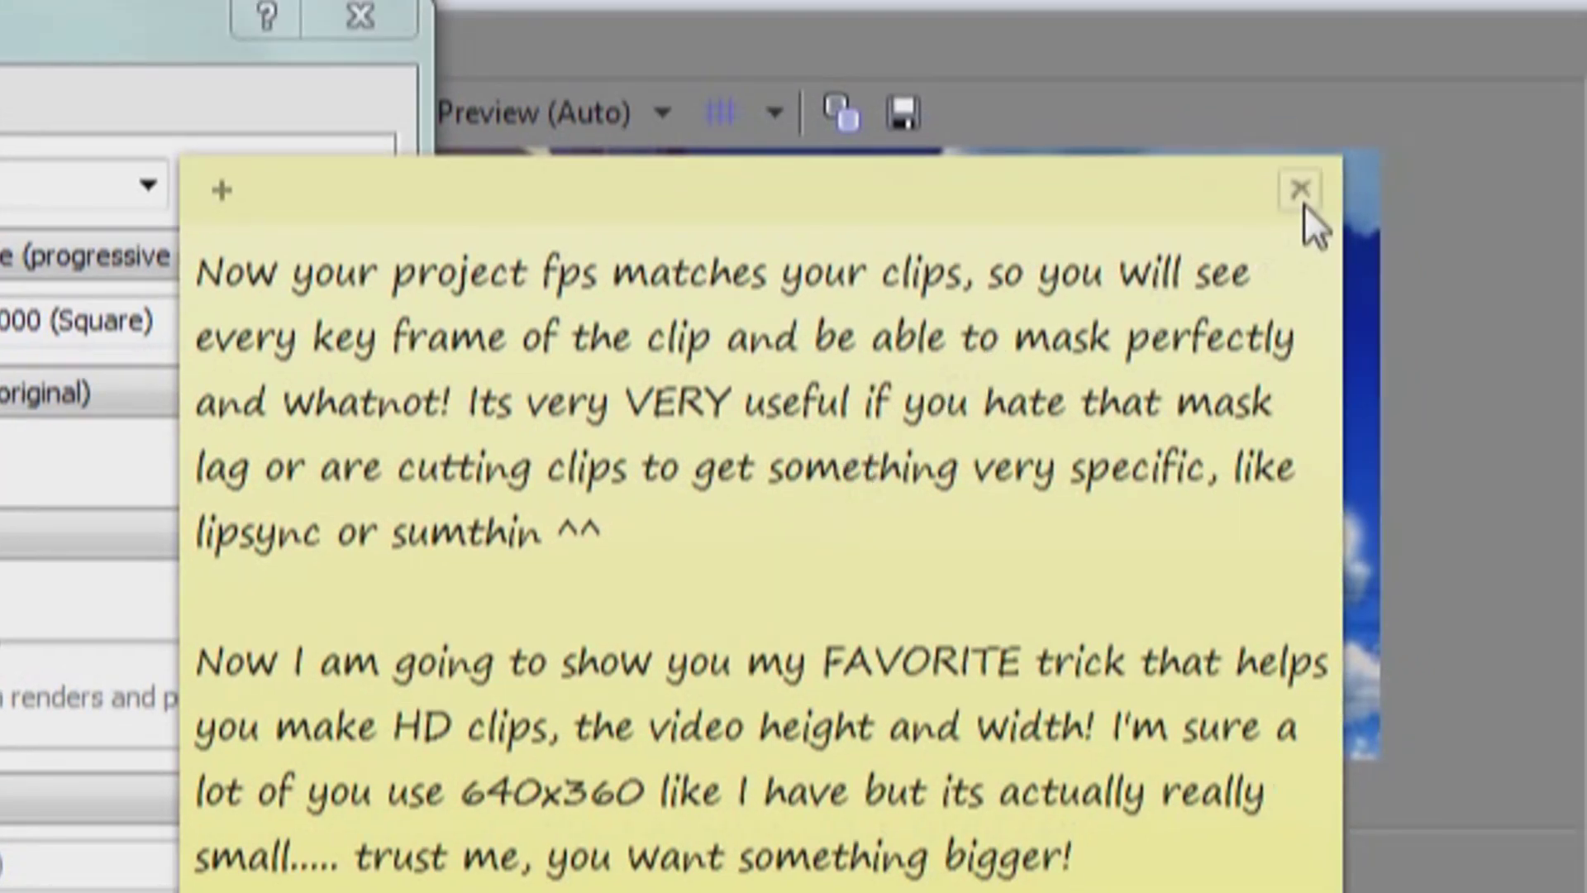
click(1302, 202)
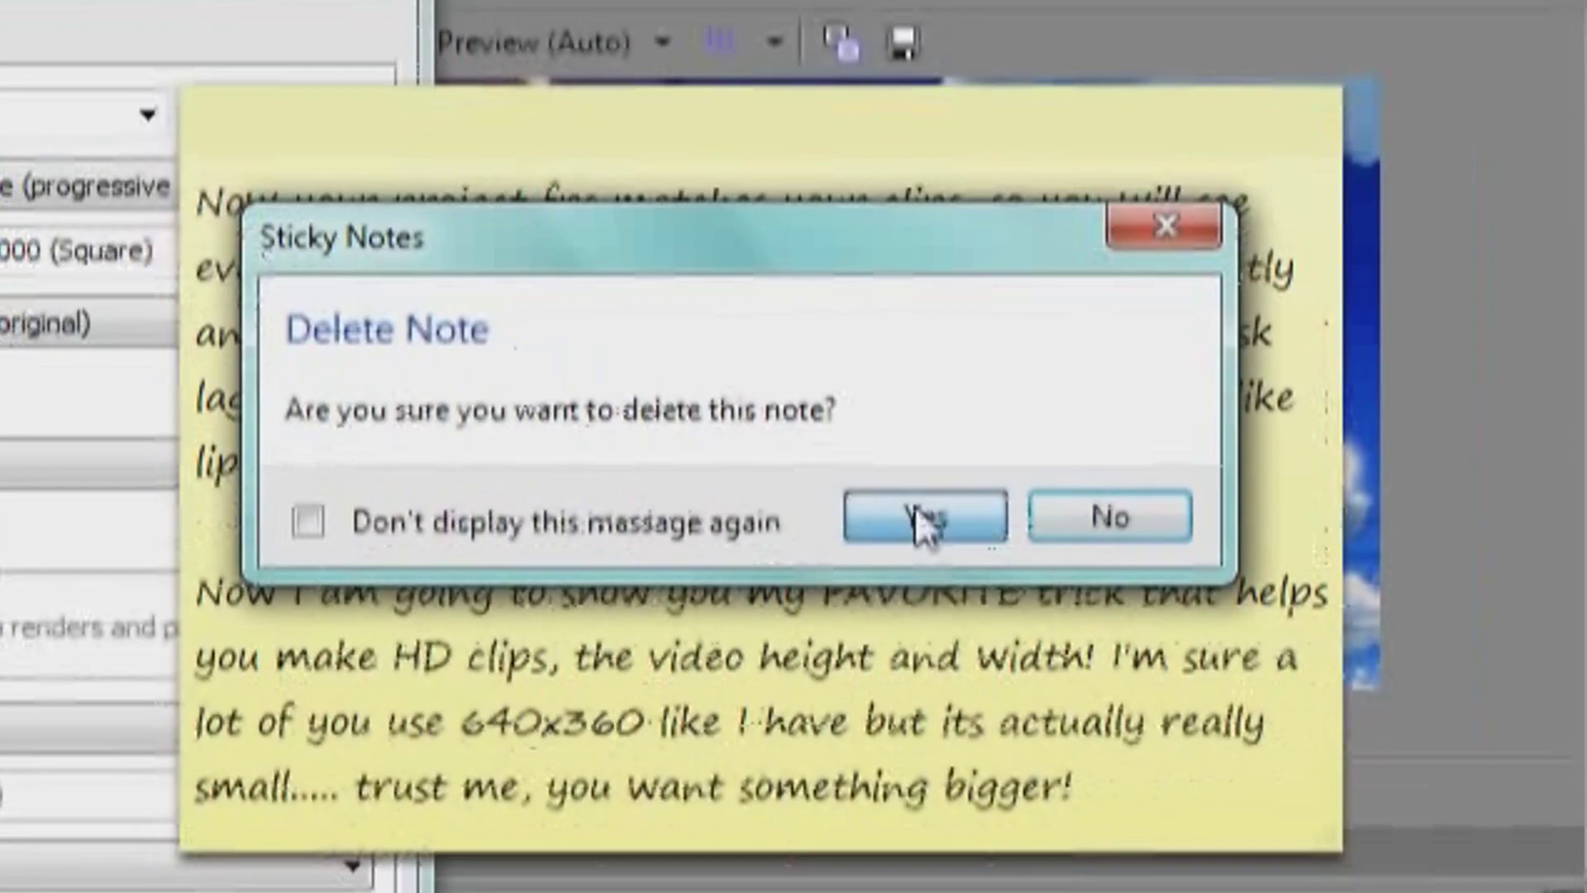
click(1030, 587)
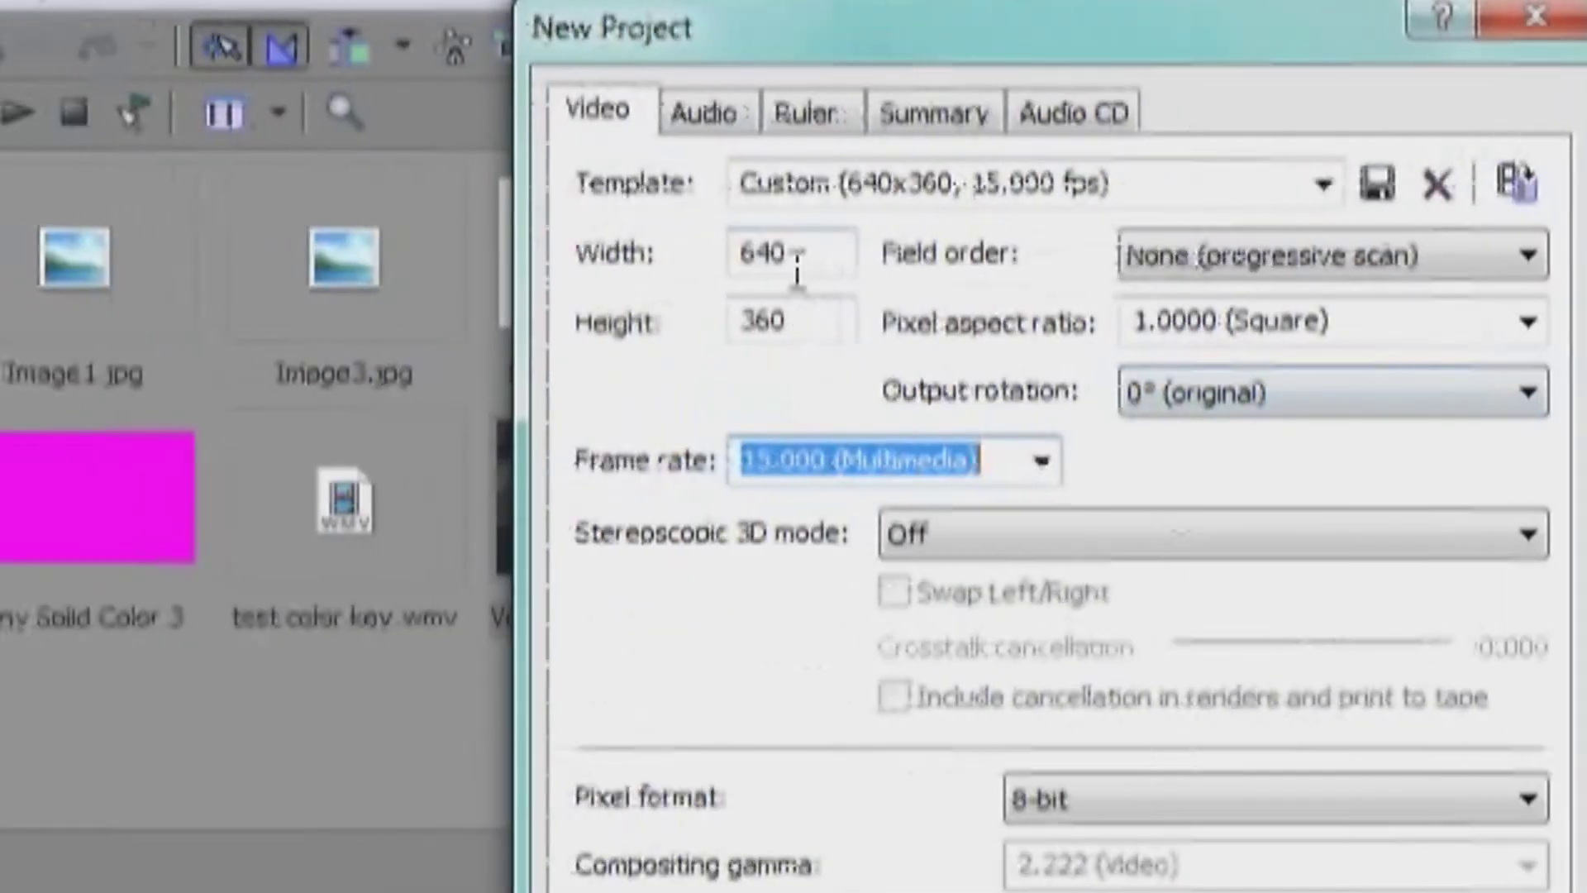
- Set the new project's video width to 1920 and its height to 1080
click(790, 258)
key(BackSpace)
key(BackSpace)
key(BackSpace)
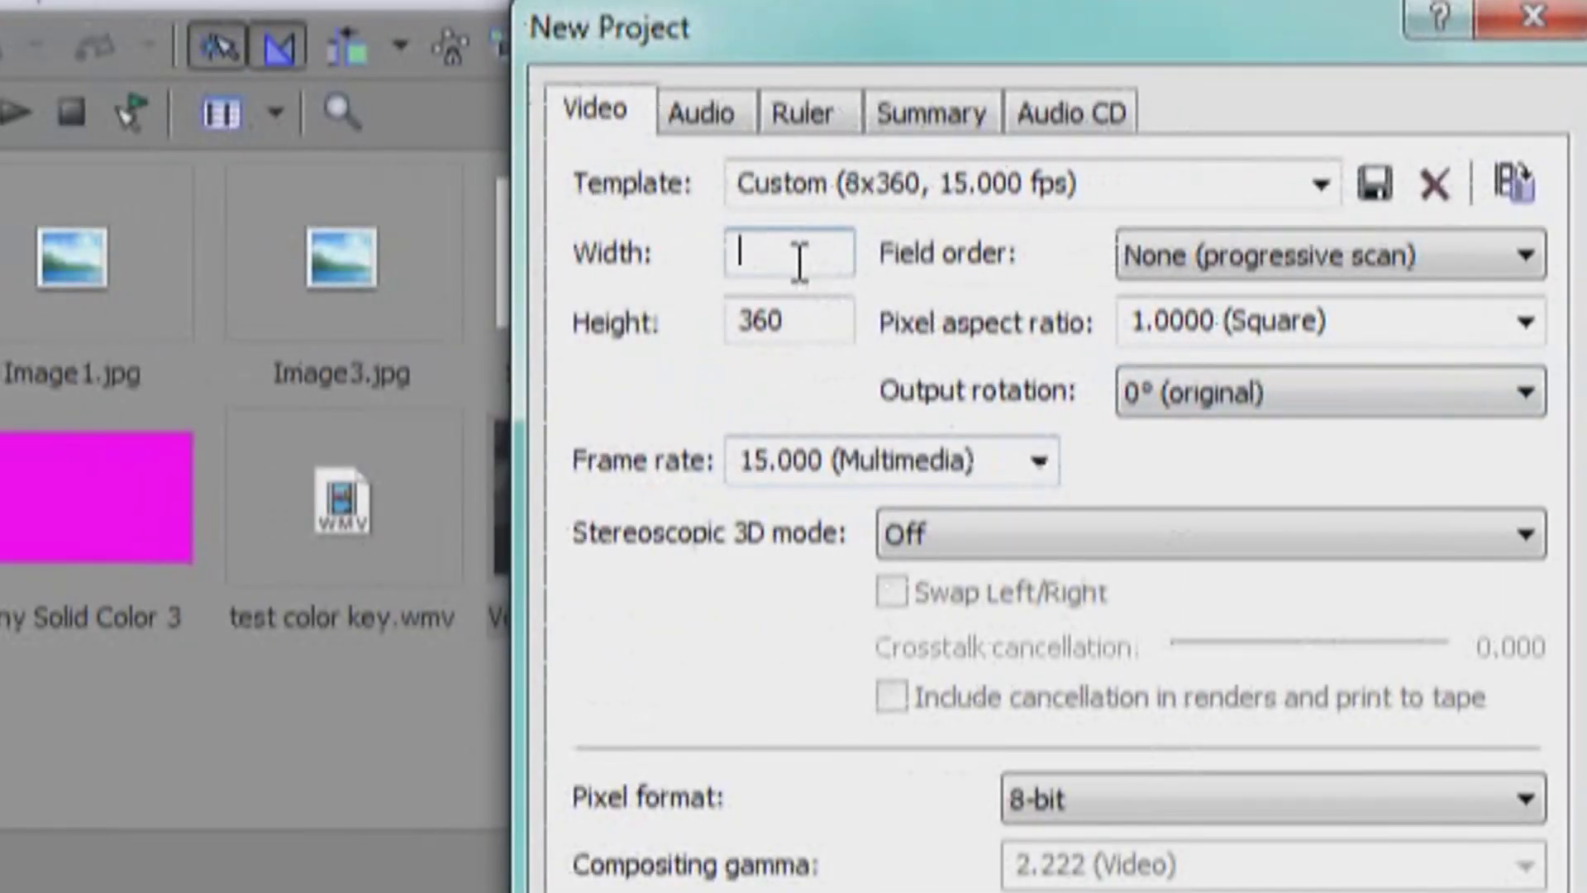
text(1920)
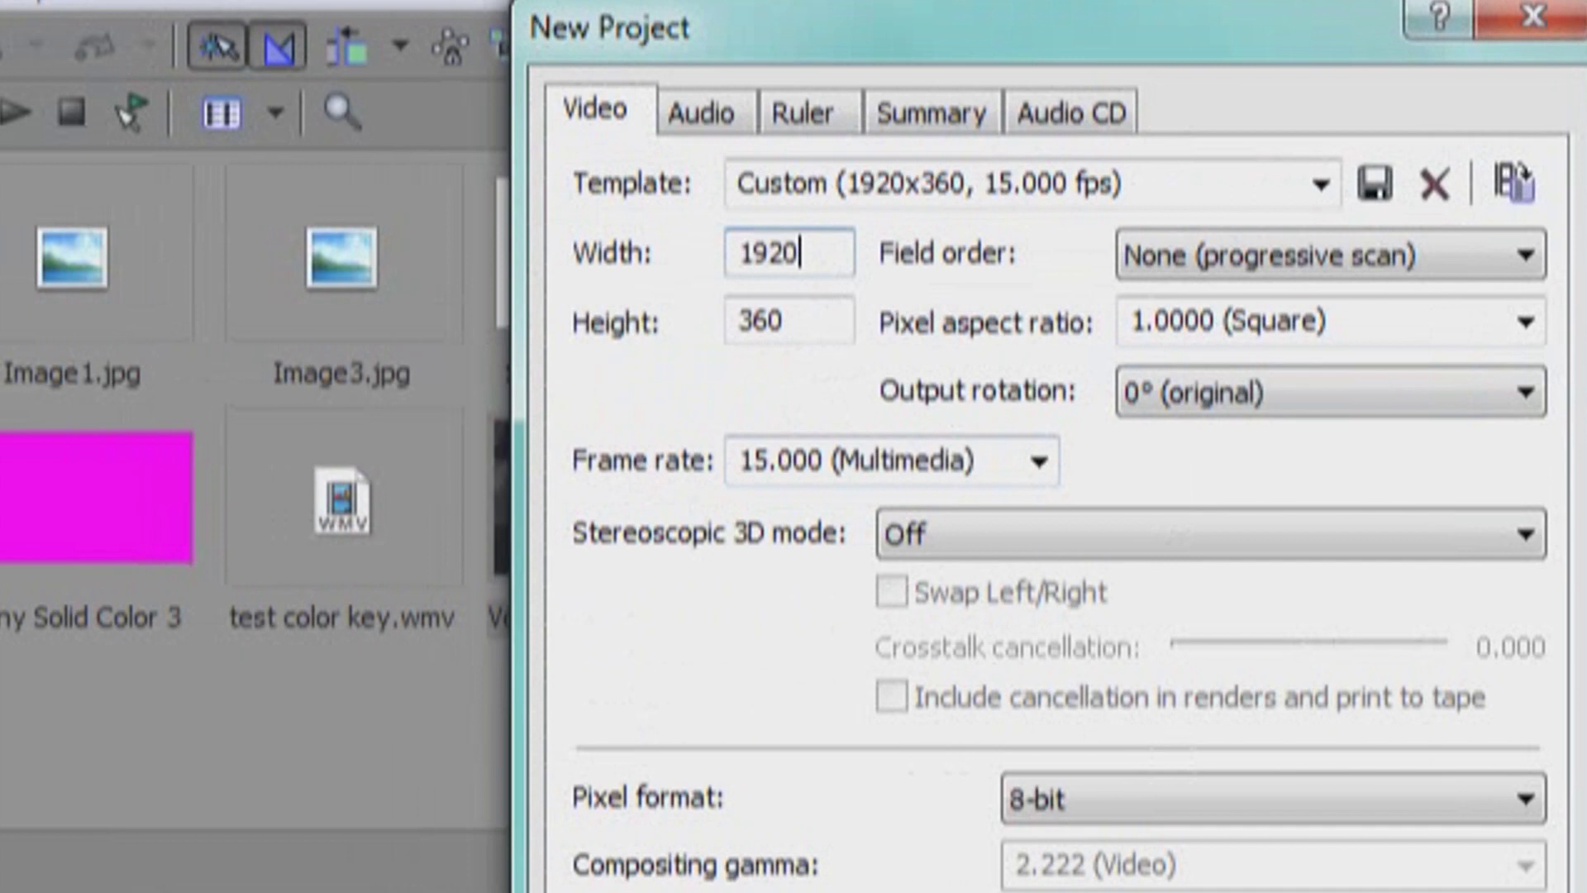
click(812, 323)
key(BackSpace)
key(BackSpace)
key(BackSpace)
text(1080)
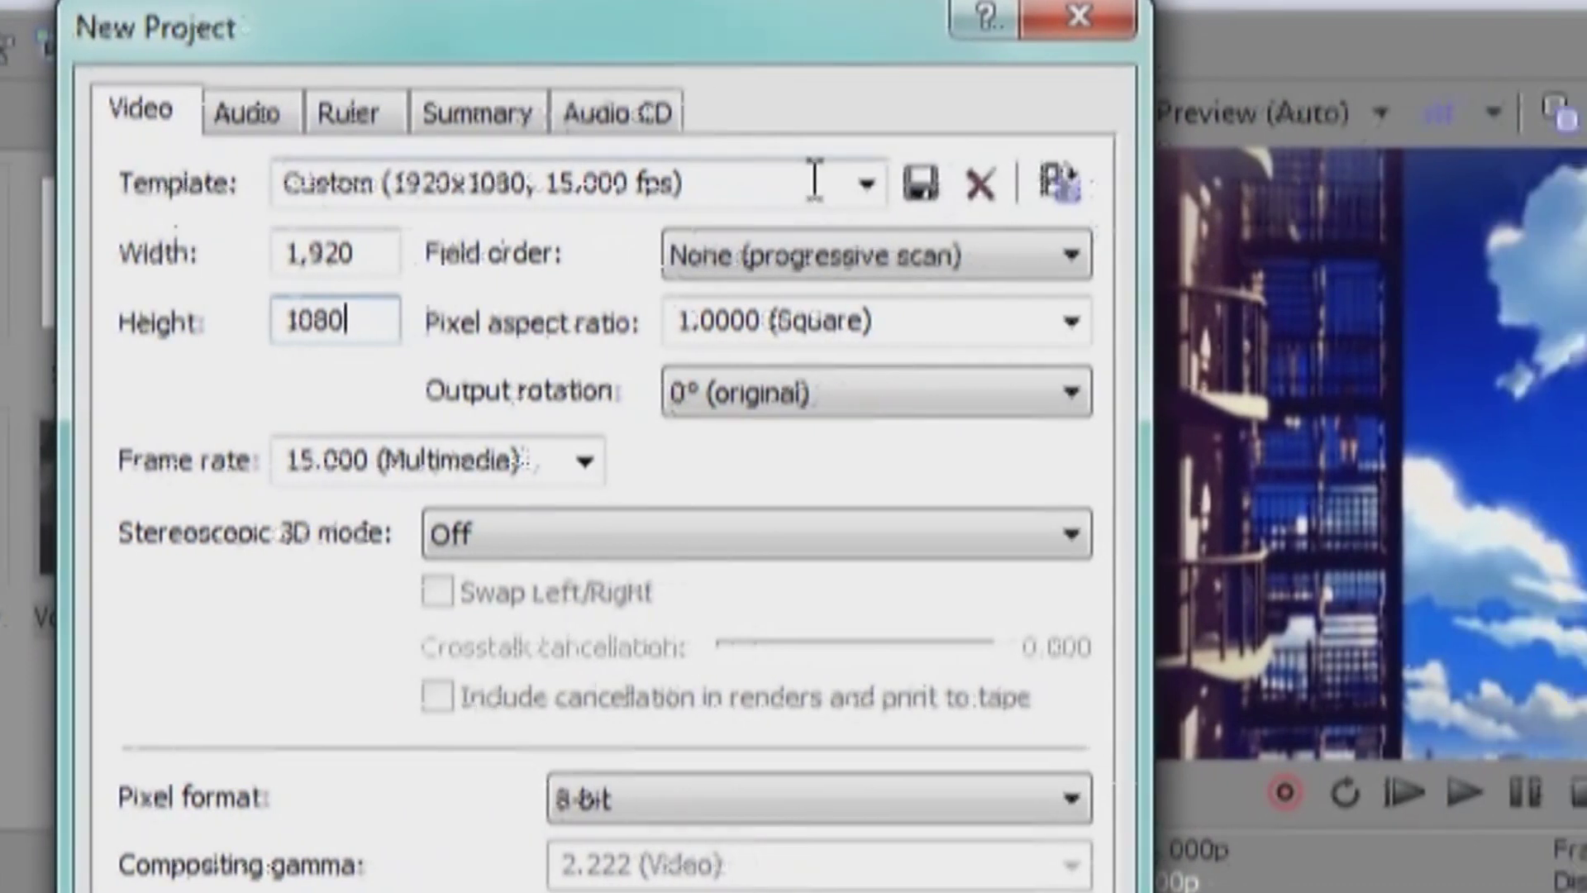
- Set the new project's full-resolution rendering quality to Best
click(1281, 184)
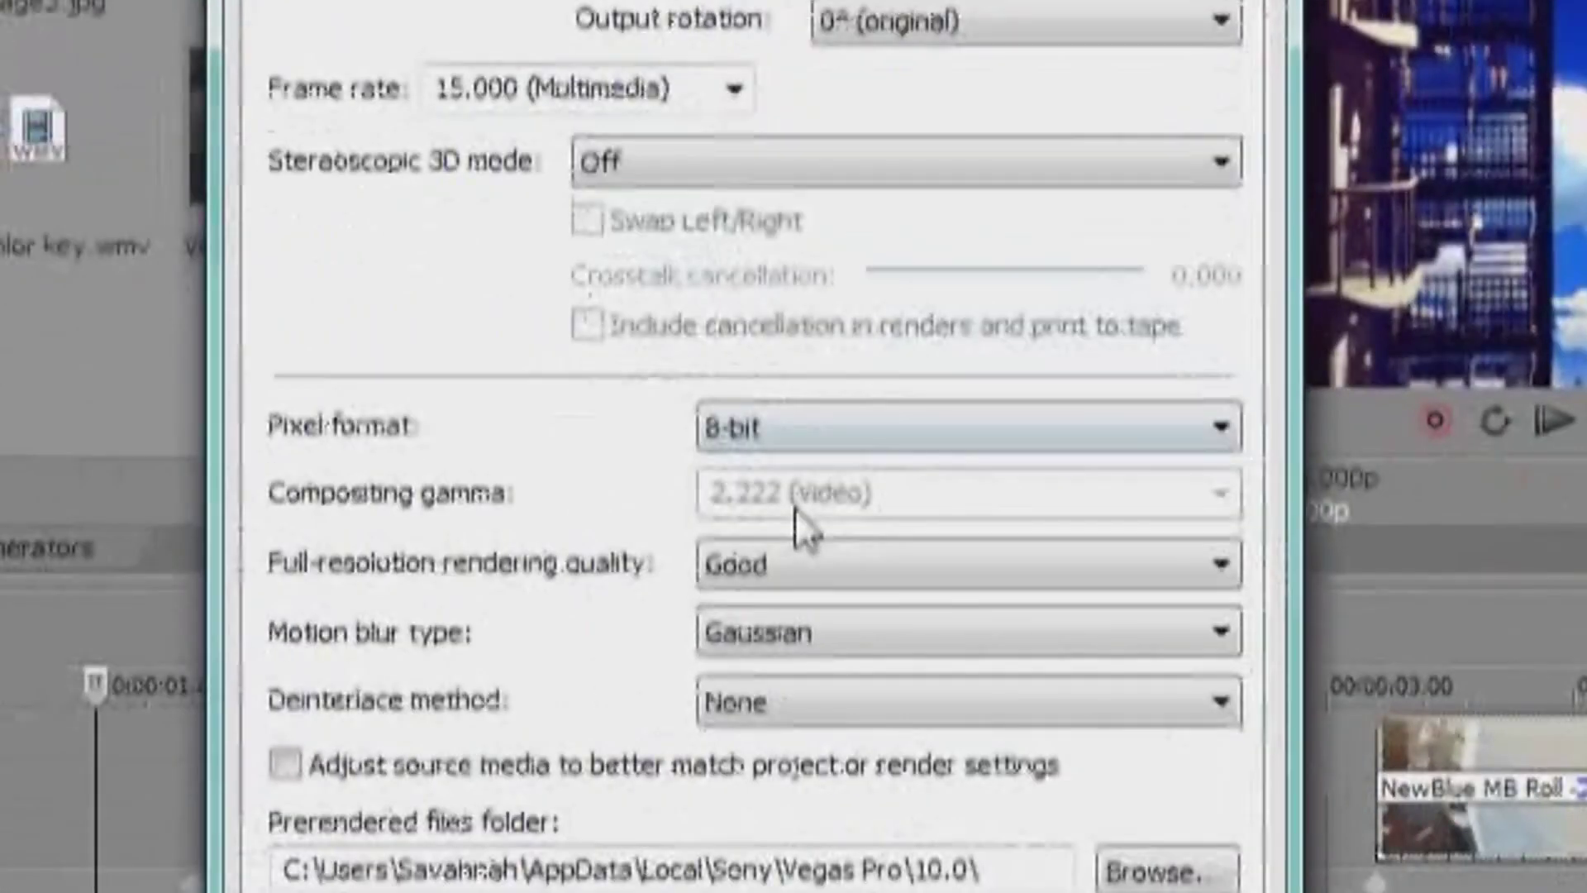
click(756, 566)
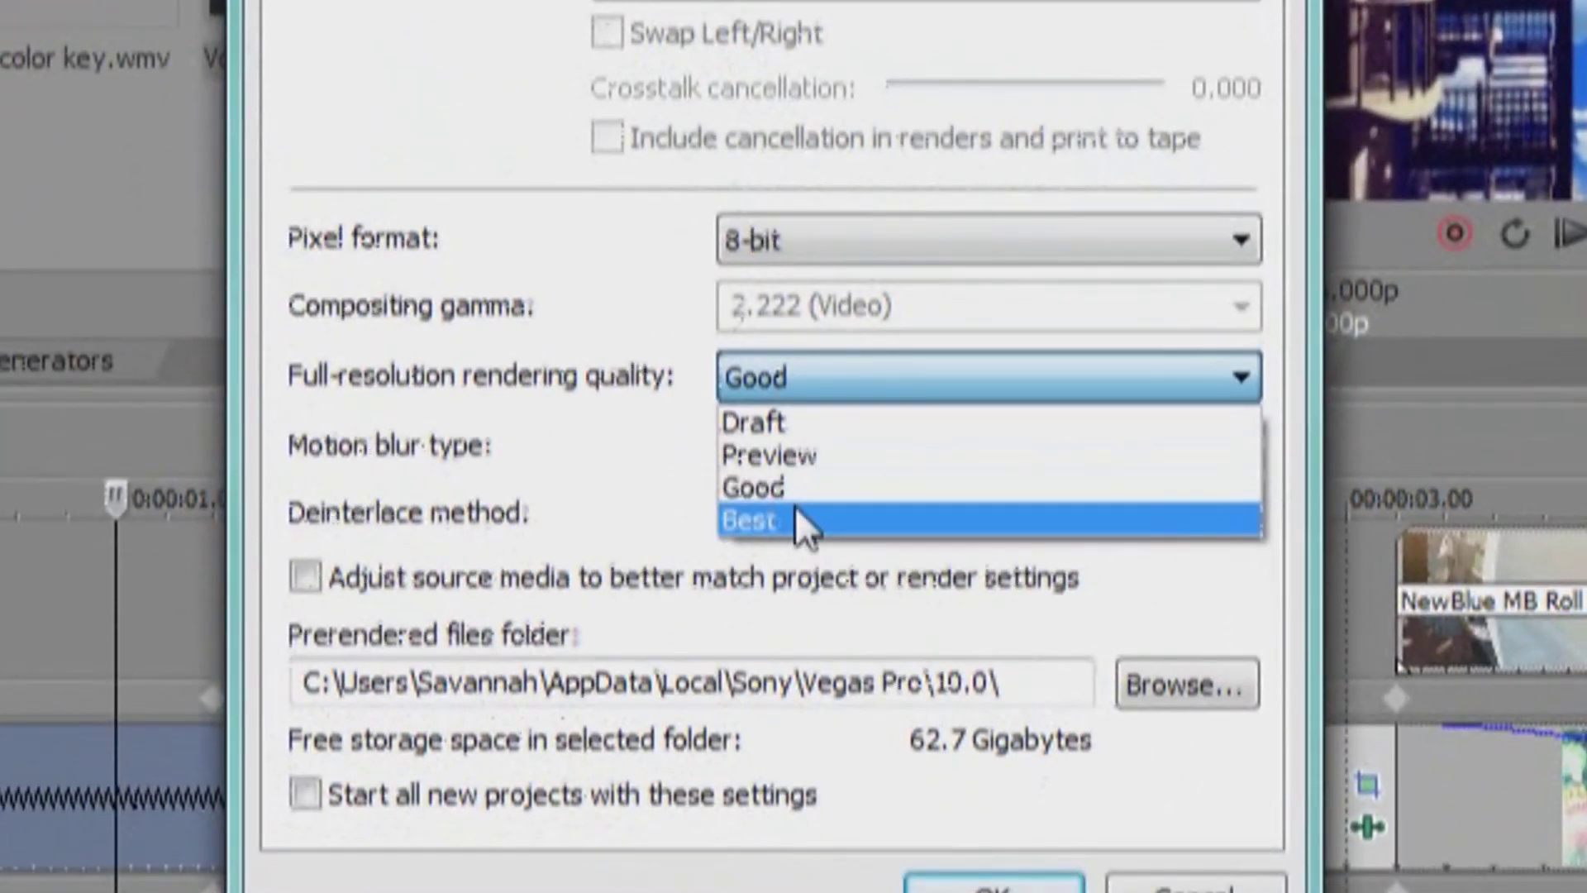
click(798, 528)
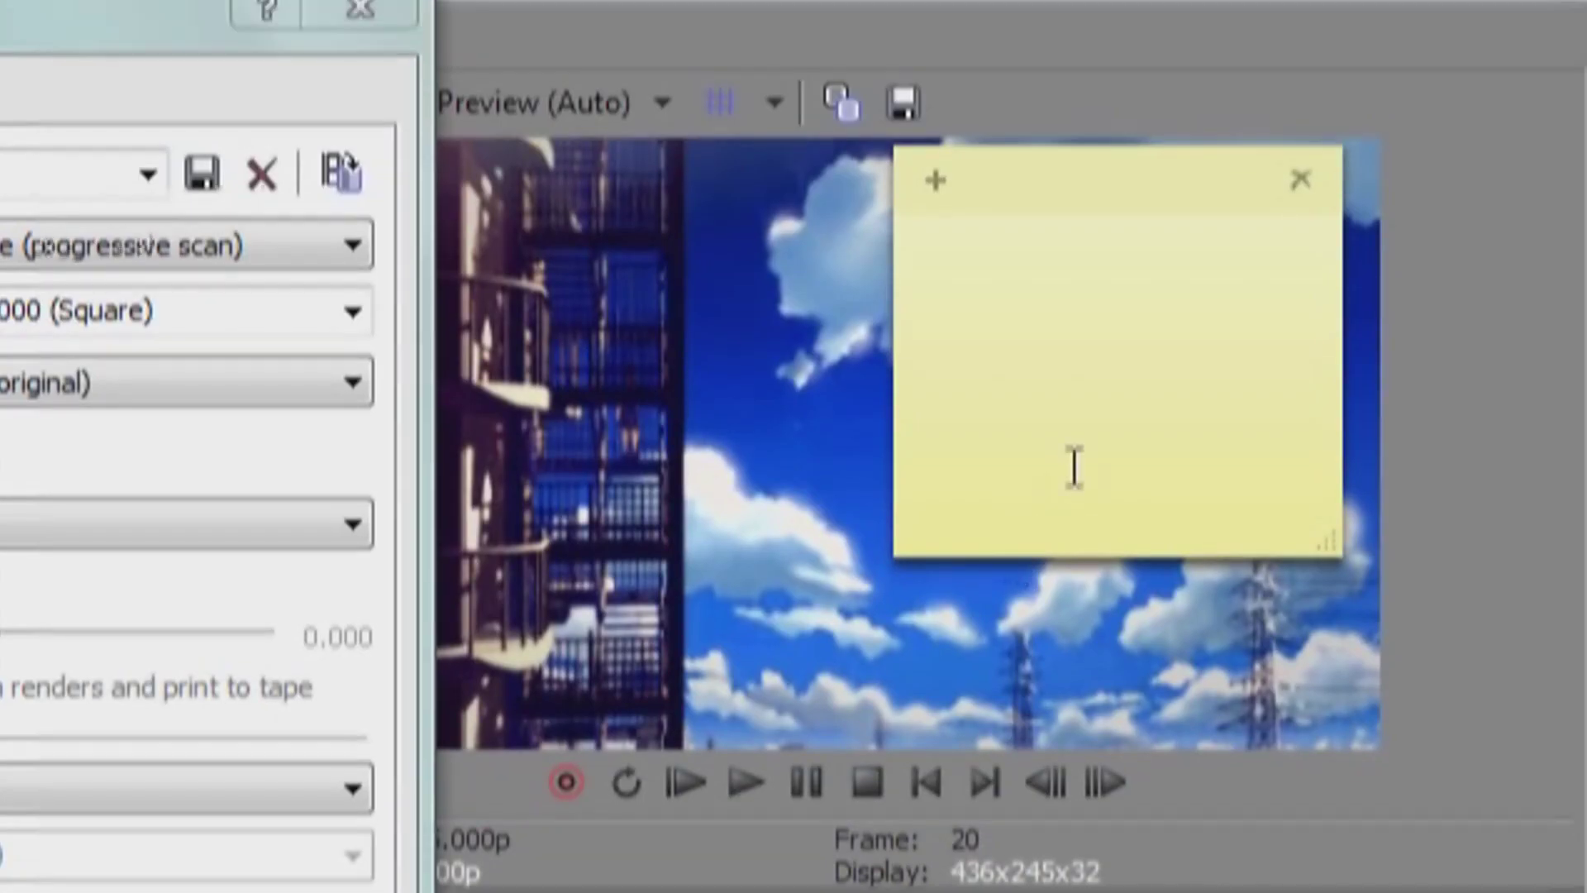
- Write "im not sure if that lil full resolution rendering quality thing does anything, but it sounds kind of important sooooo xDDDD" in the note
click(1075, 475)
text(im not sure if that lil )
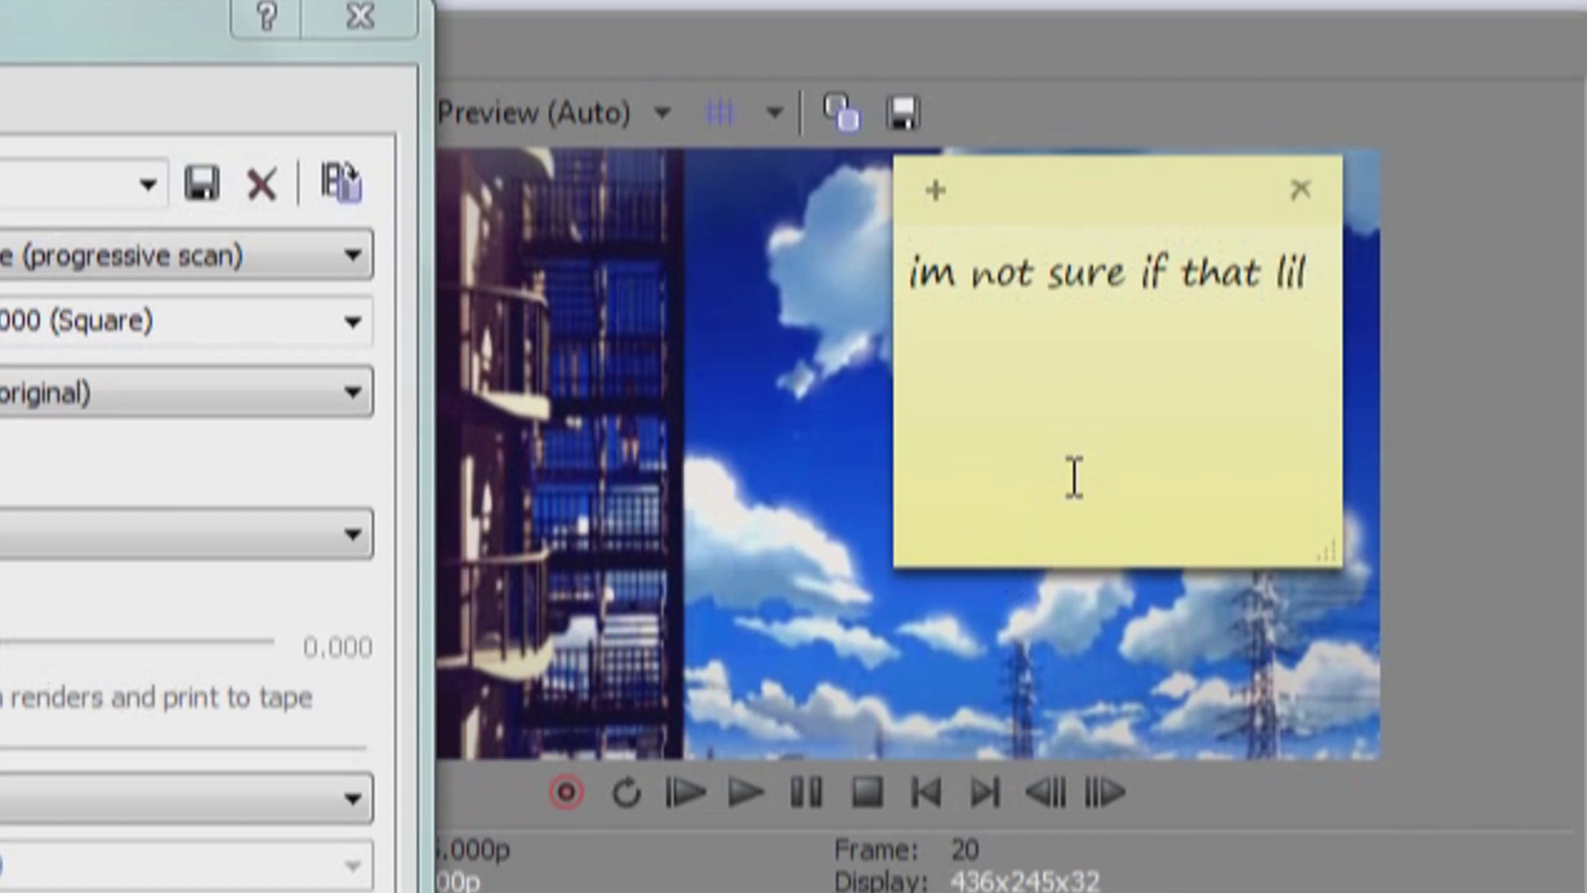
text(full re)
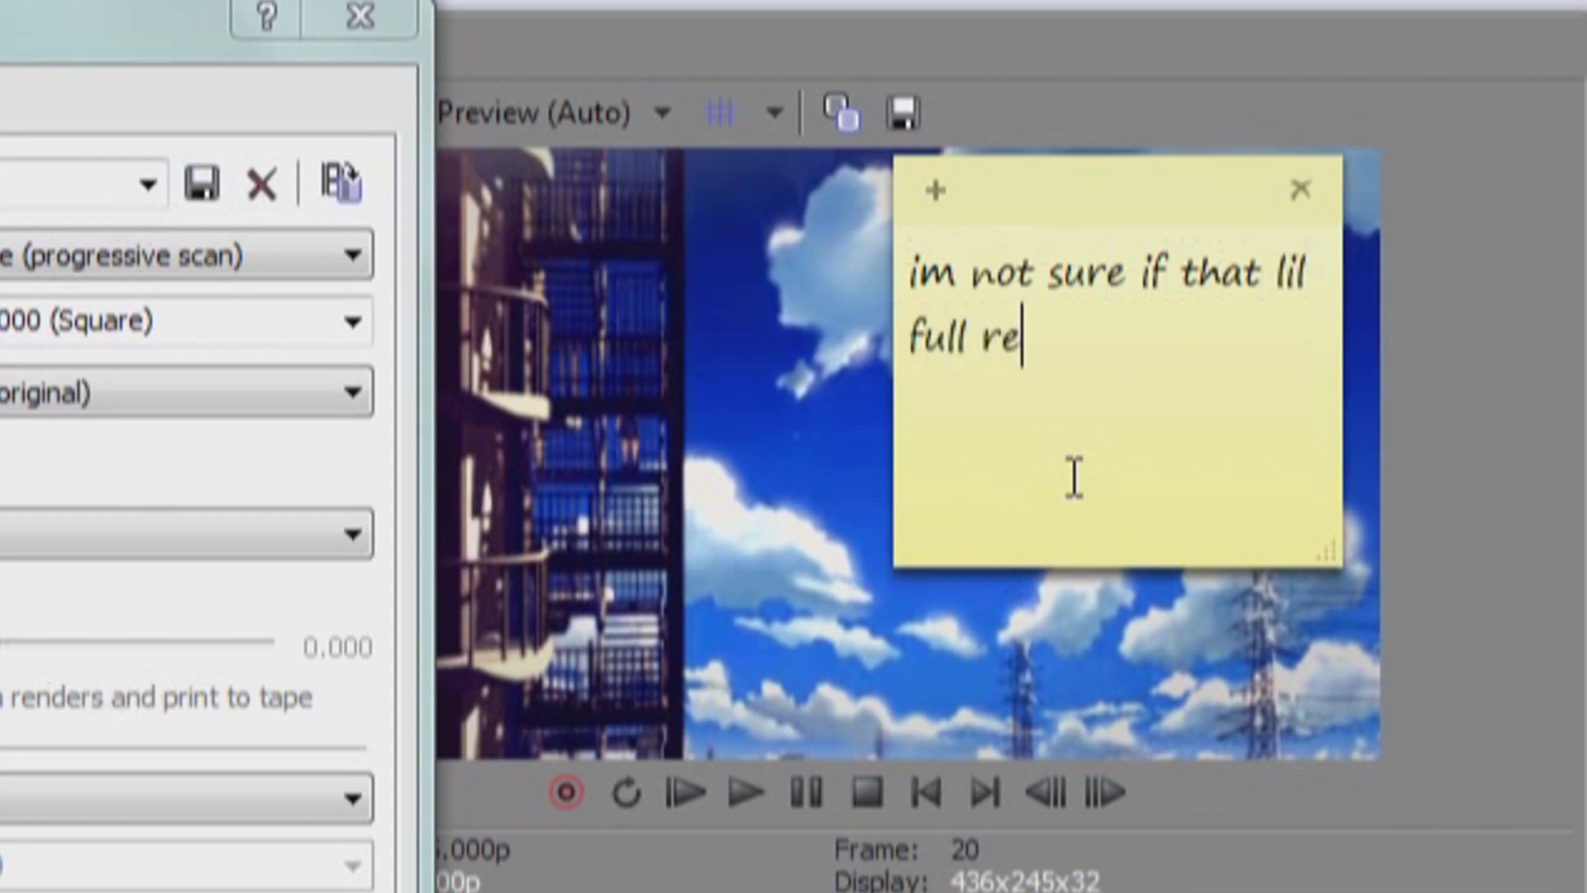
text(solution rendering)
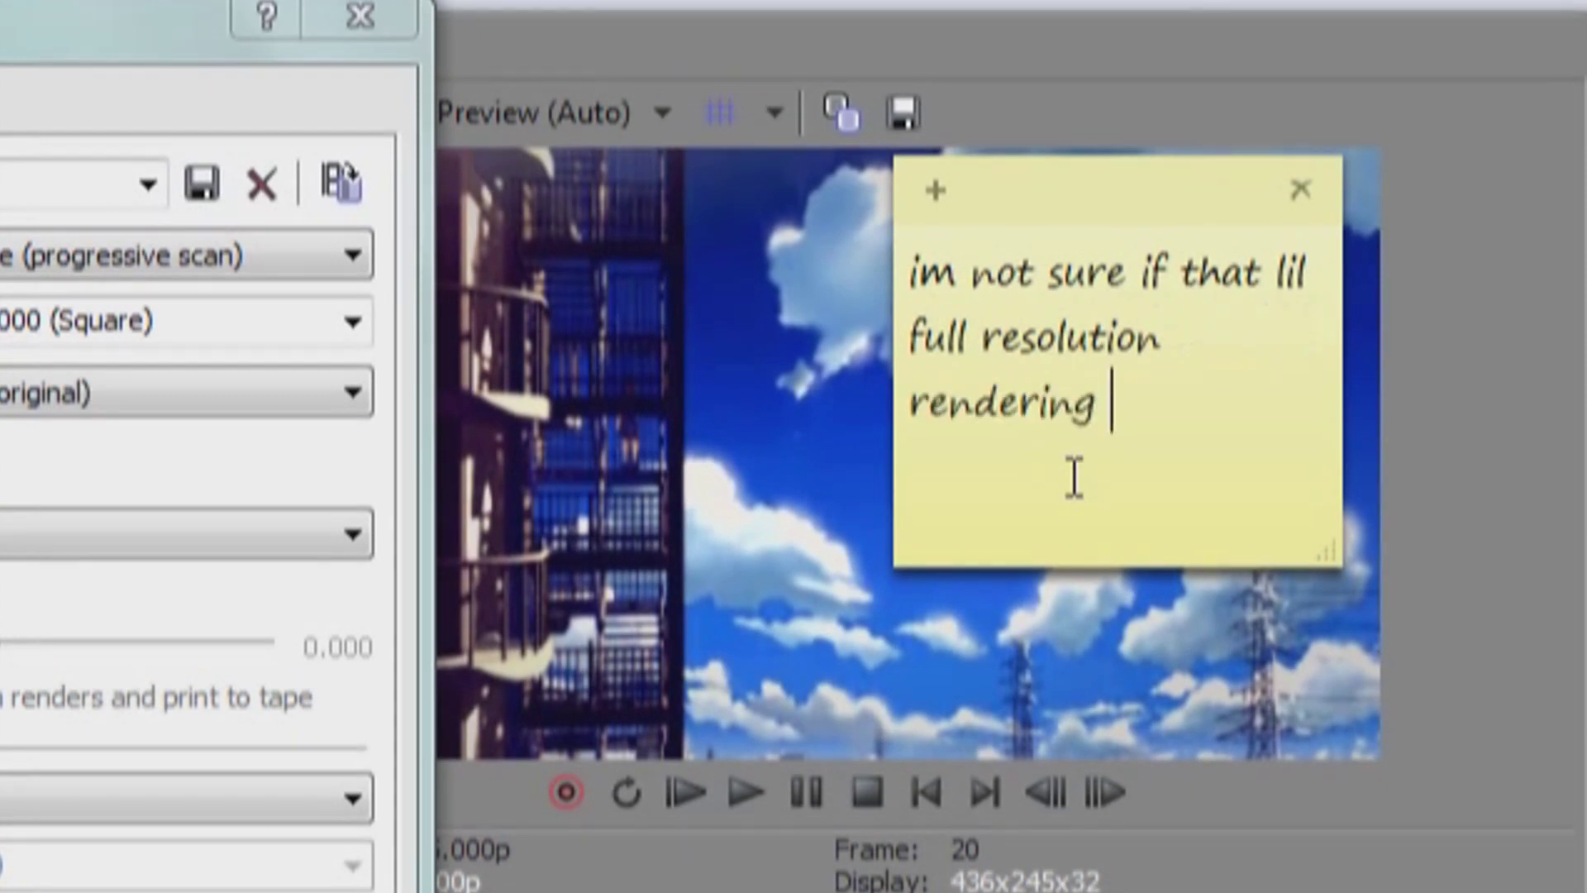
text( quality thing )
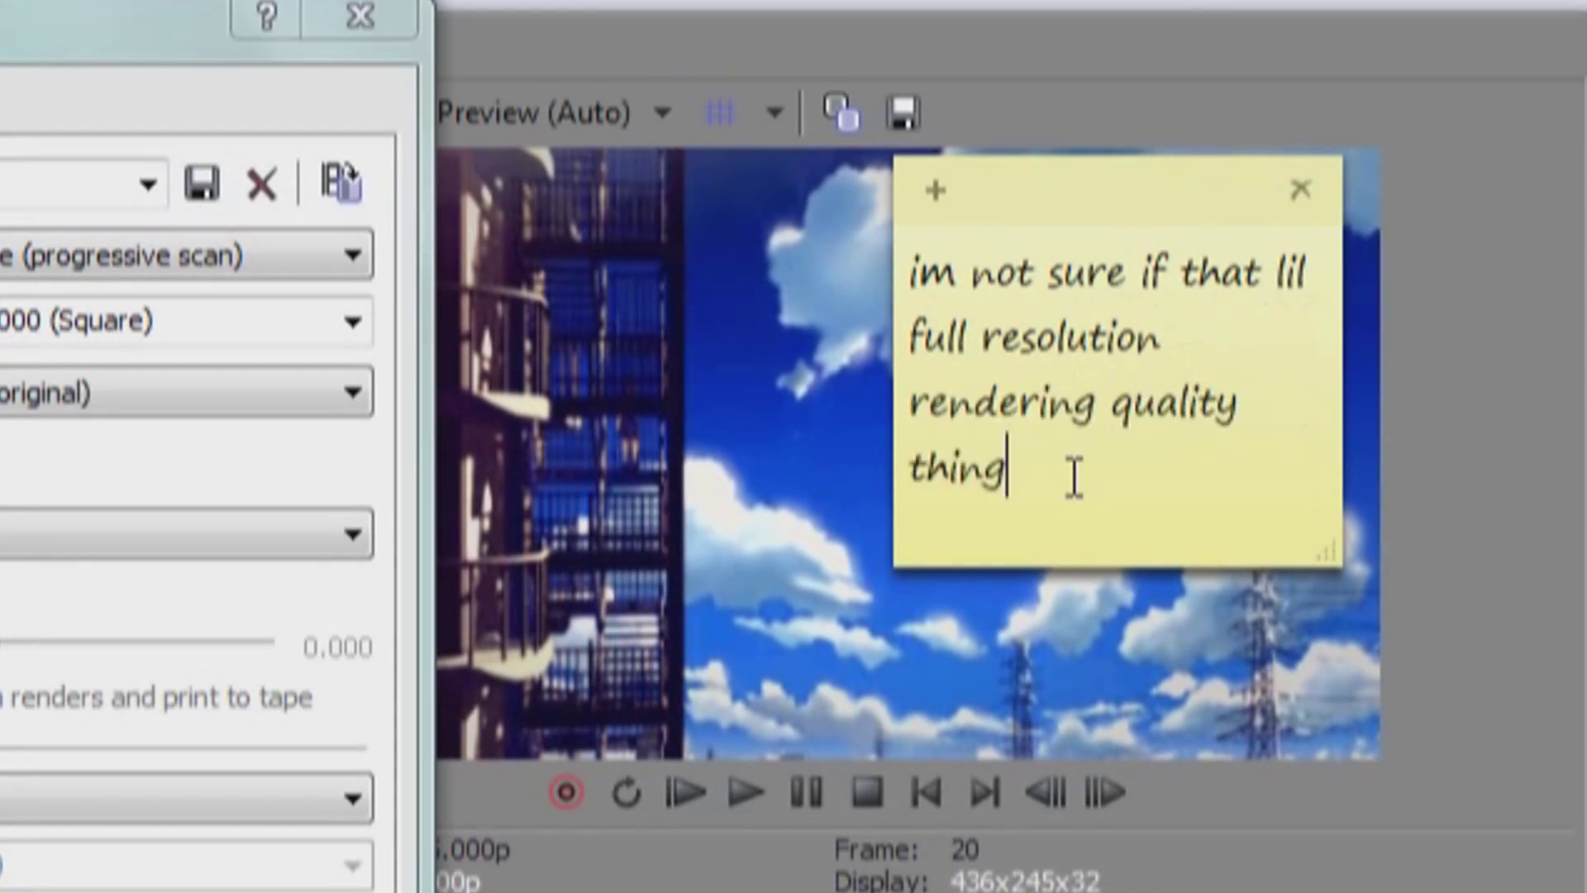
text(does anything, but it sounds kind of )
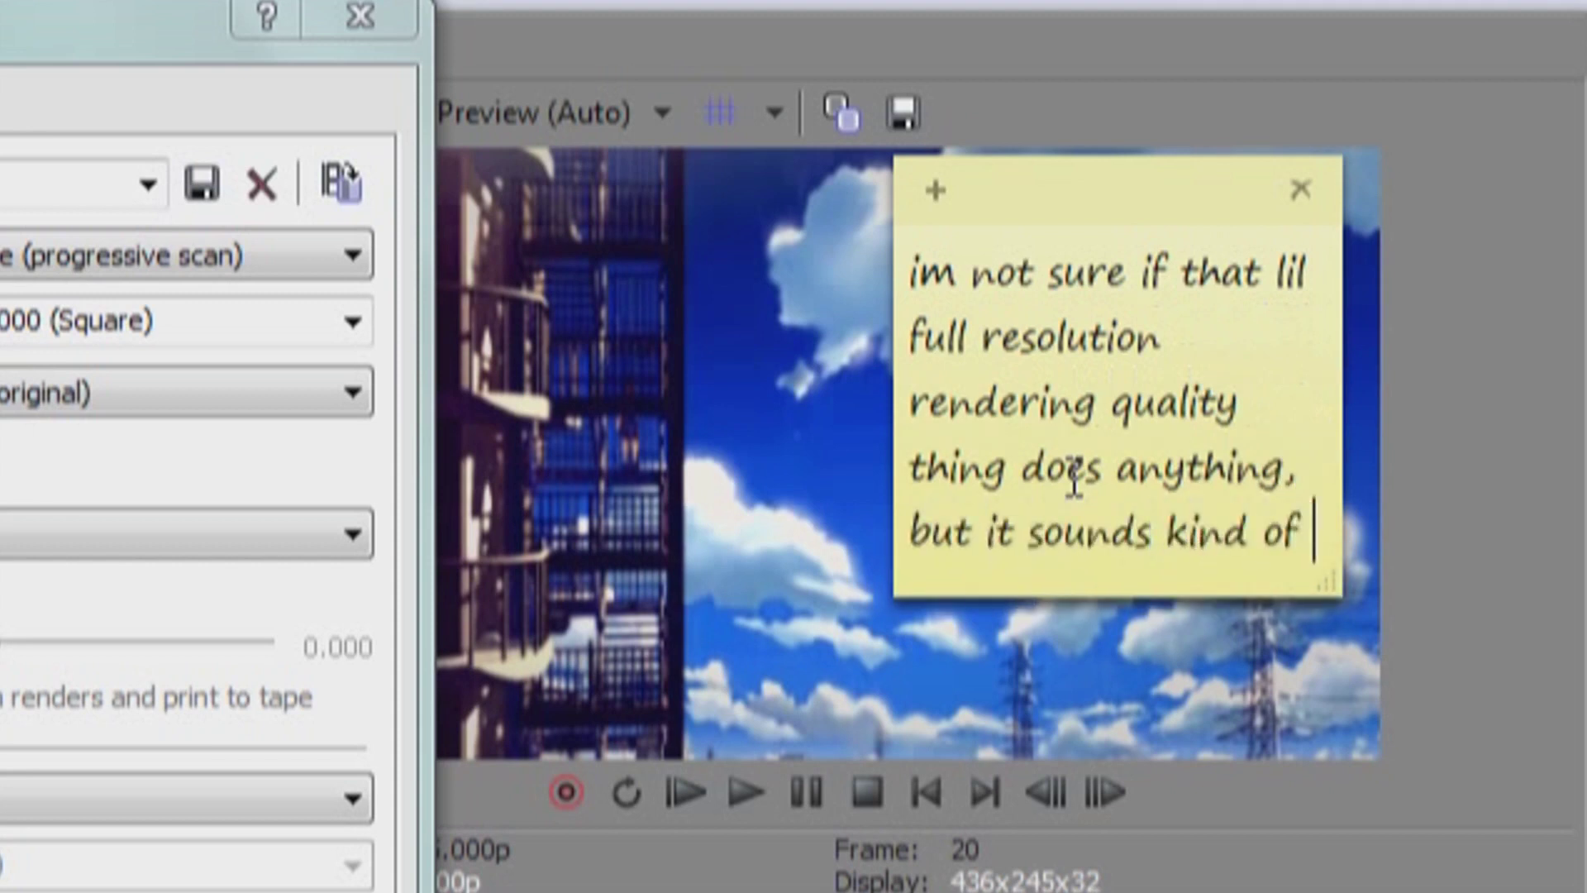
text(important )
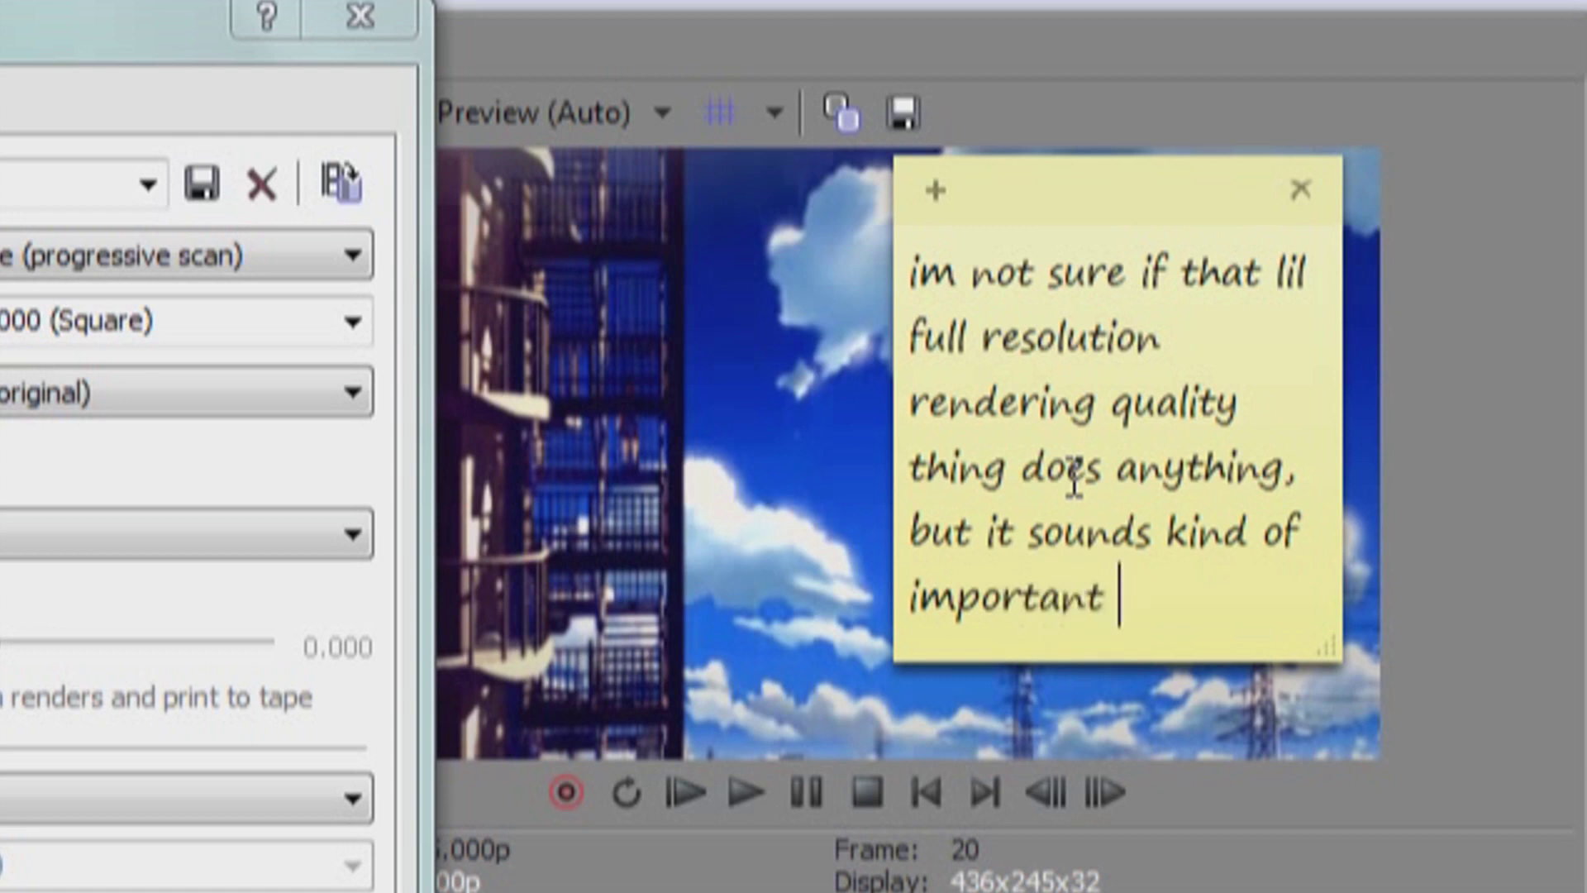
text(sooooo xDDDD)
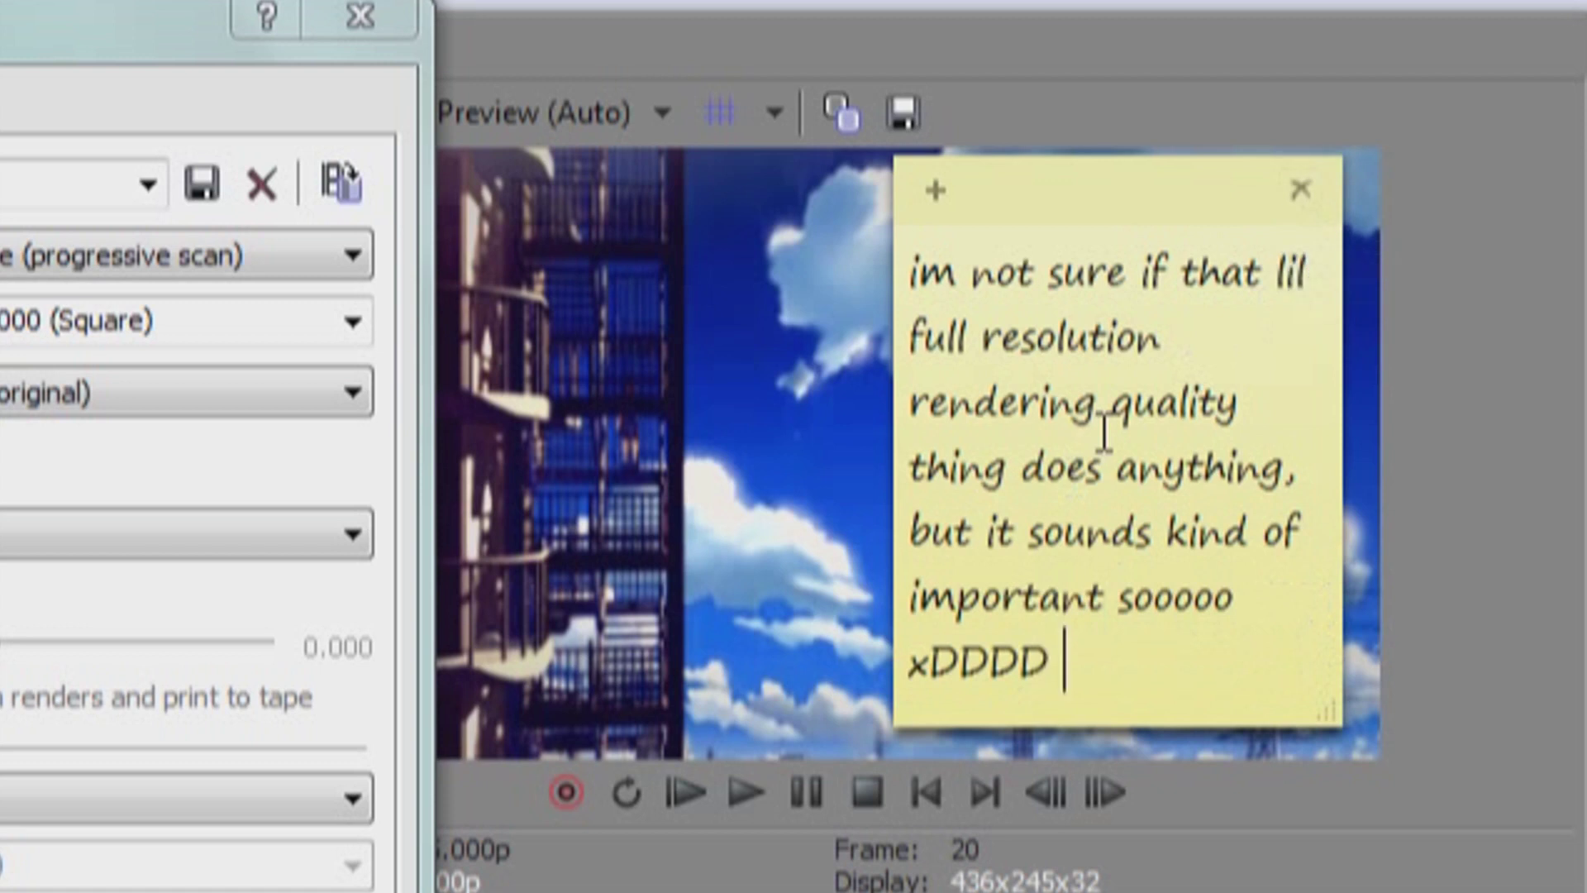
- Add a new paragraph to the note: "so yeah 1920x1080, fps matched with clip! save the setting, because its very useful!"
key(Return)
key(Return)
text(so yeah )
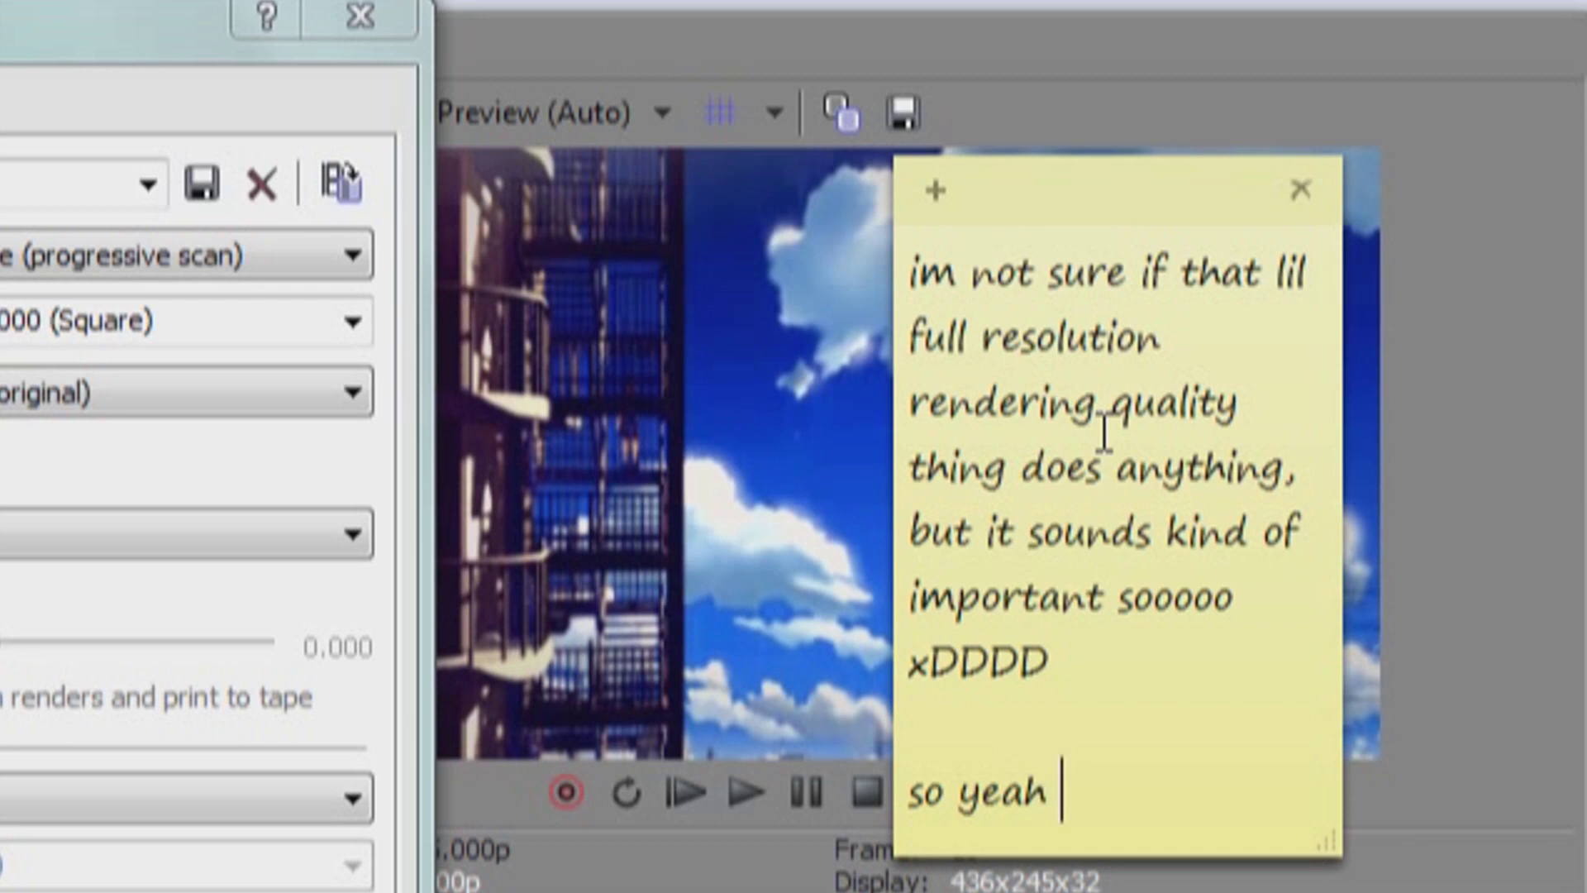
text(1920)
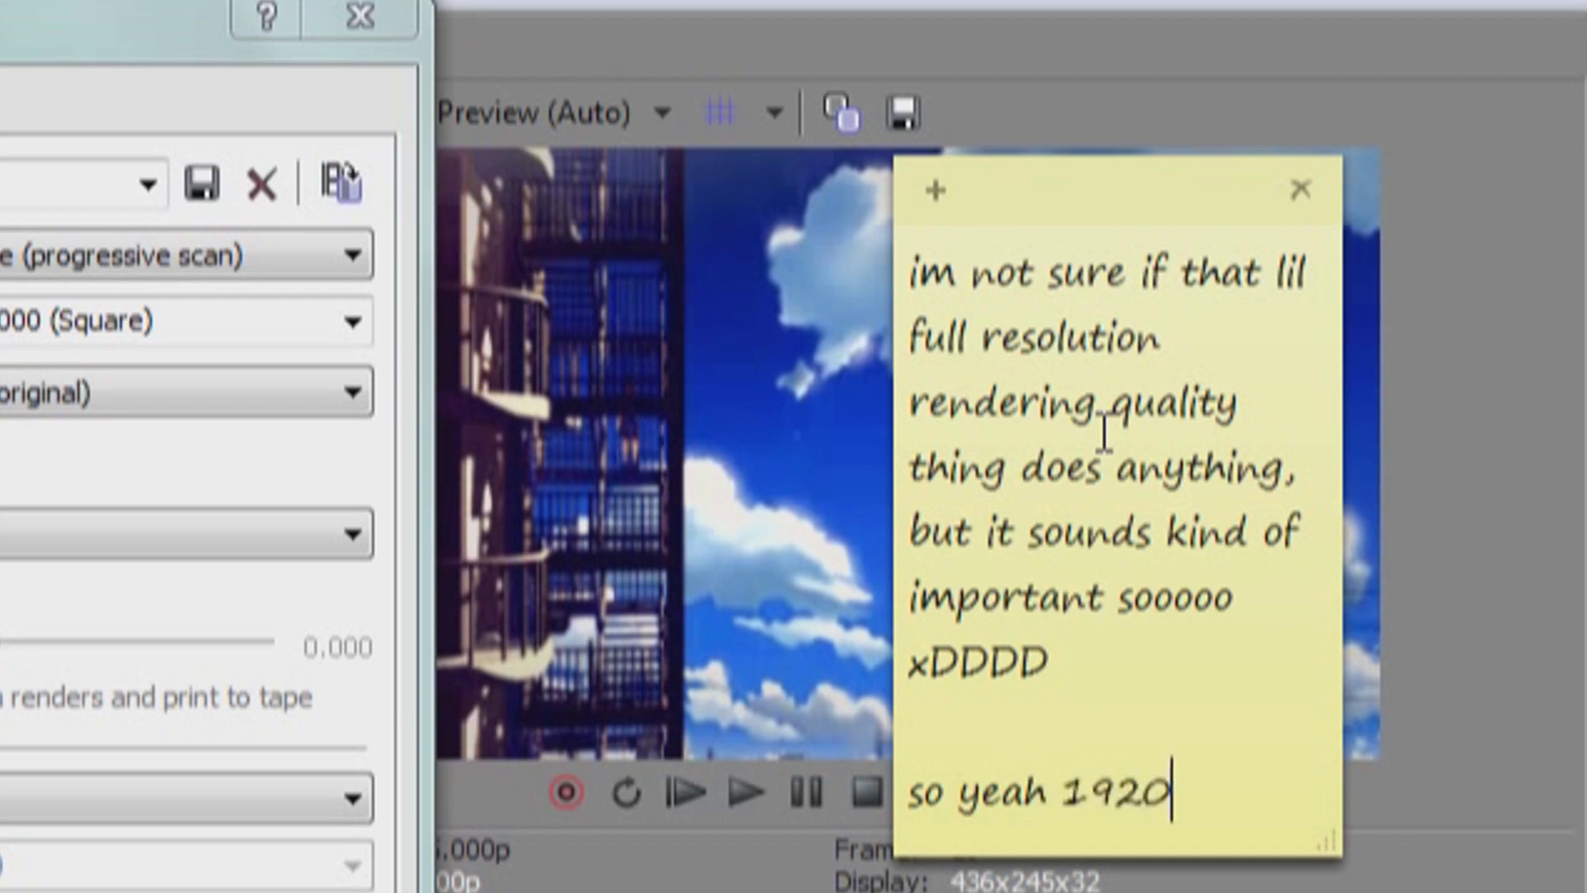
text(x1080)
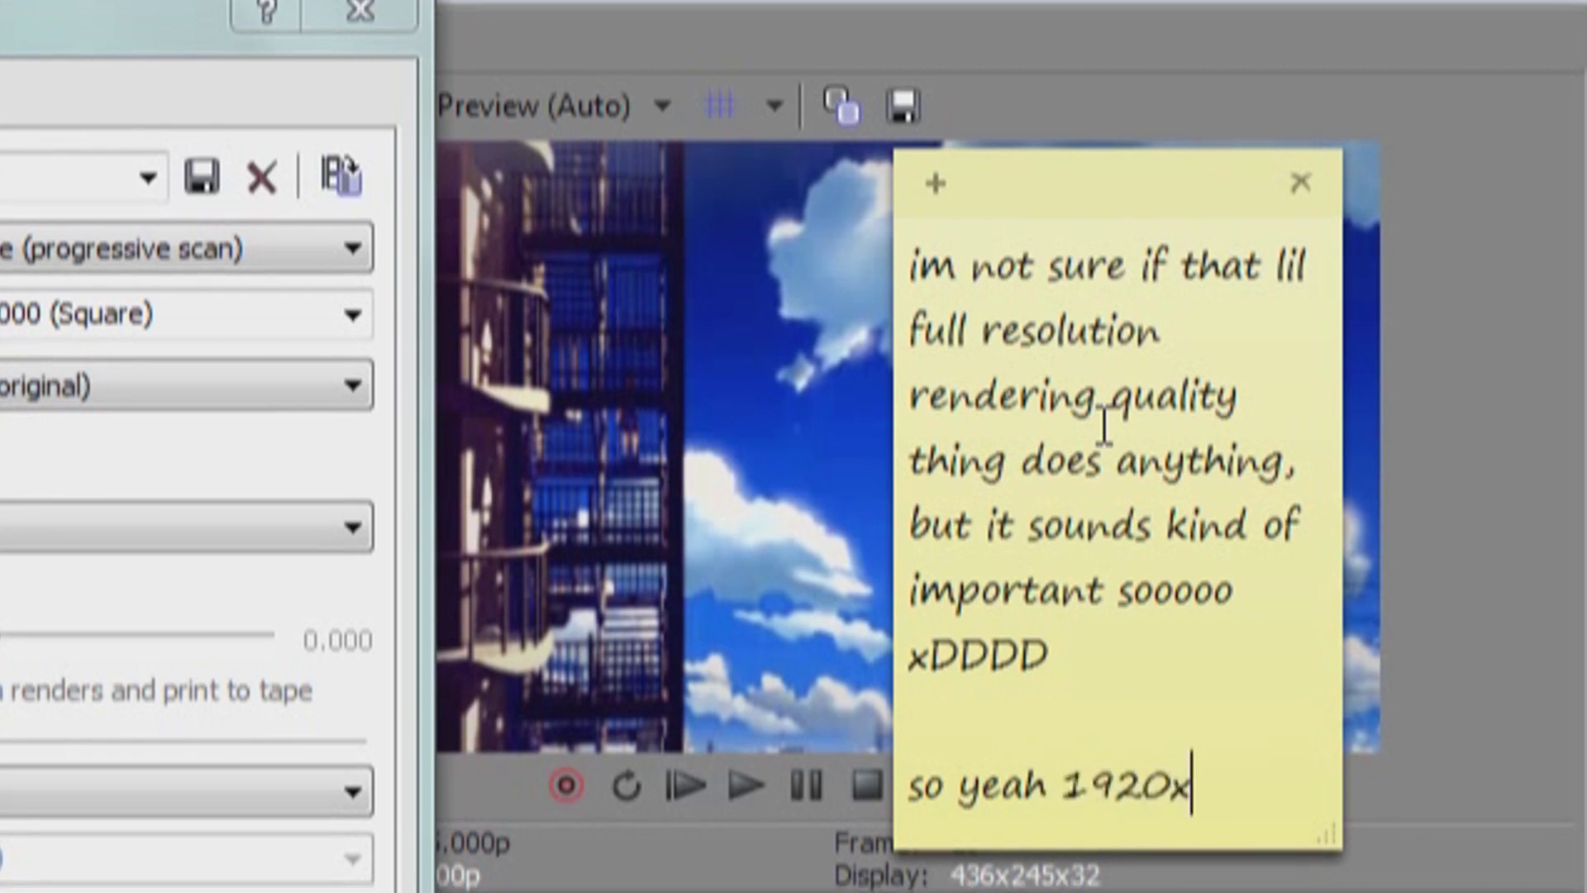
text(, fps matched with clip)
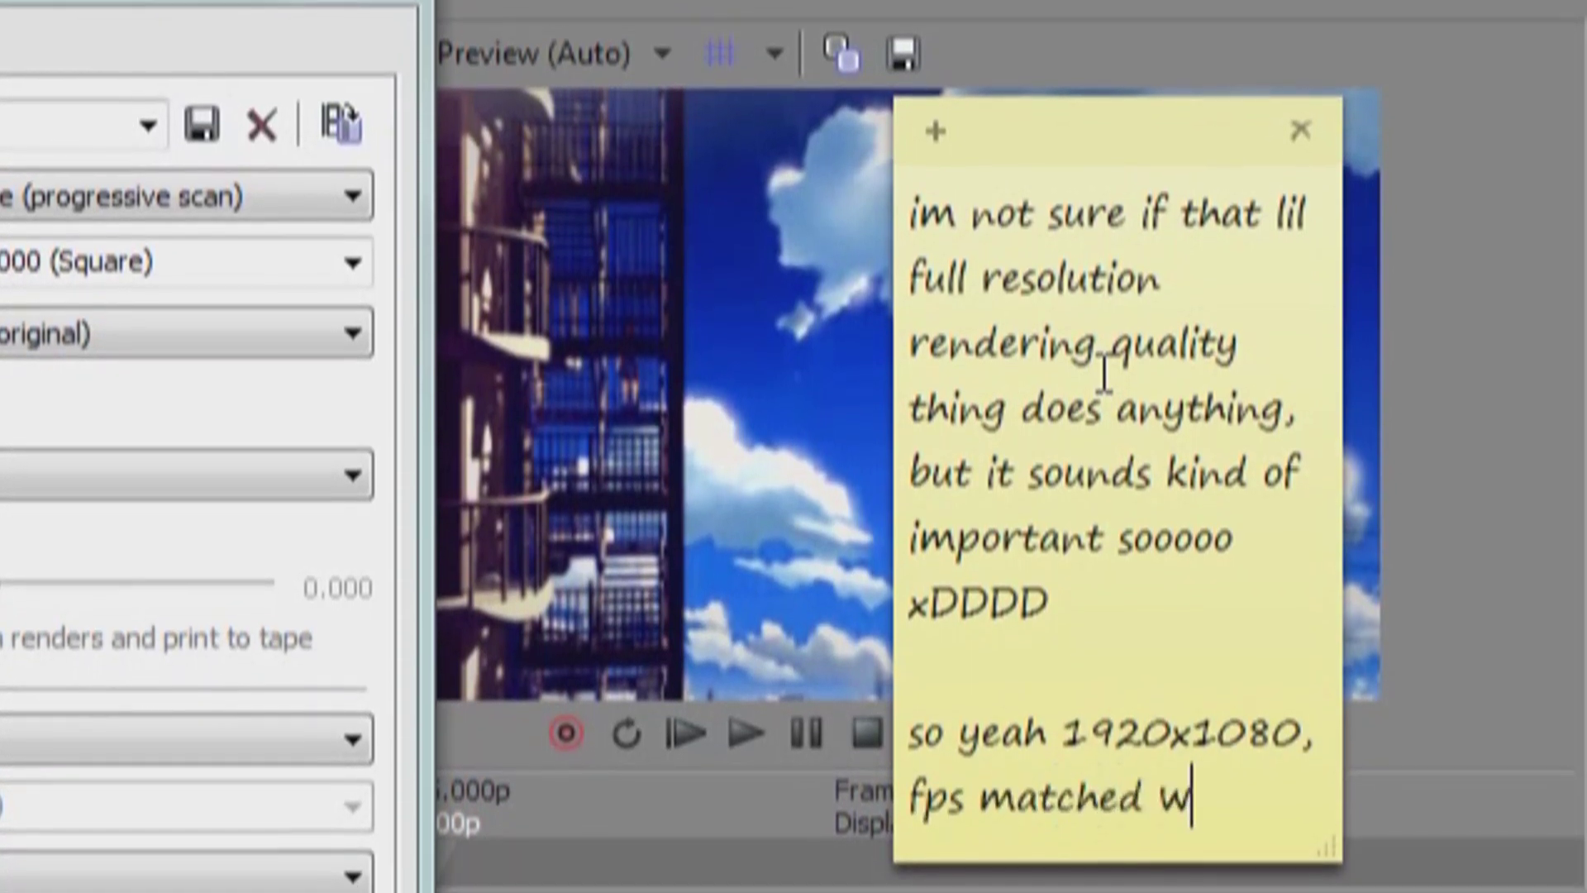
text(!)
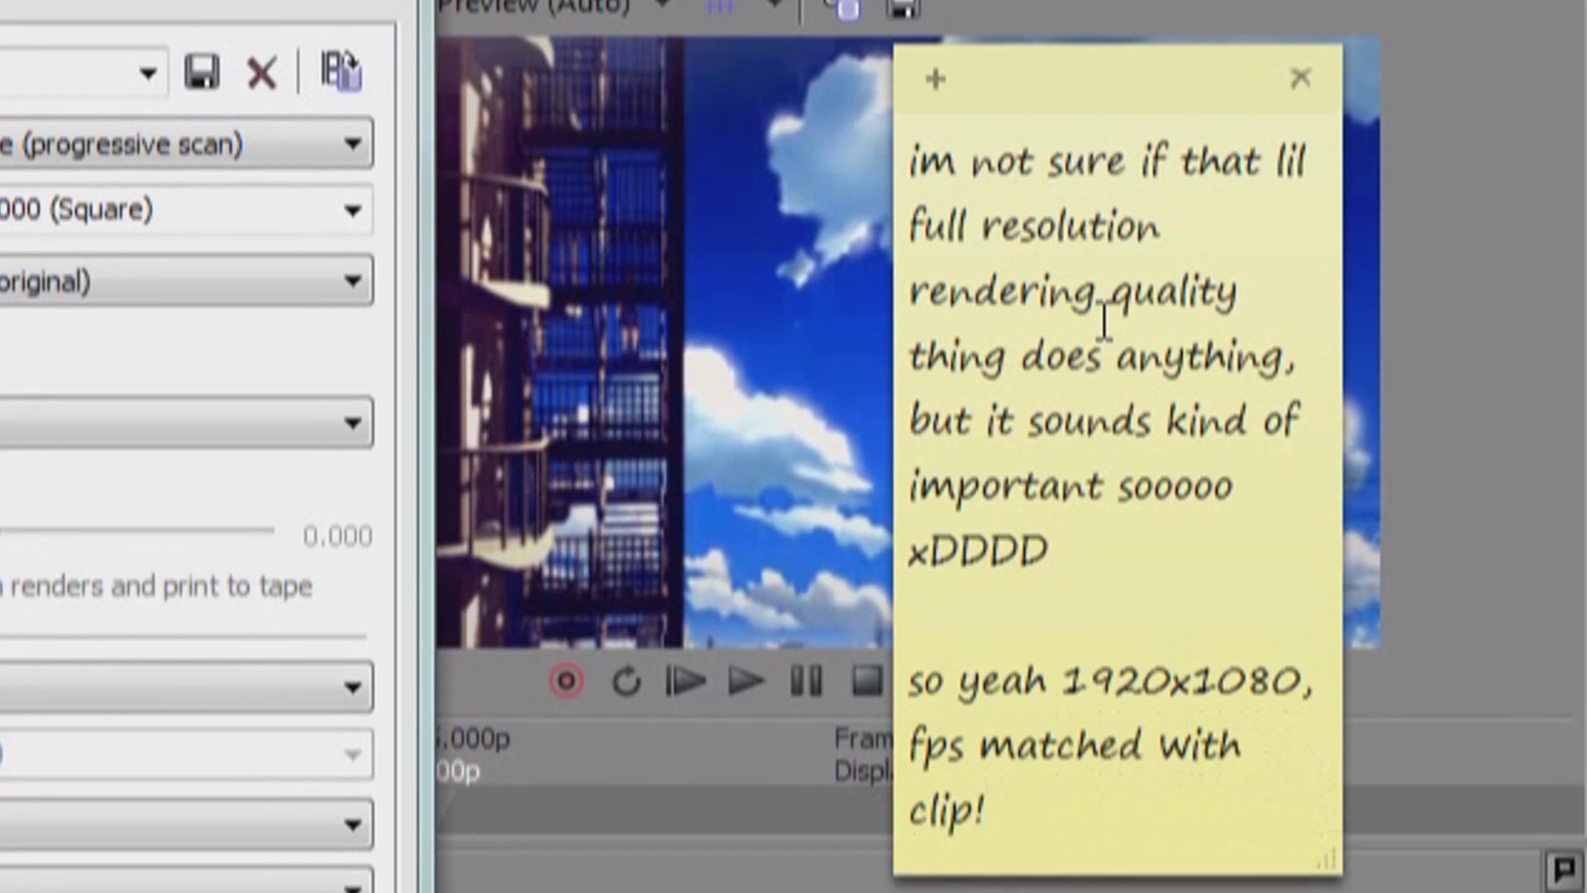
text(save the se)
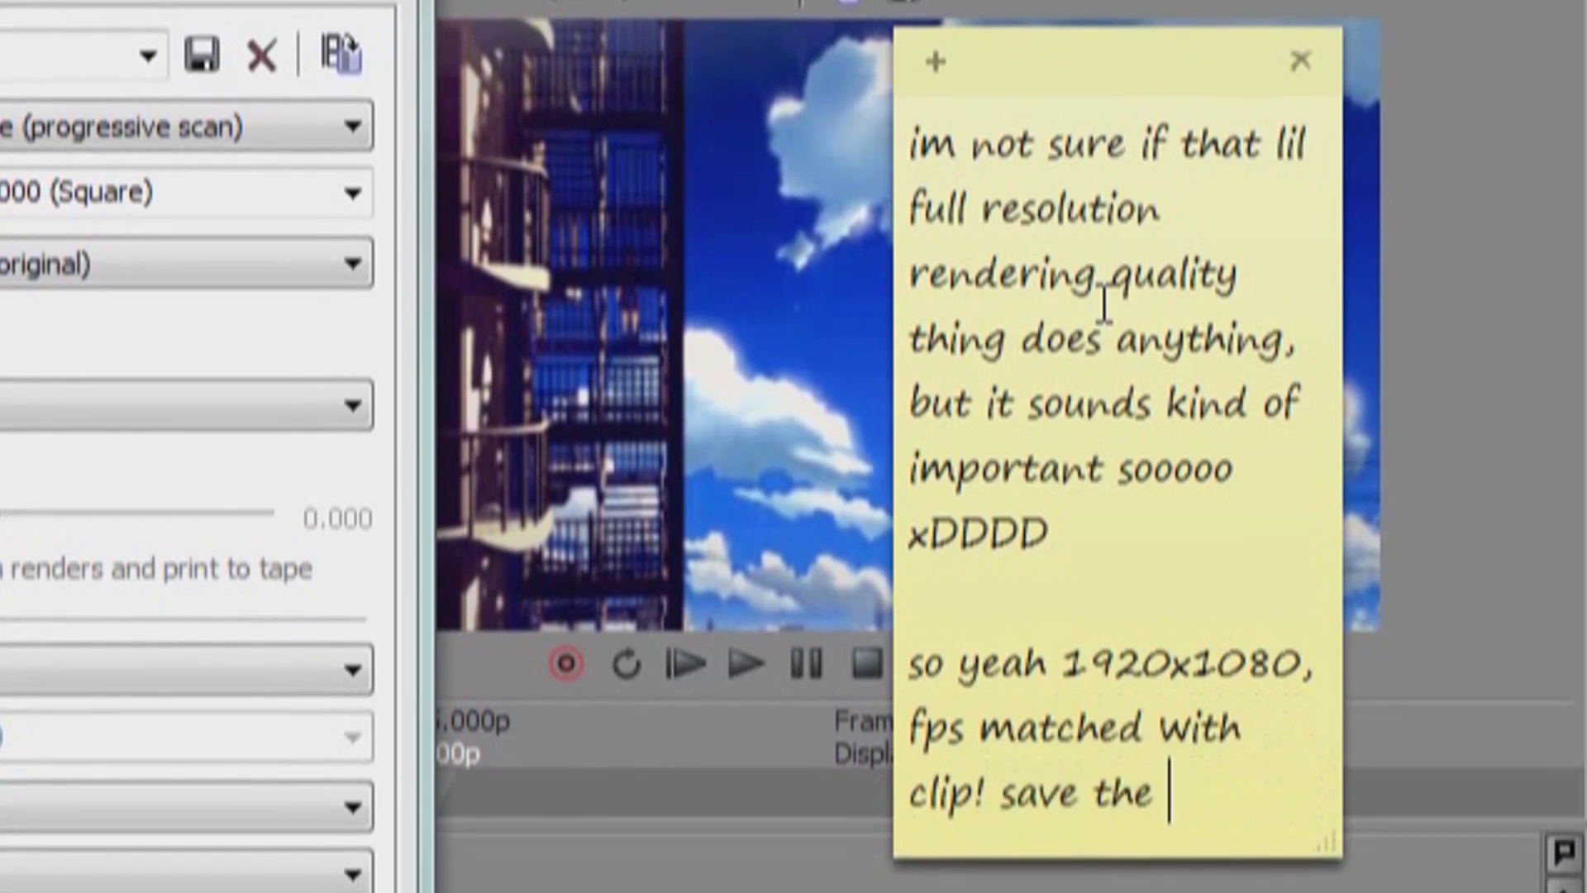
text(tting, )
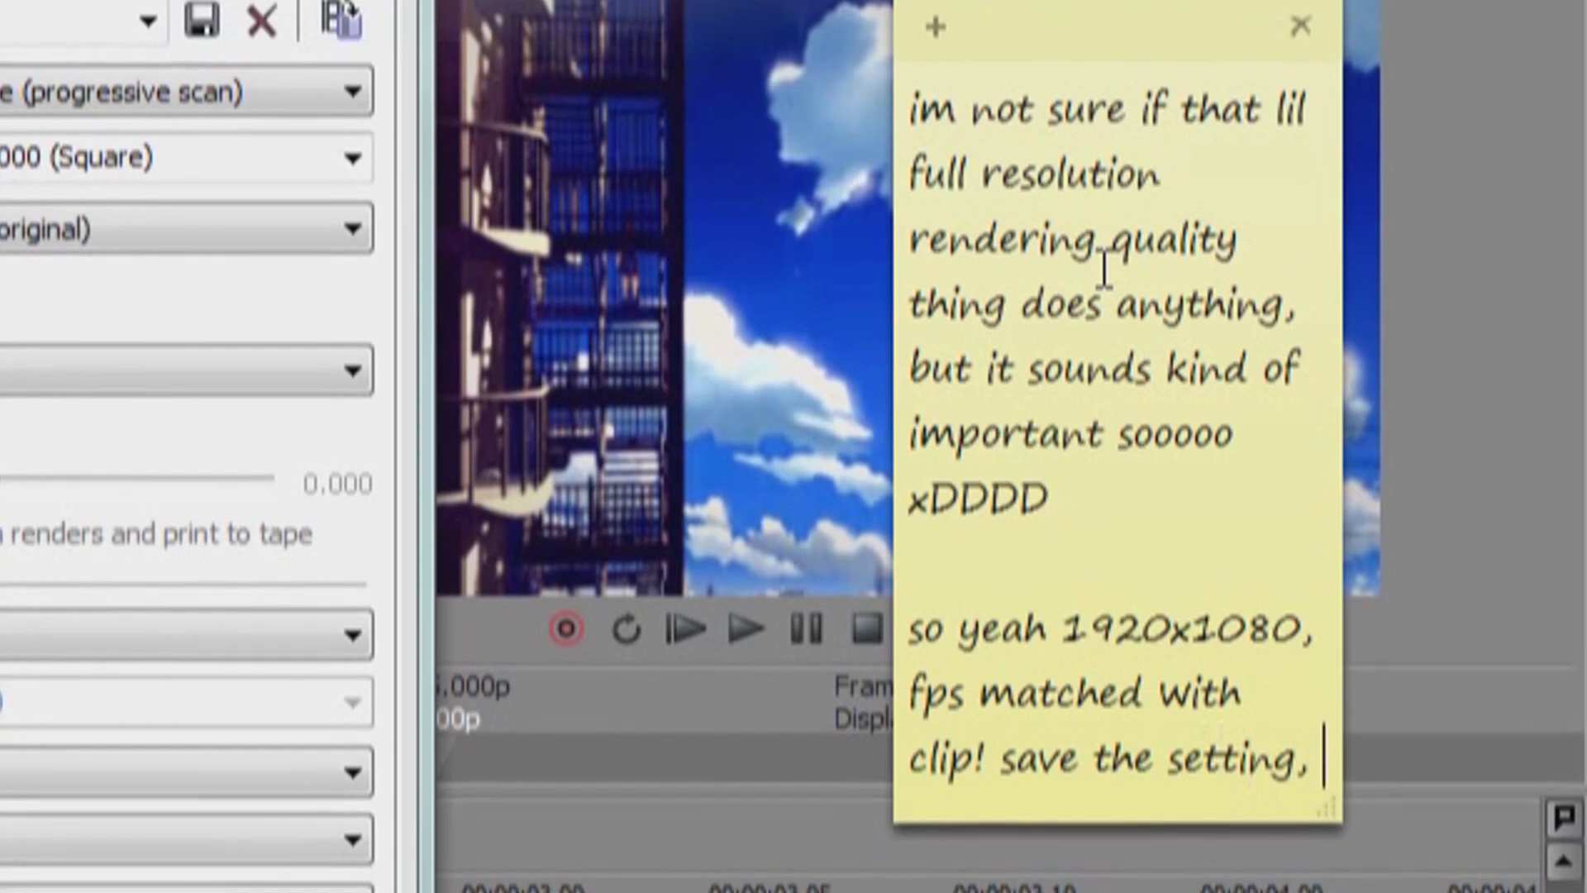
text(because its very )
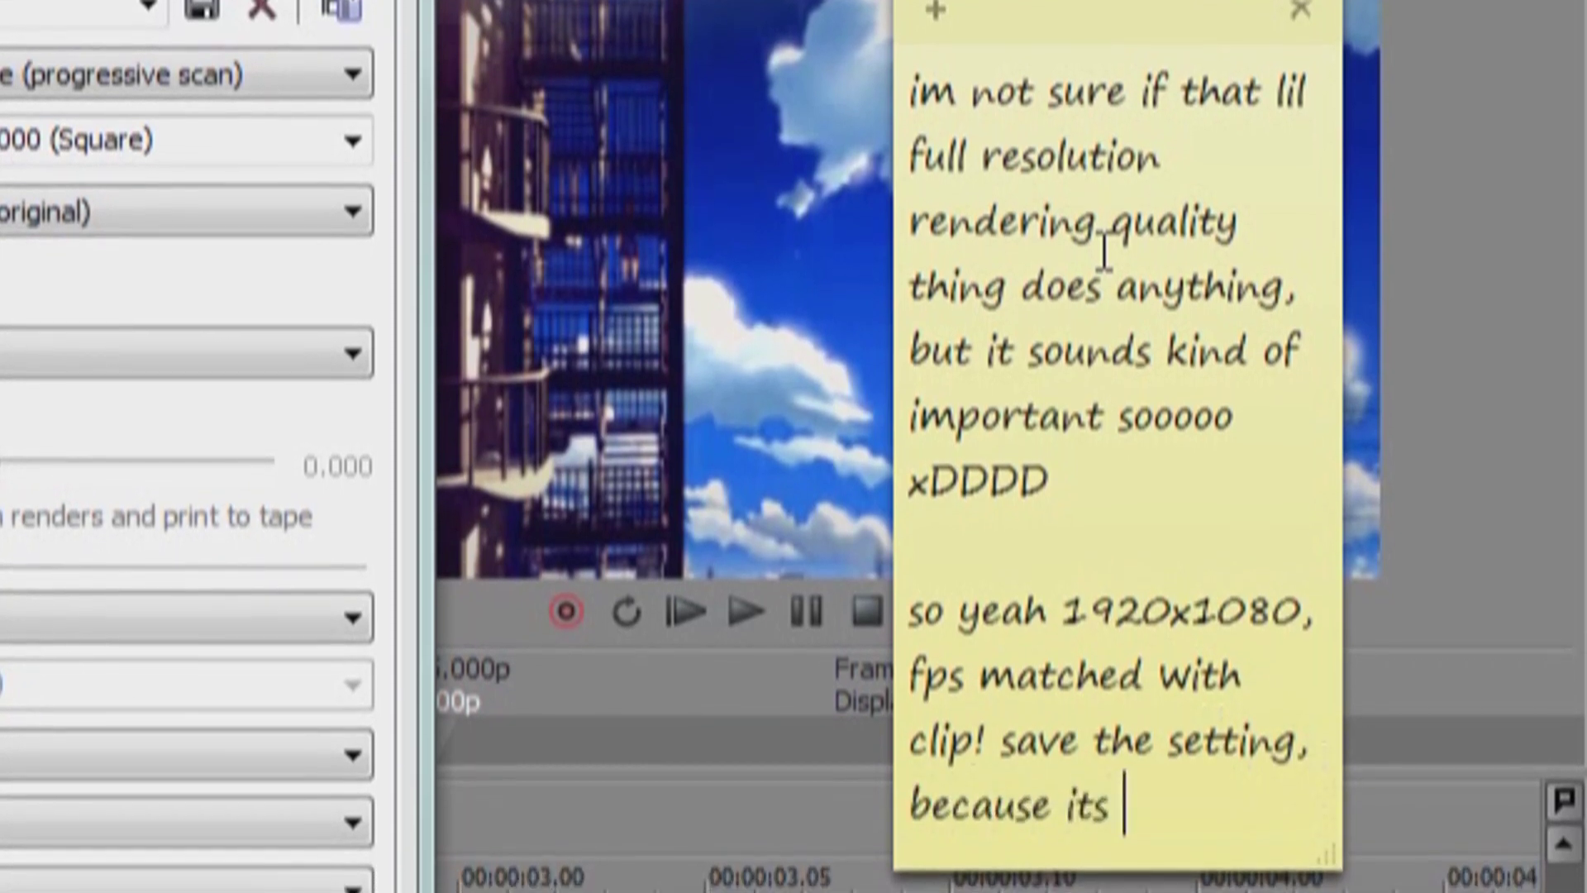
text(useful!)
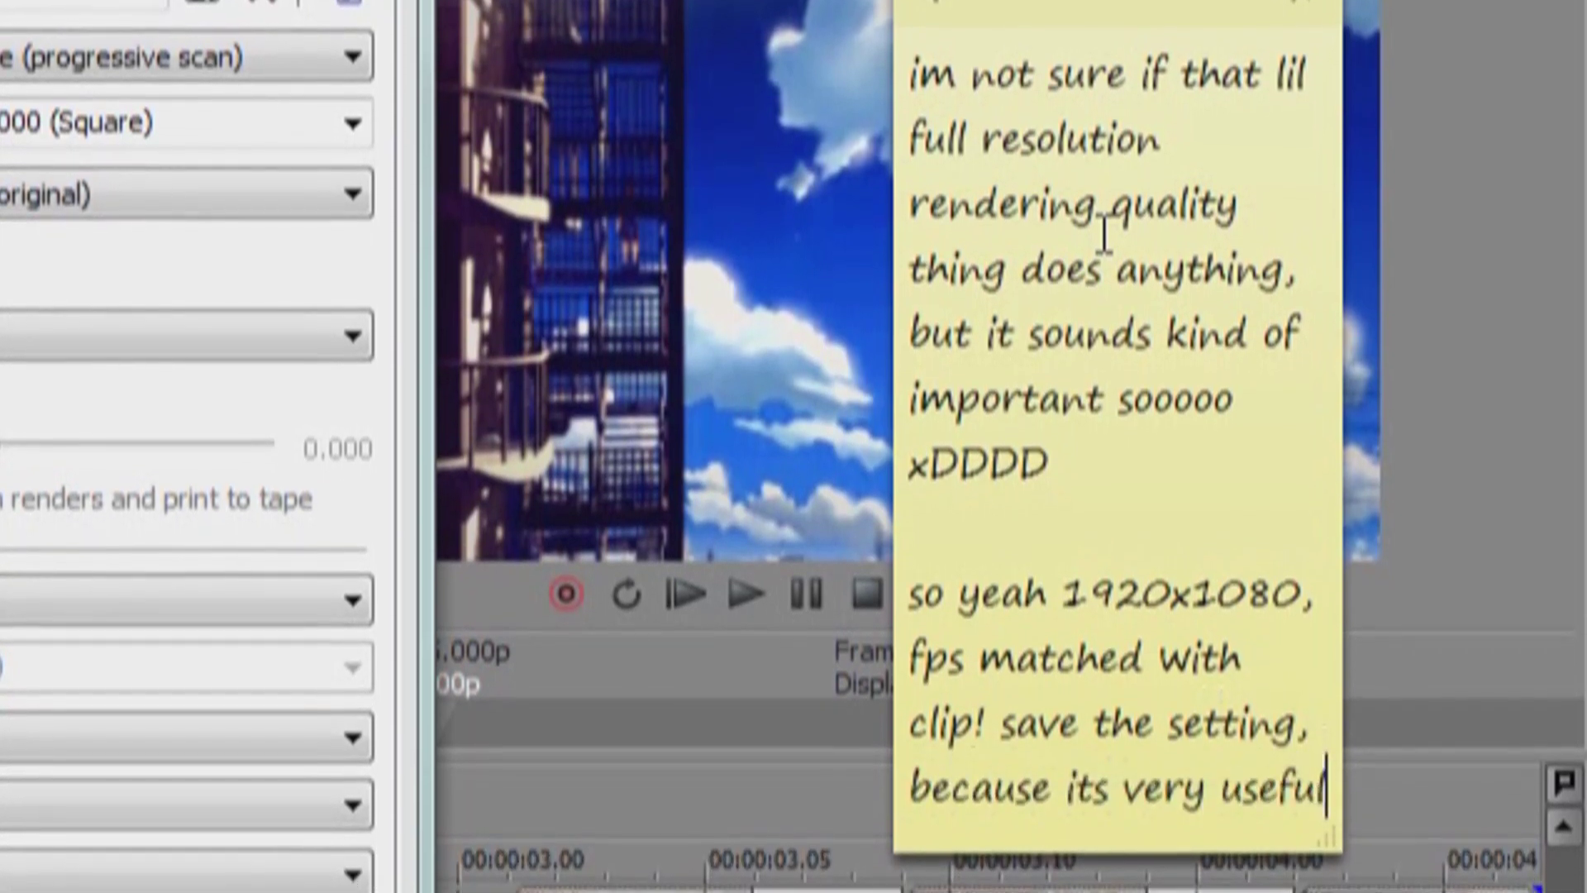
- Add "i think it helps make the clip HD, idk but it looks better, especially with the movies in the torrent" to the note
text( i thi)
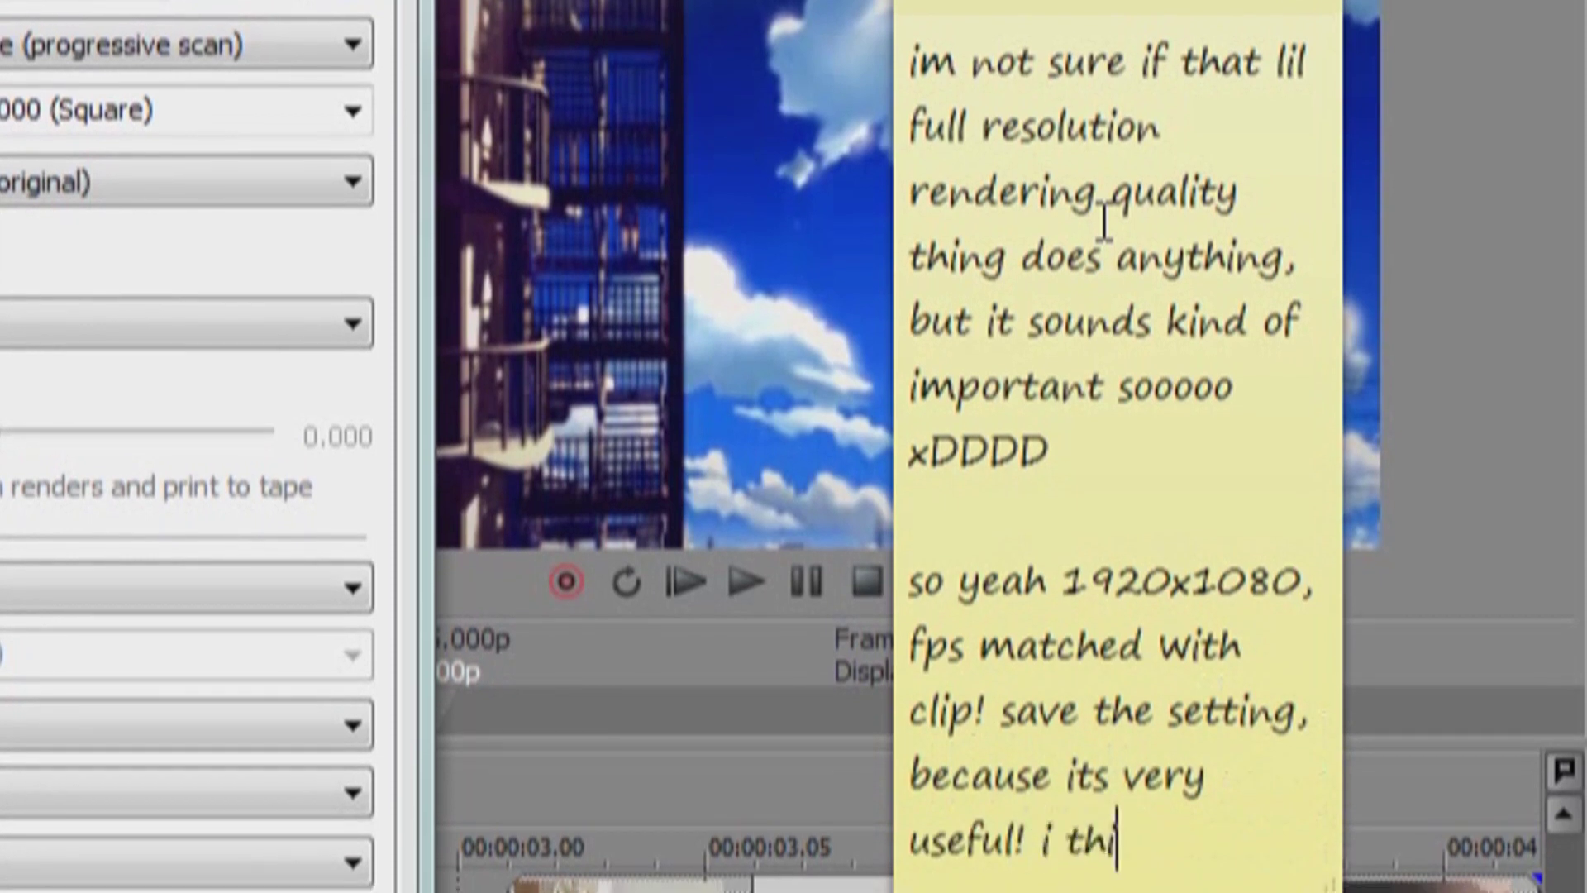
text(nk it)
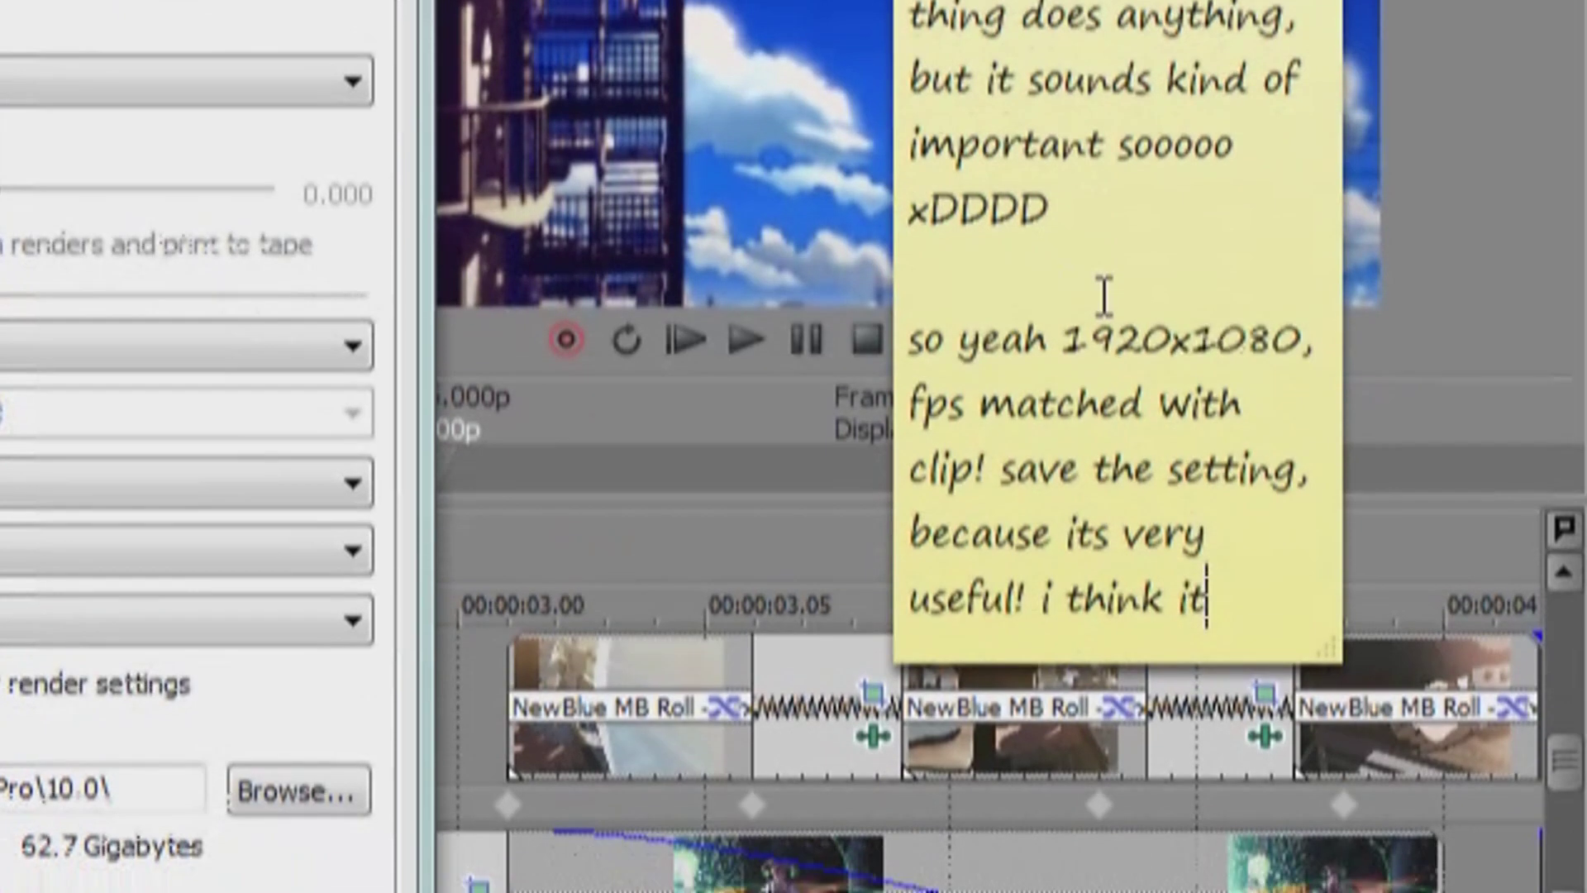
text( helps make the)
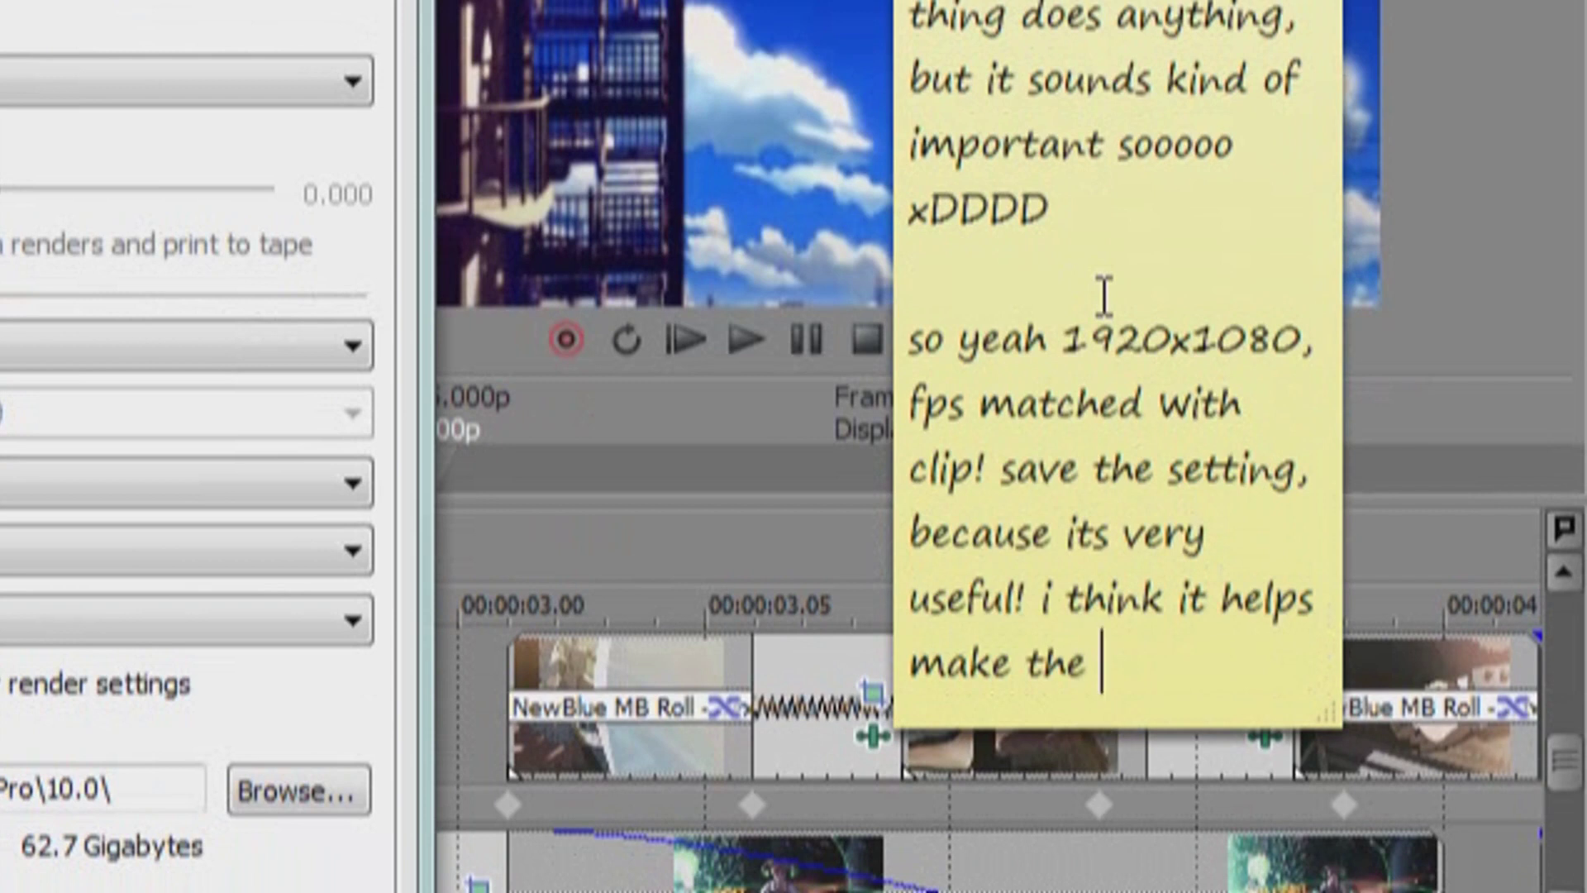
text(clip HD, idk but)
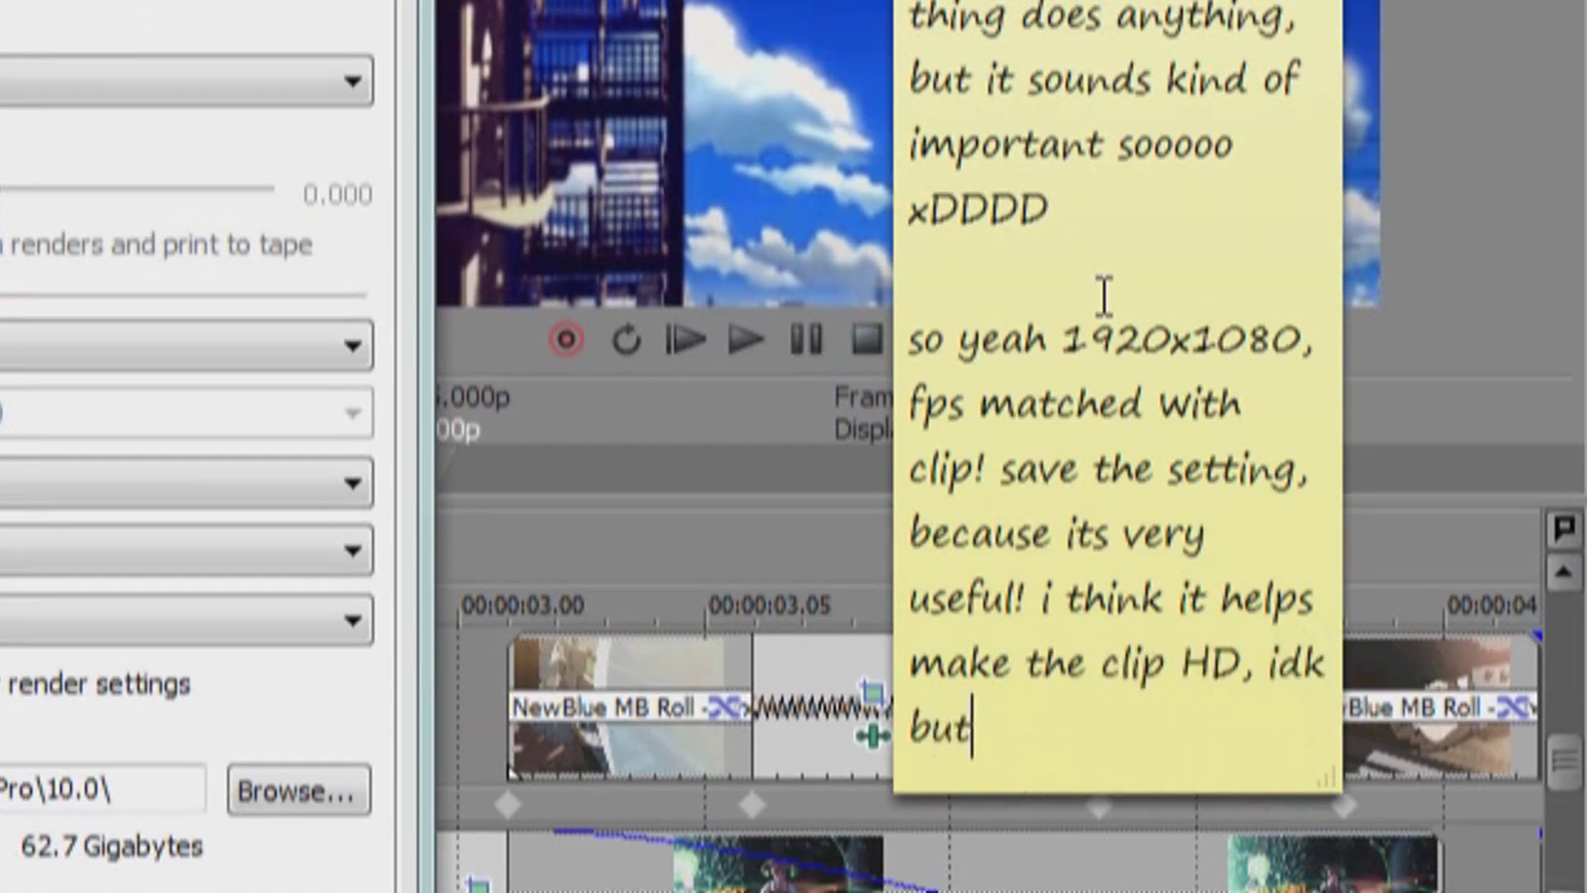
text( it looks bet)
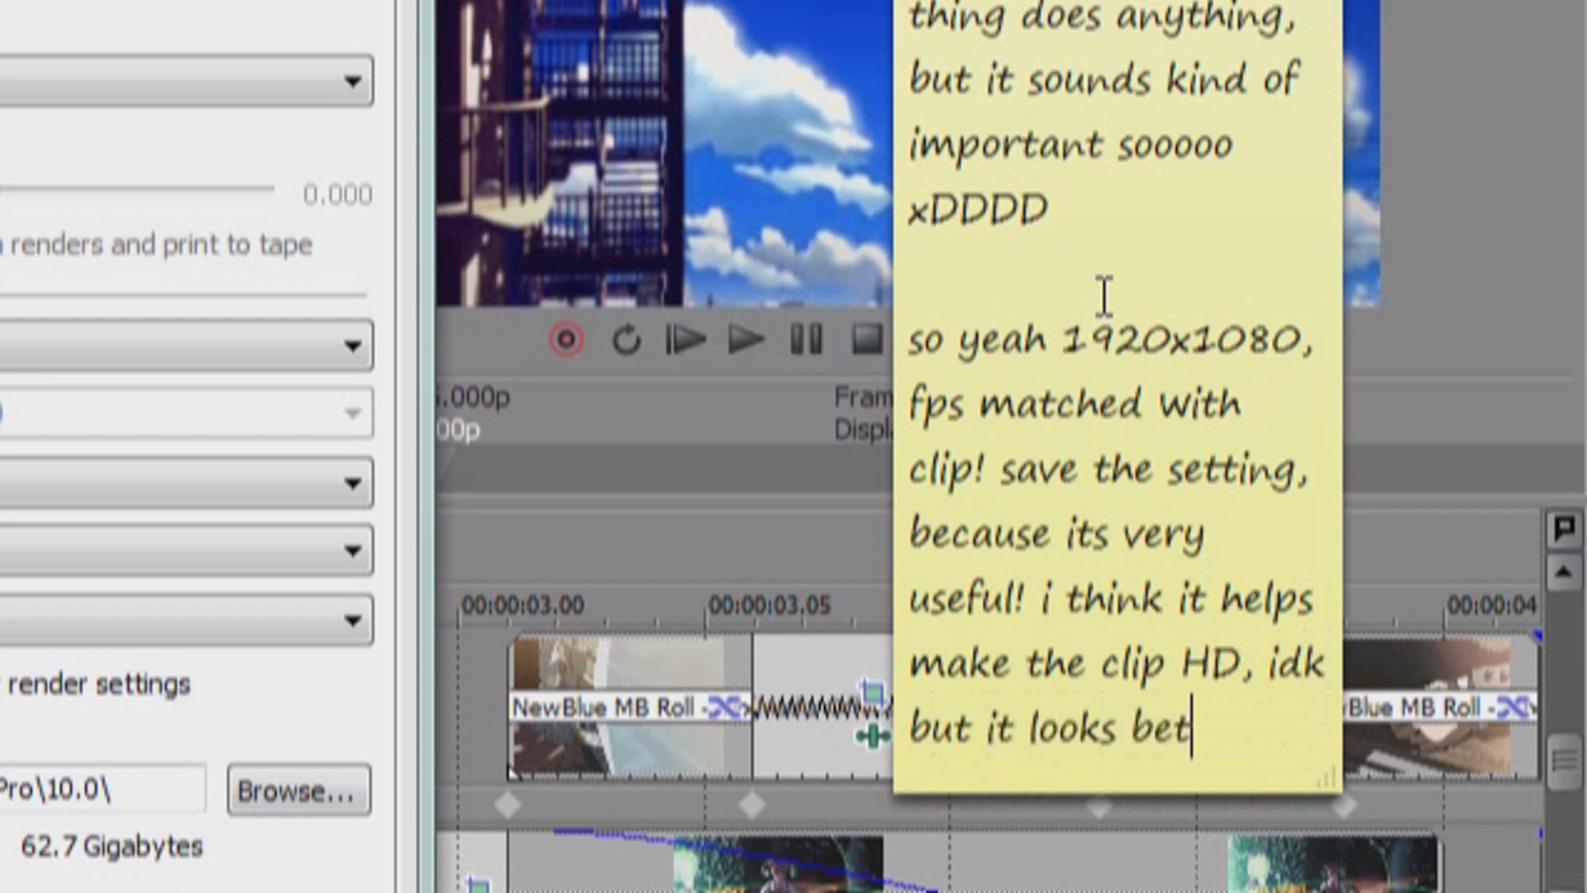
text(ter, especially with)
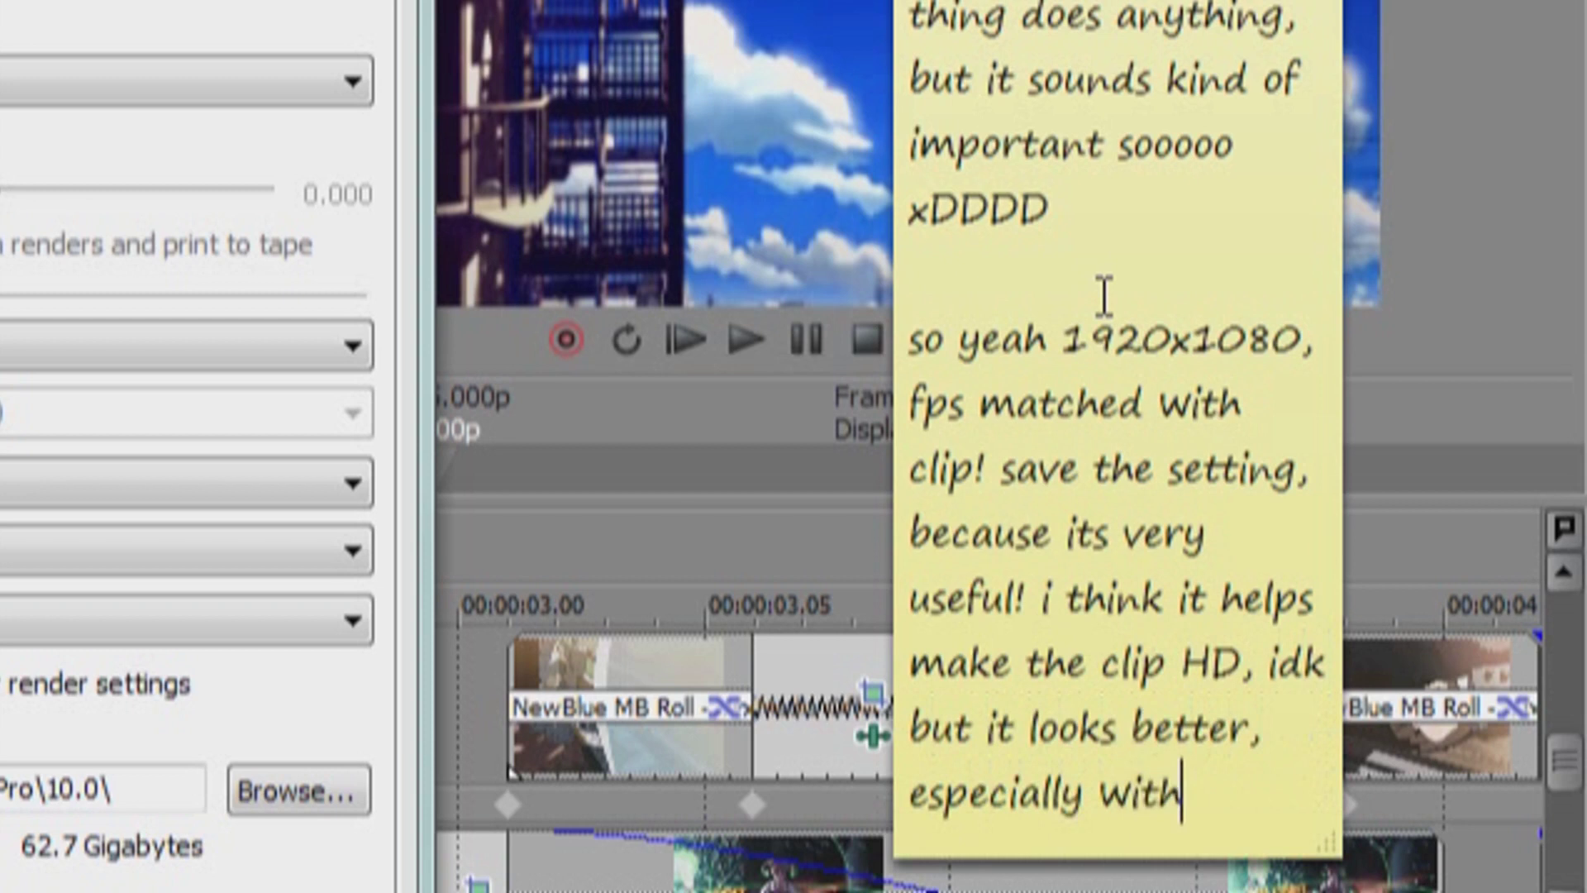
text(vies in the to)
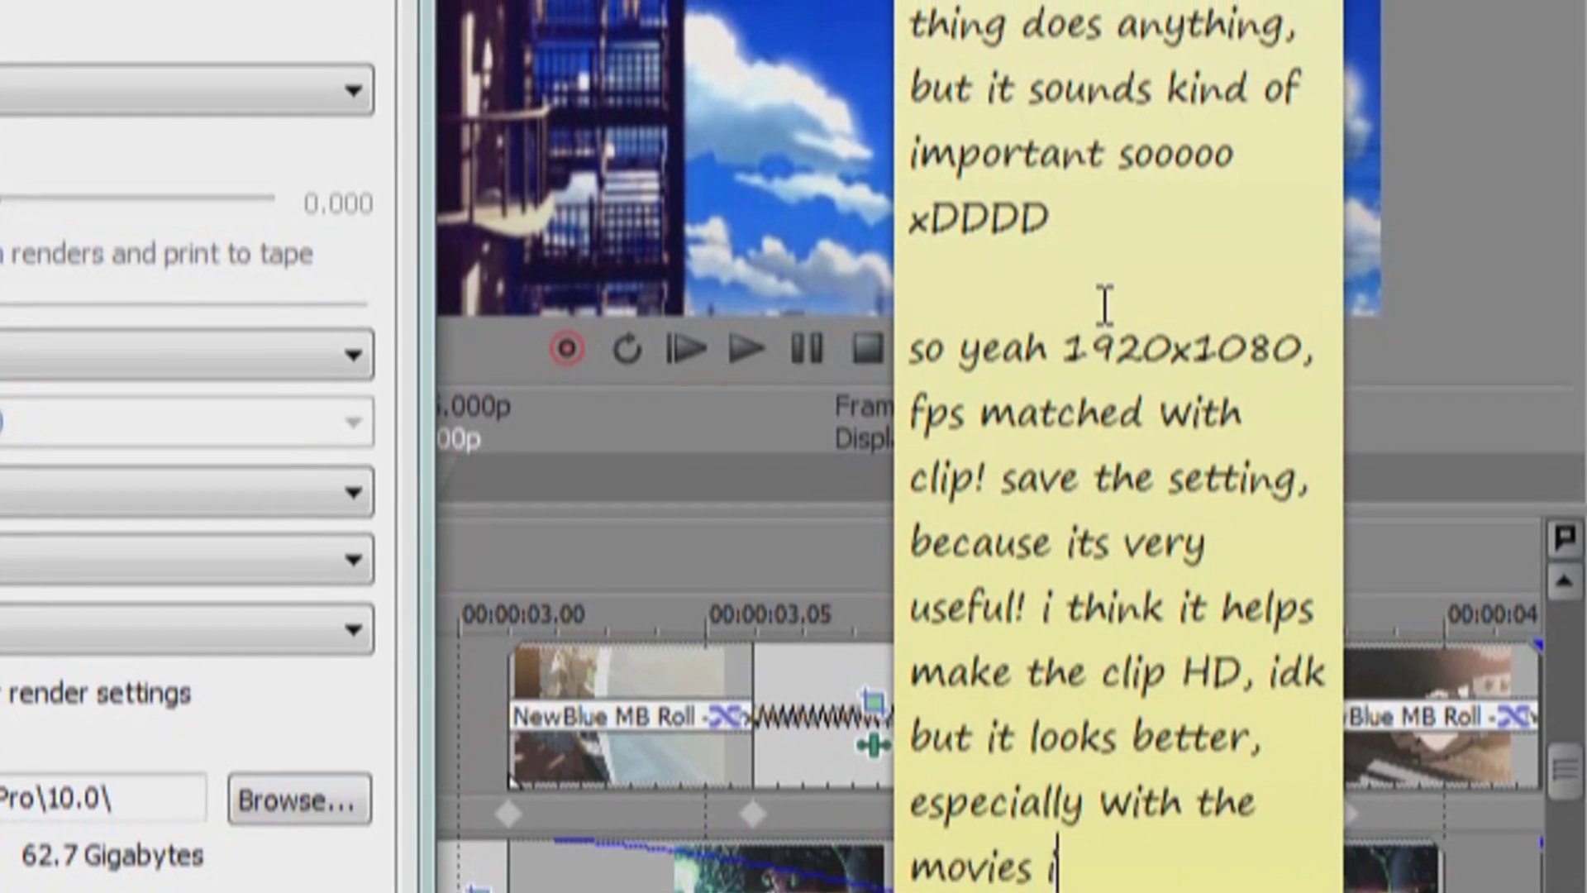
text(rrent)
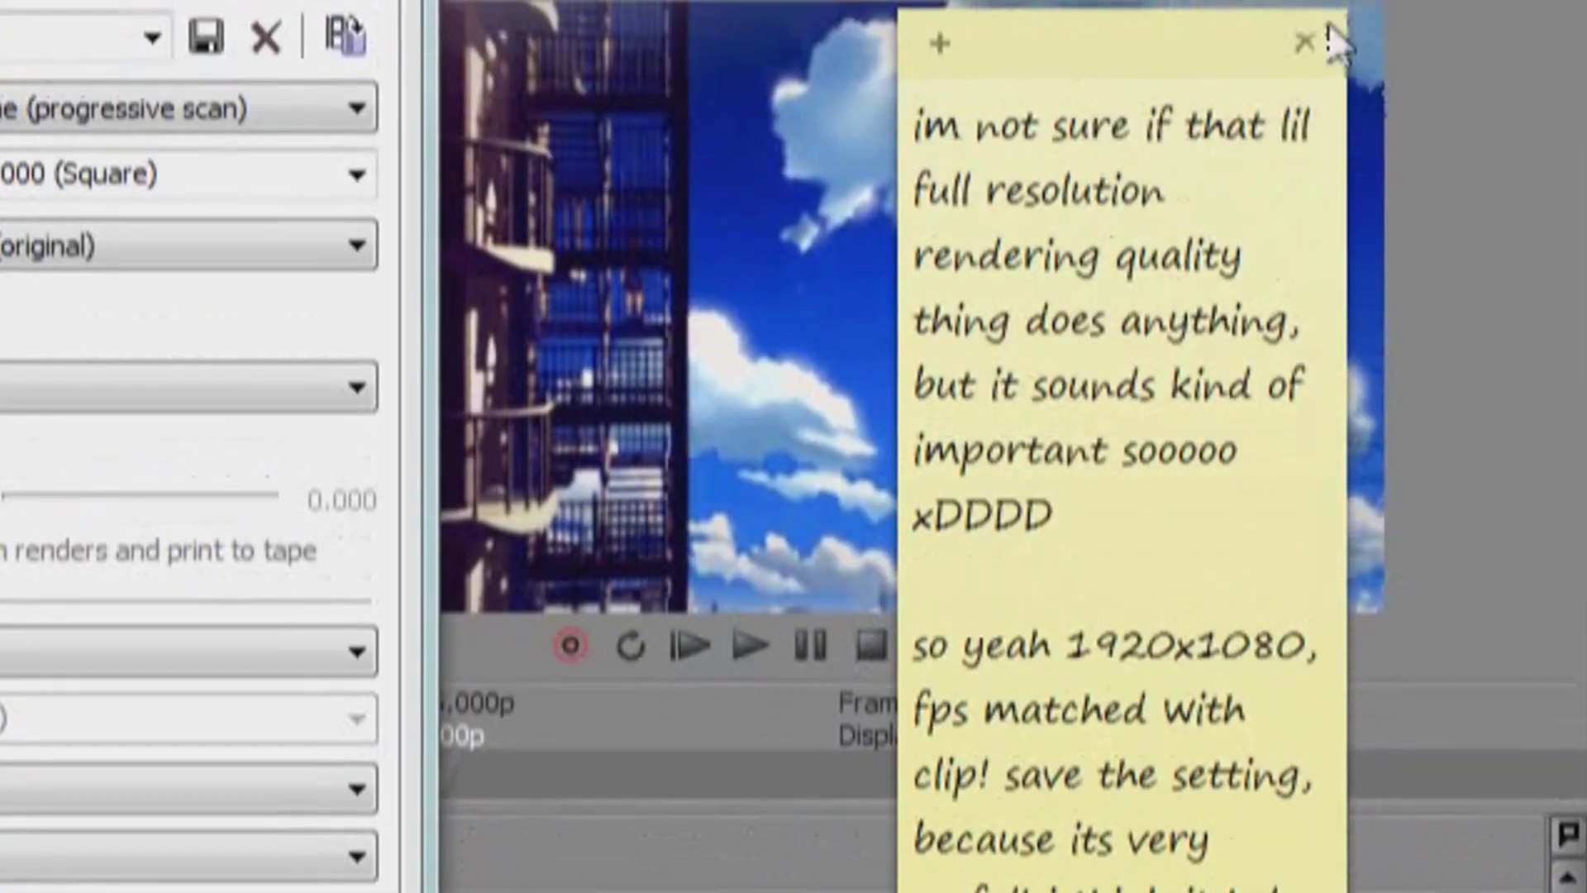
- Delete the note and create the new project with the configured settings
click(1308, 50)
click(1350, 679)
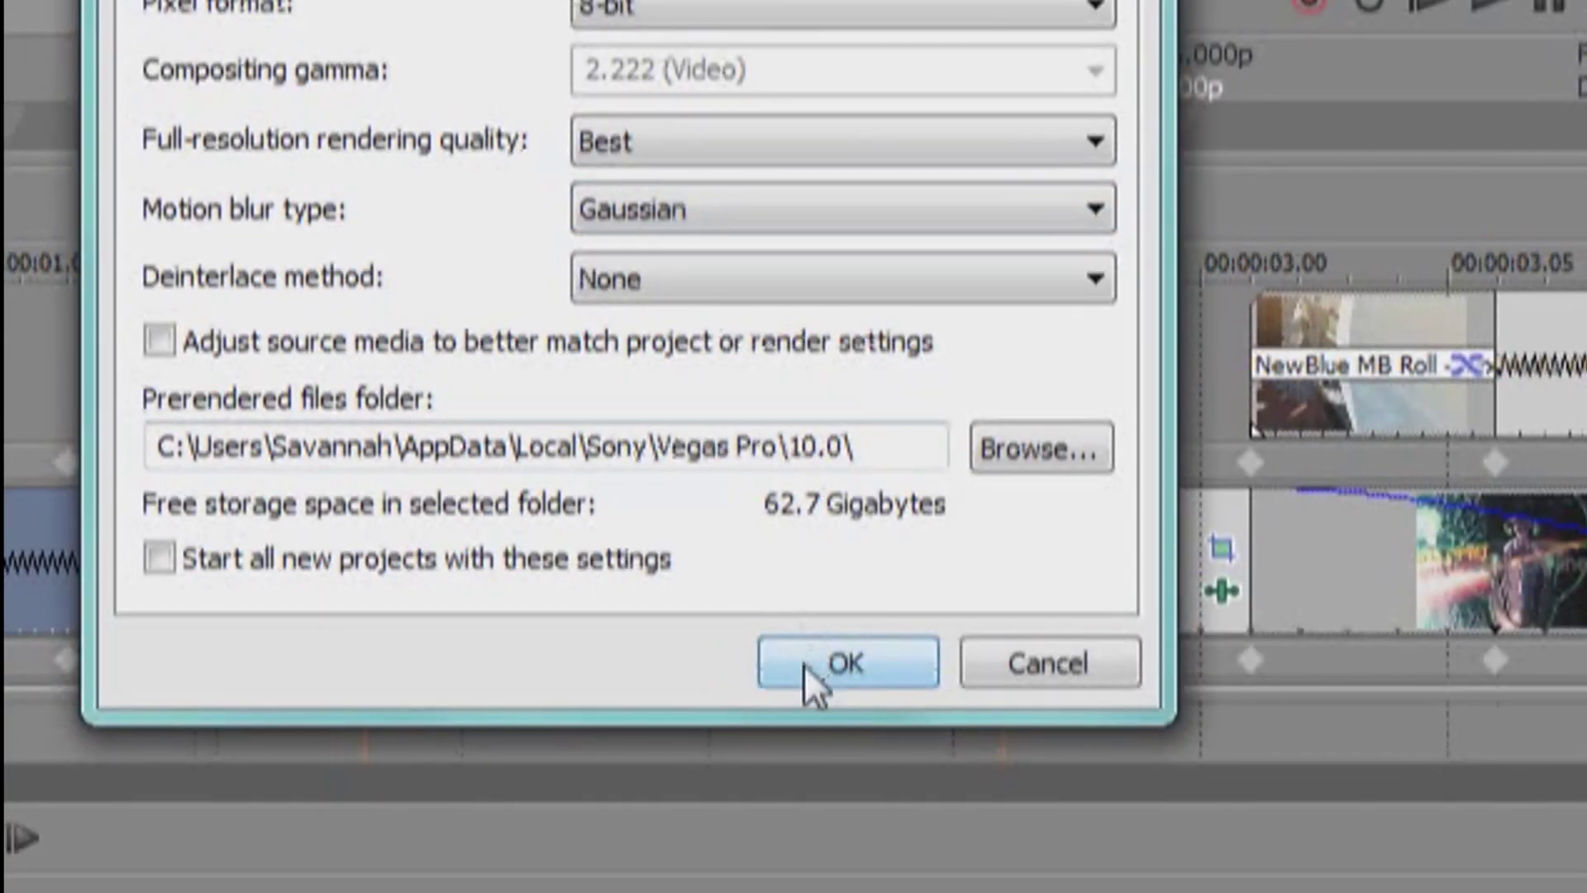
click(803, 663)
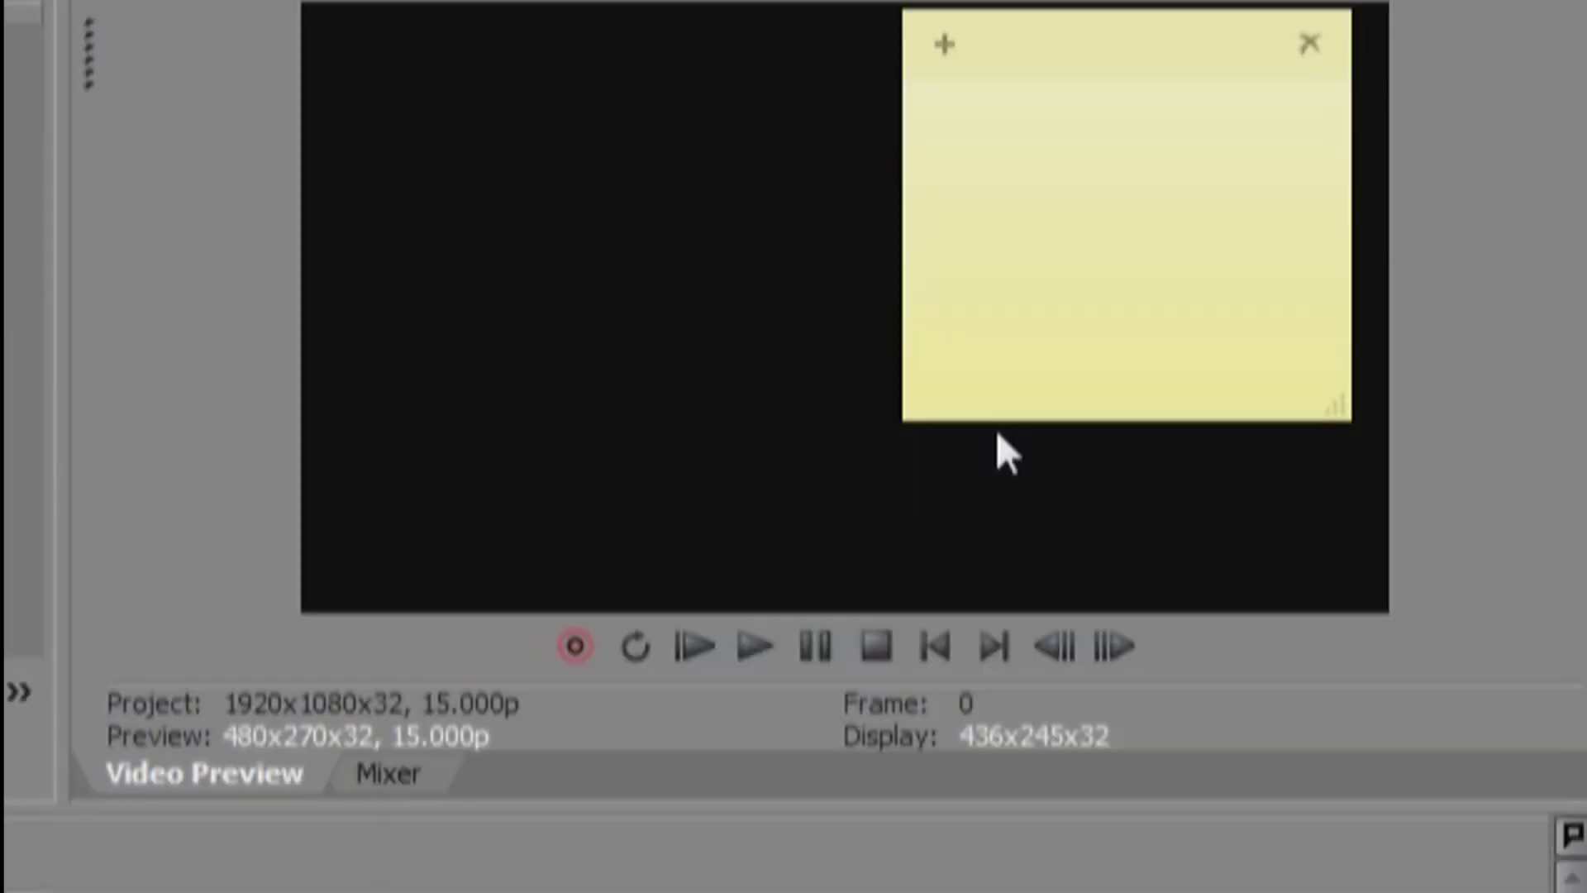
- Write "tada!!" in the new note, followed on a new line by "now u wont have to deal with lowered quality, or mask lags or anything!"
text(tada!!)
key(Return)
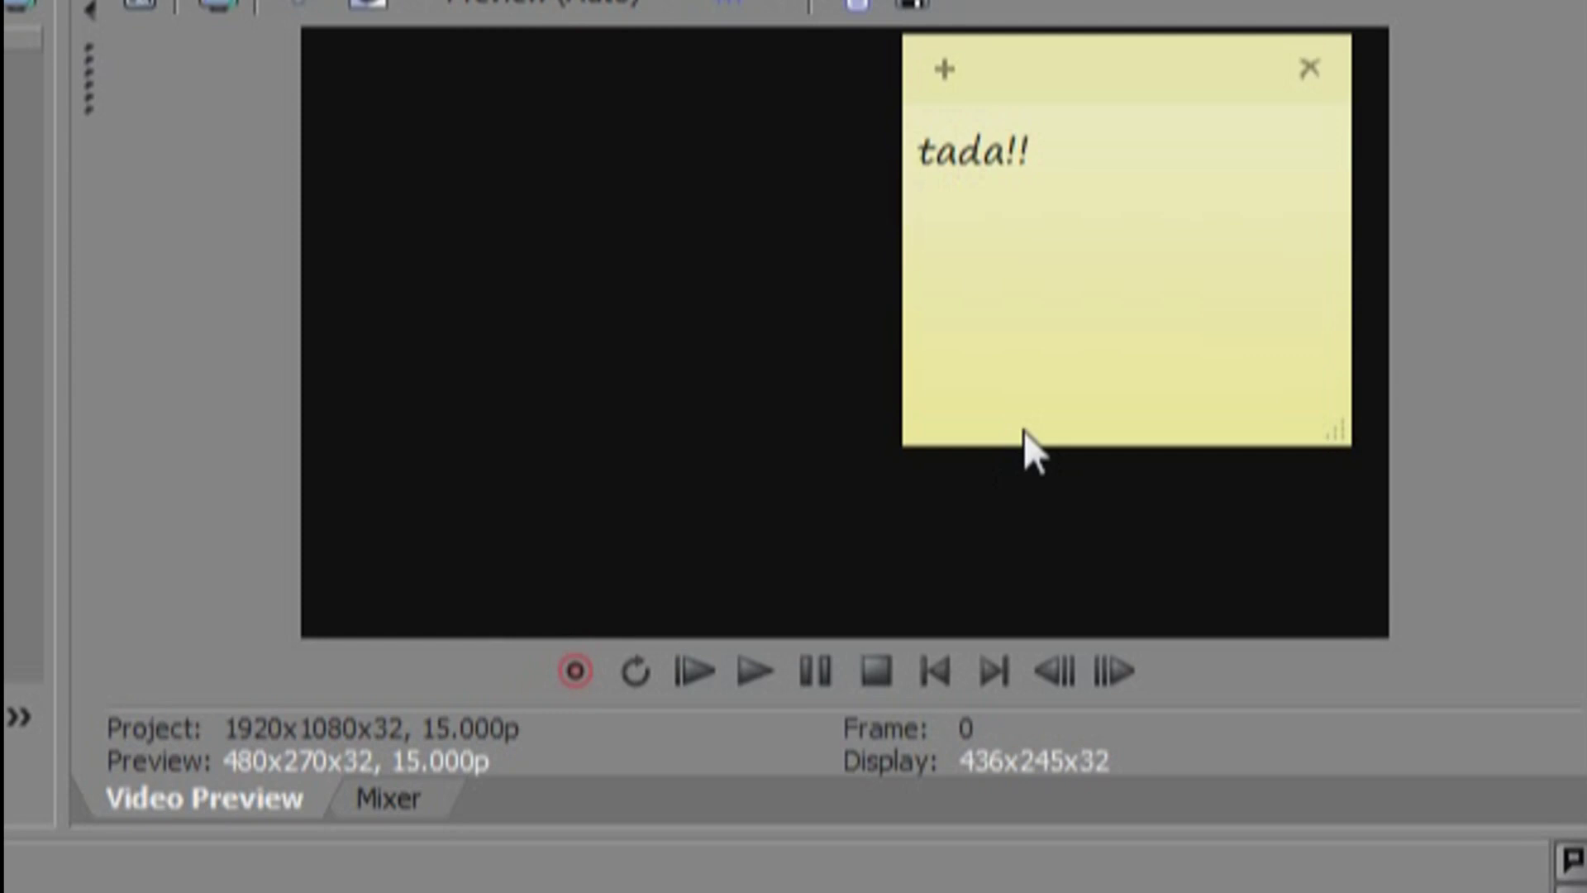
text(now )
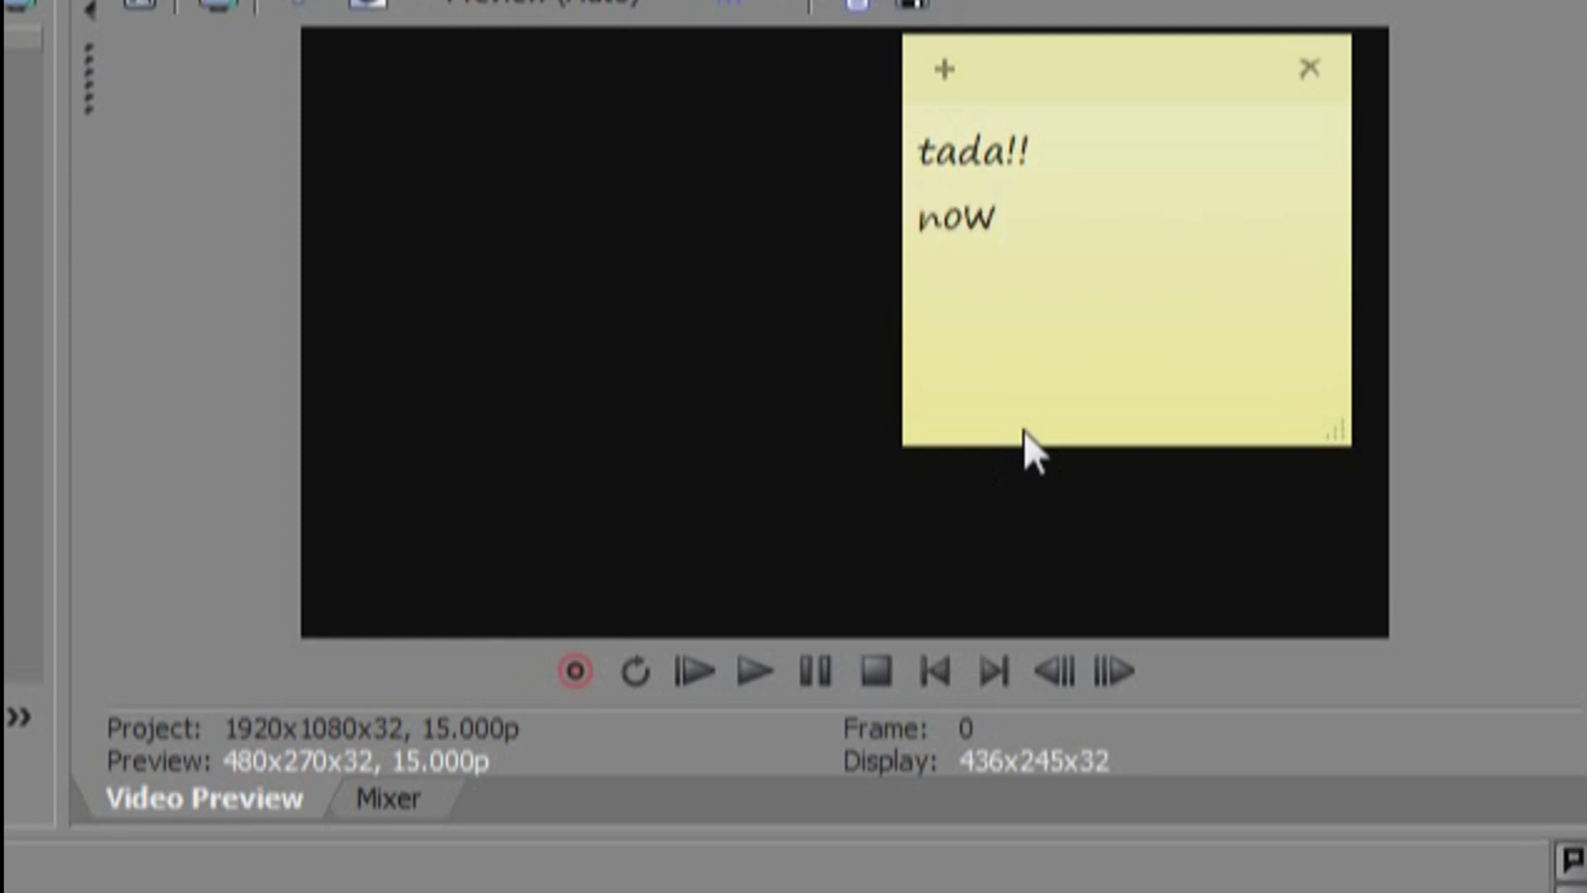
text(u wont have to deal )
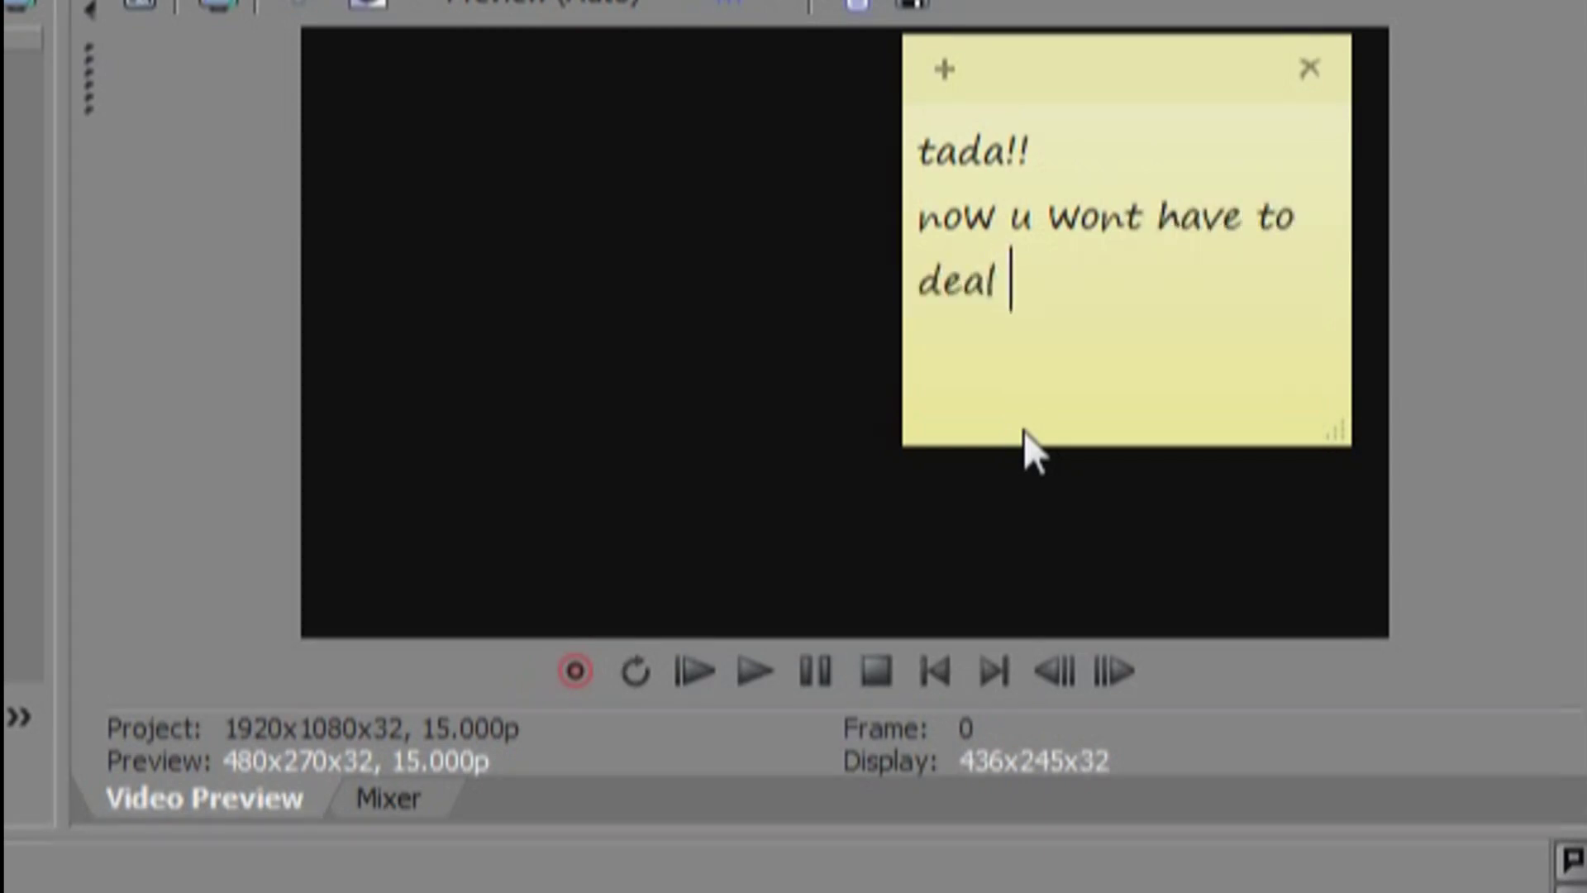
text(with )
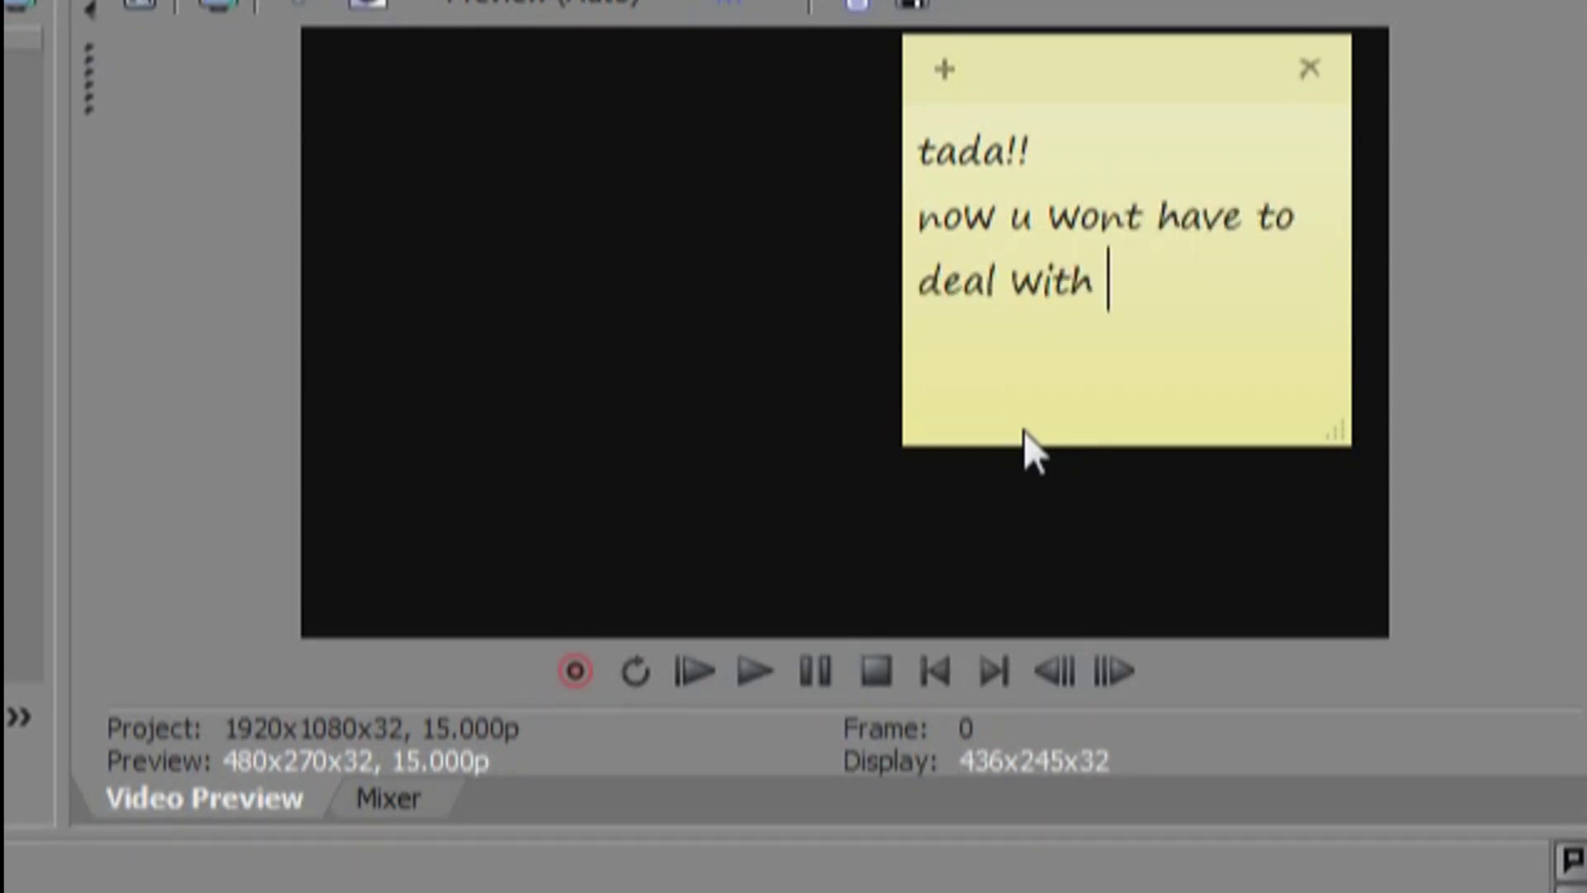
text(lowered quality, )
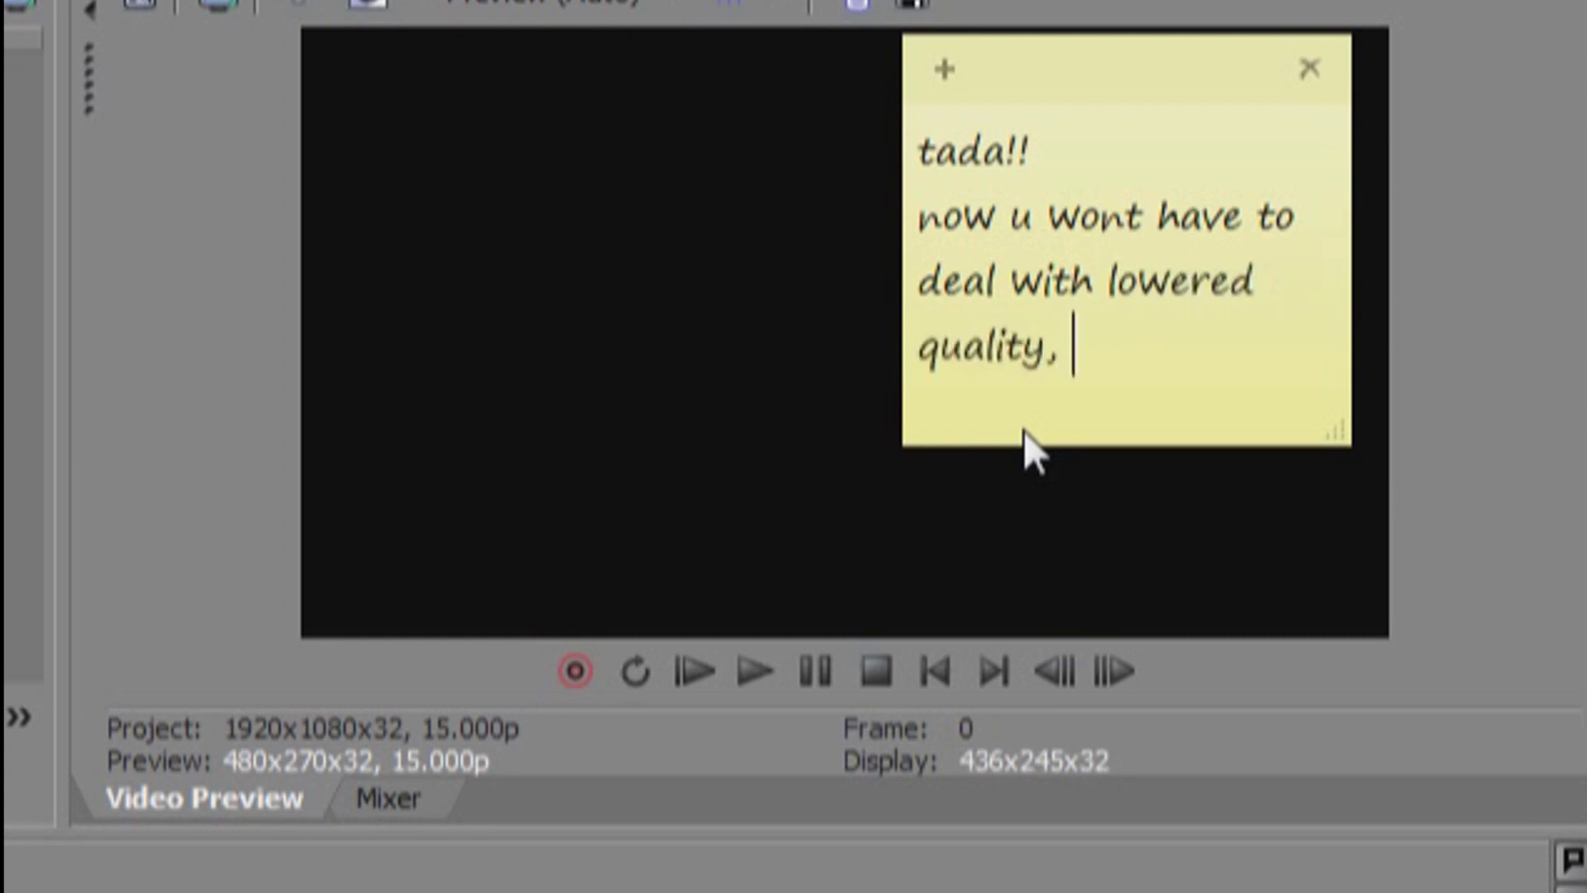
text(or mask lags or anything)
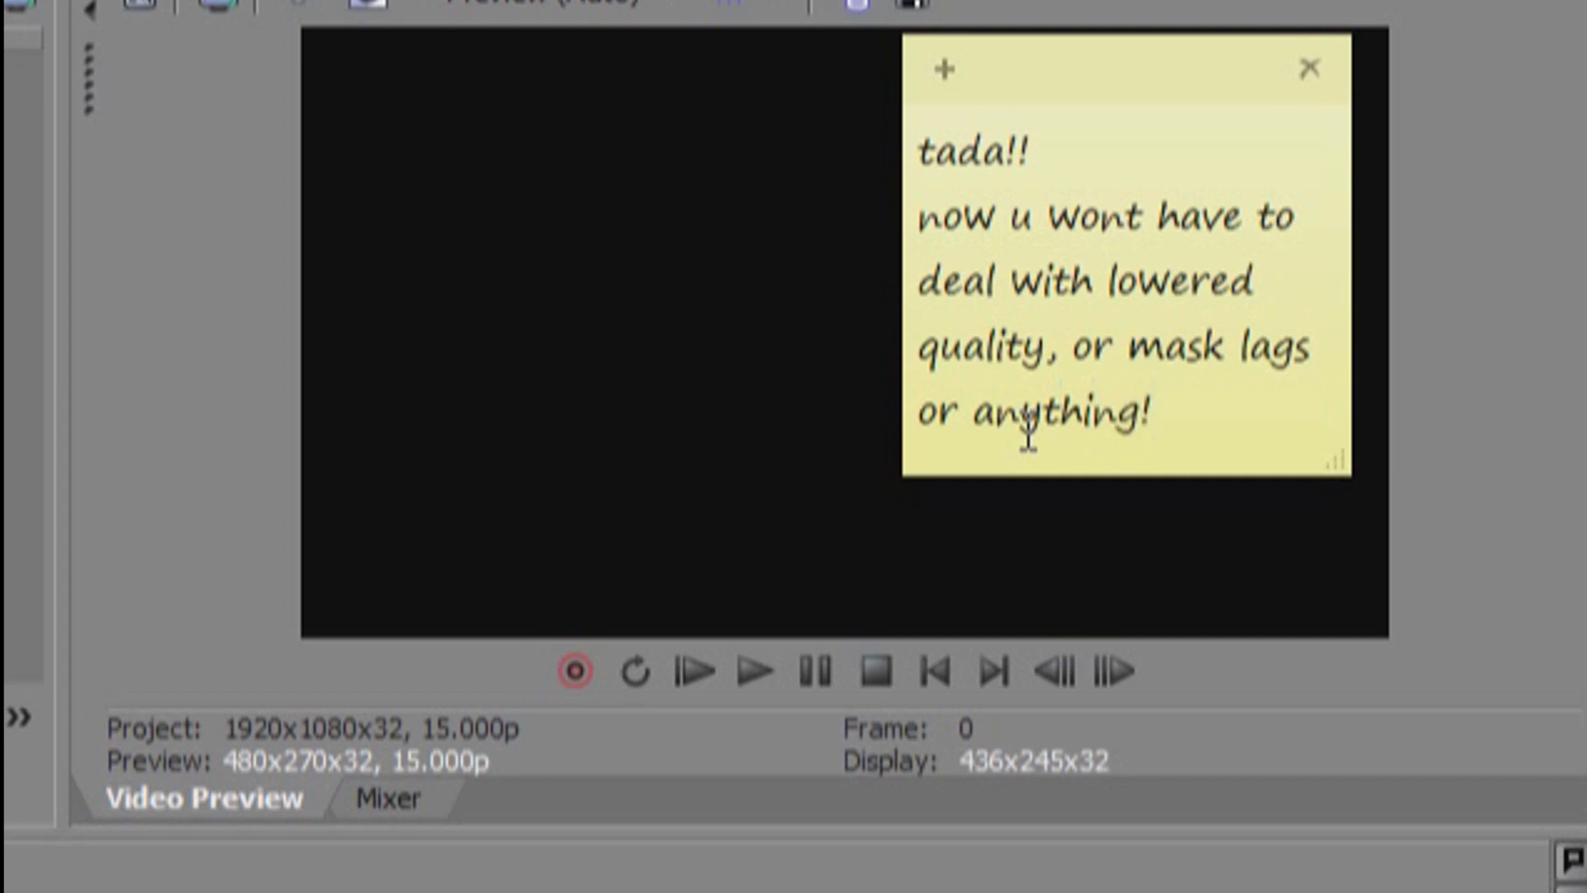
- Finish the note with "now onto part 2.... disabling resample!" and start a new line
text(! now ont)
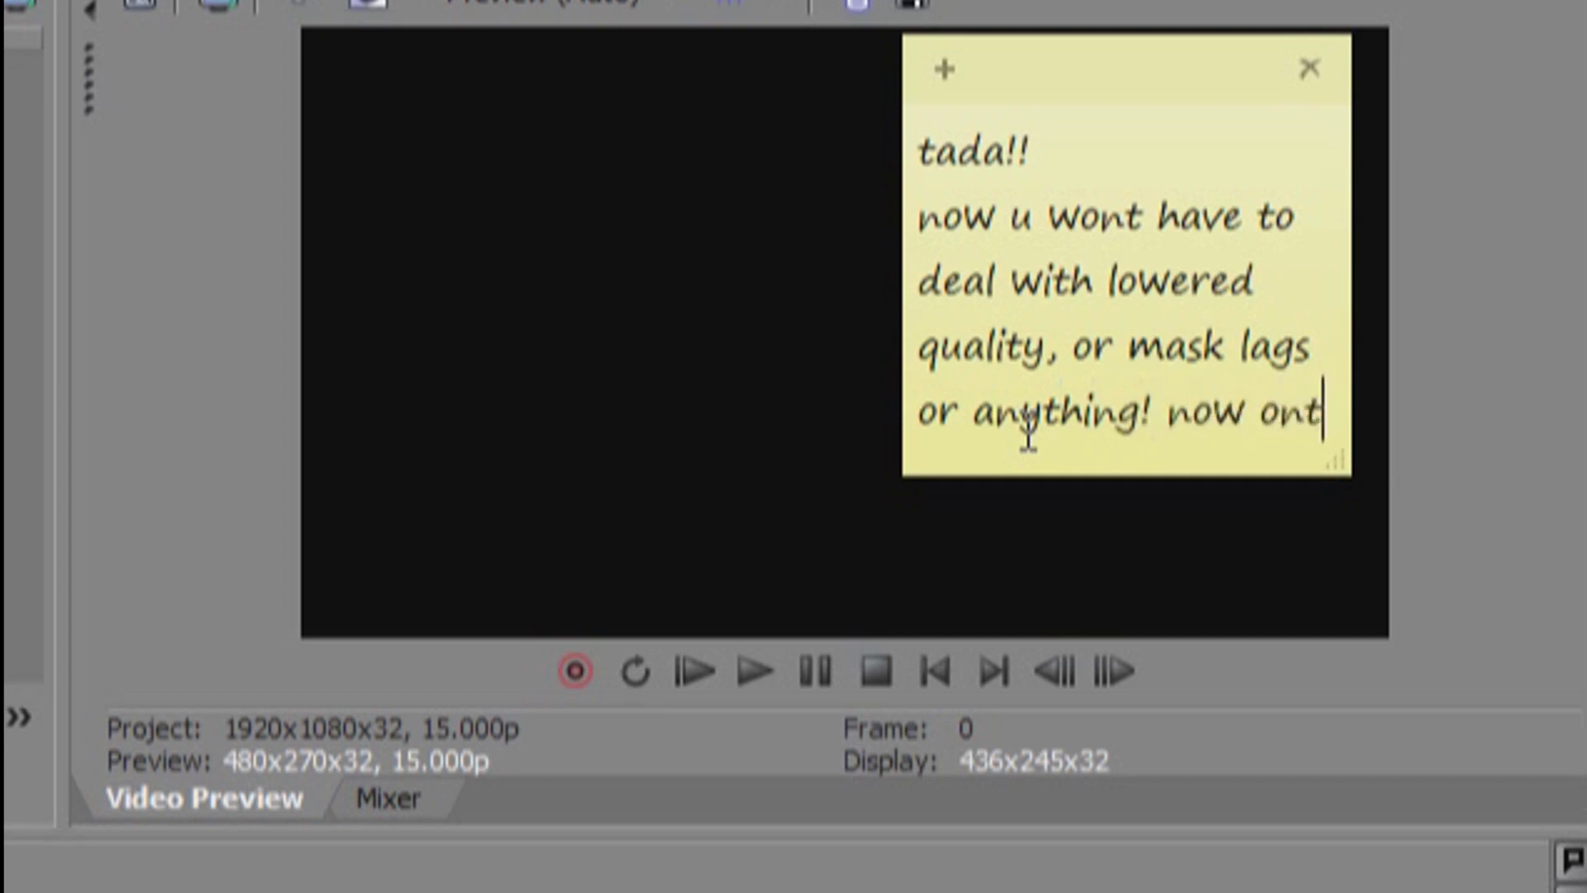
text(o part)
key(BackSpace)
text(rt)
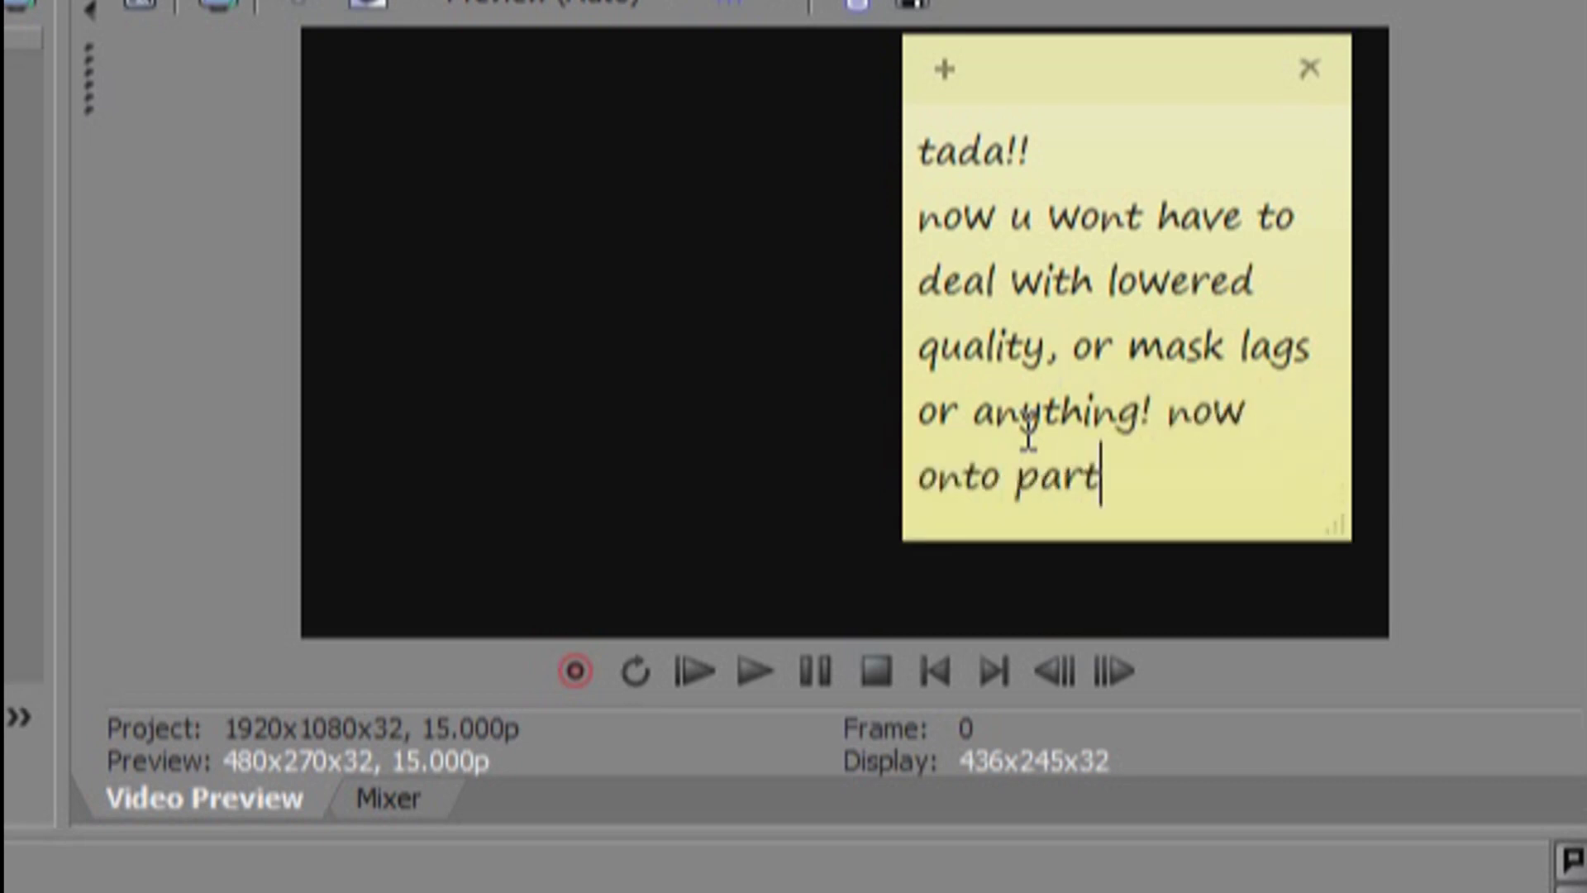
text( 2.... disablin)
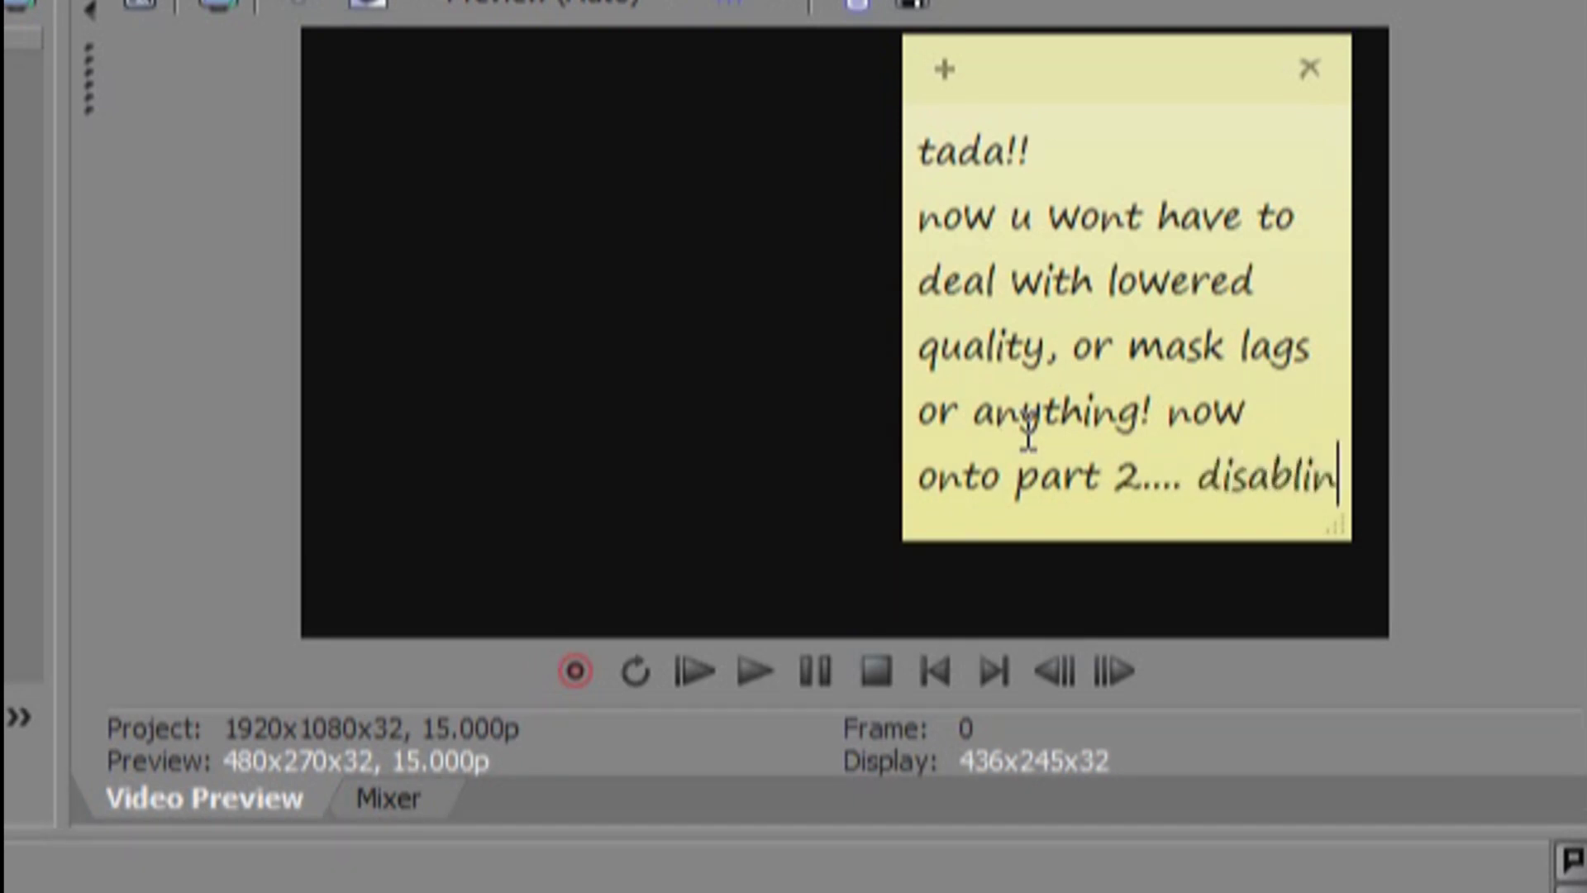
text(g resample)
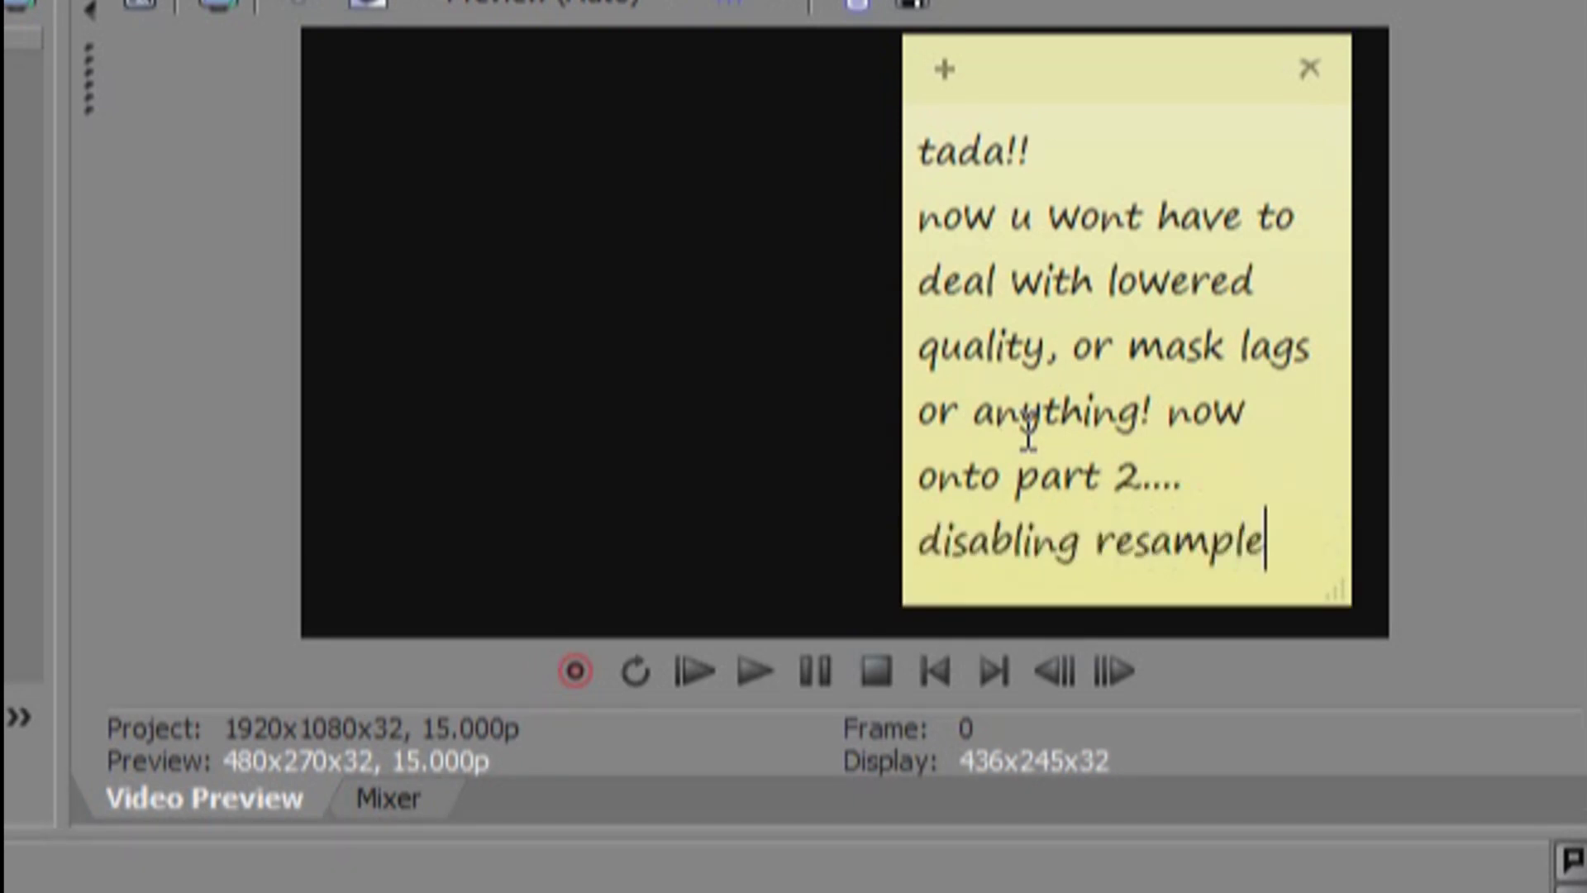
text(!)
key(Return)
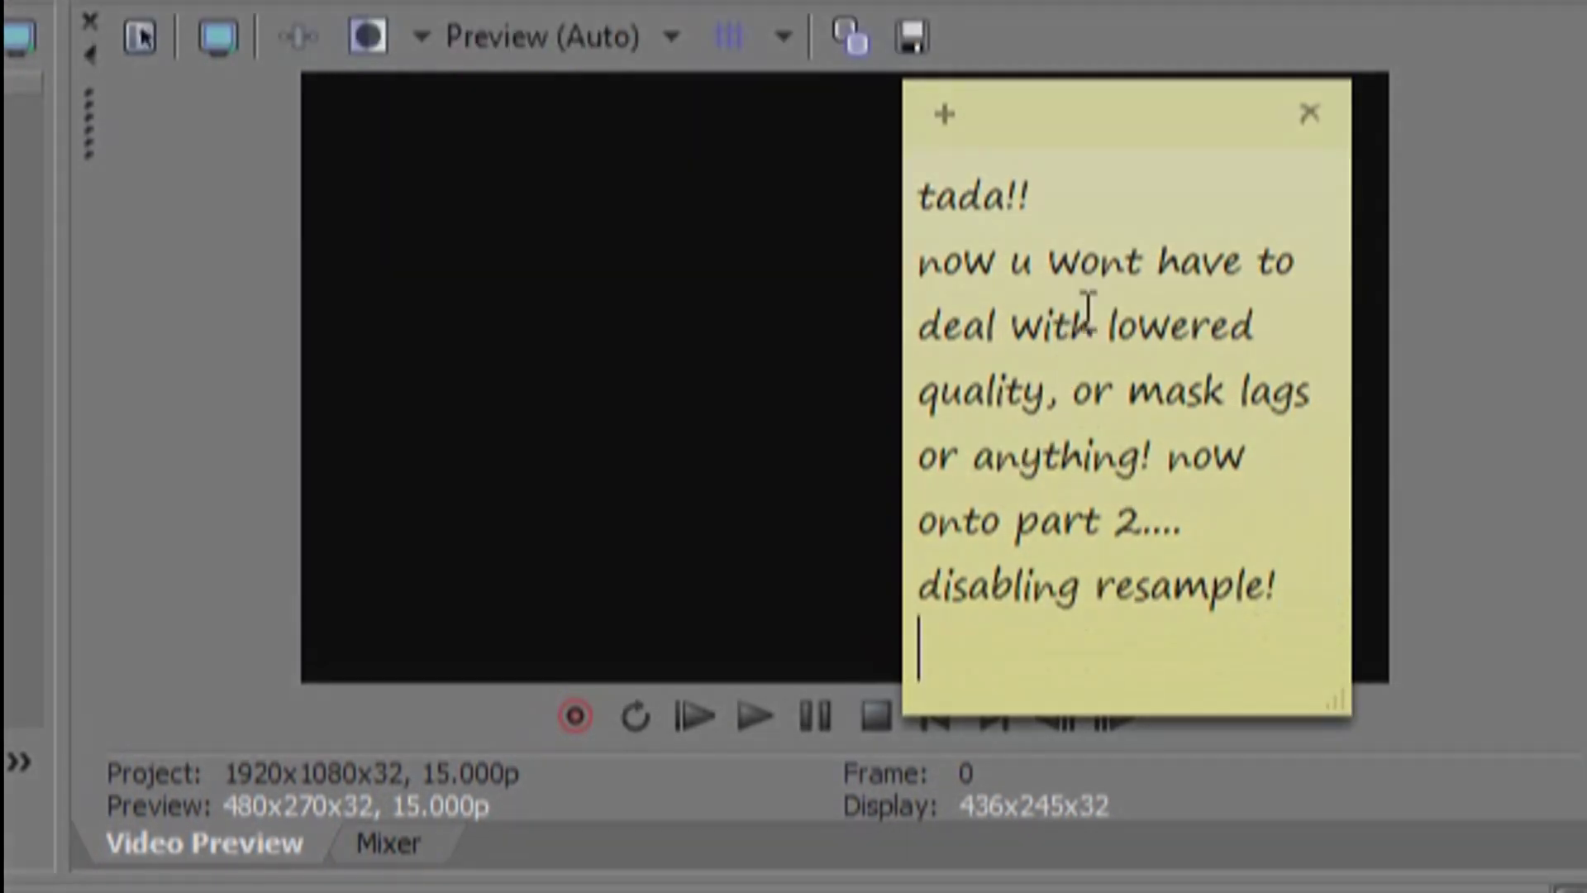